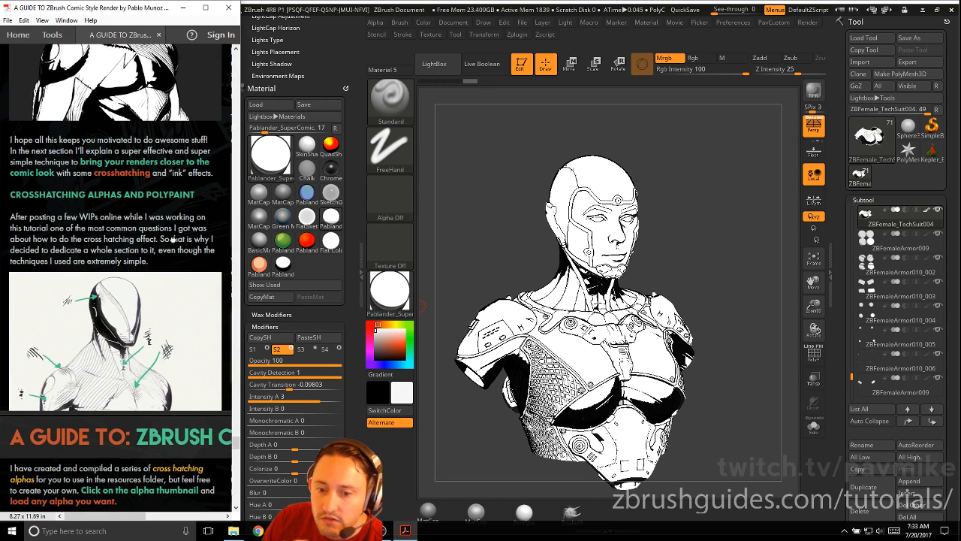
Read the guide's crosshatching section on sculpted details versus polypaint with alphas, and inspect the female bust from the side
scroll(175, 241, up, 1)
scroll(175, 240, down, 6)
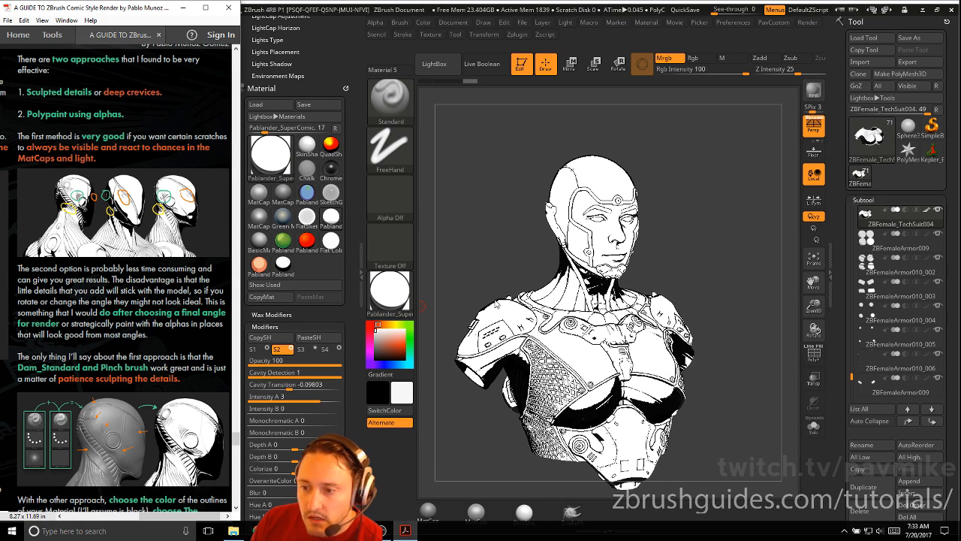
drag(504, 243, 533, 248)
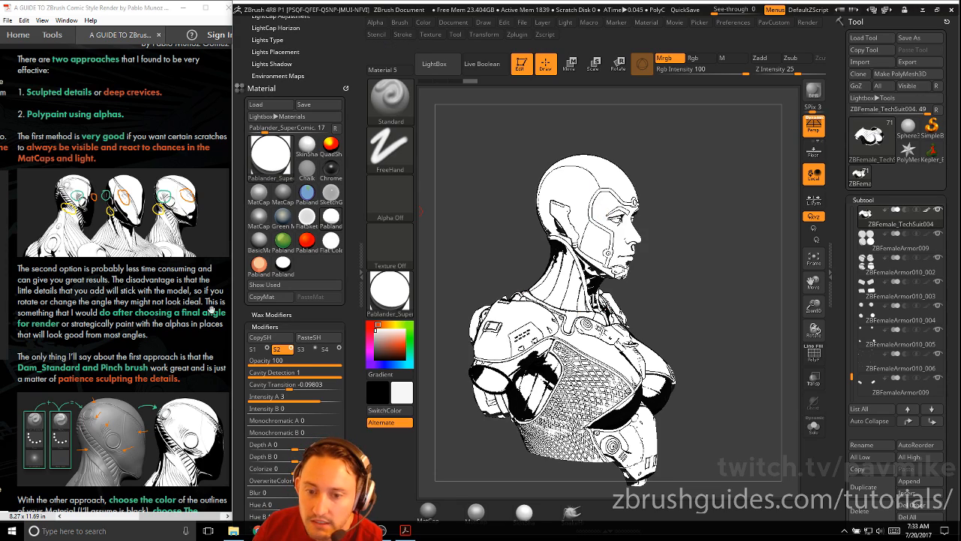
scroll(118, 335, down, 2)
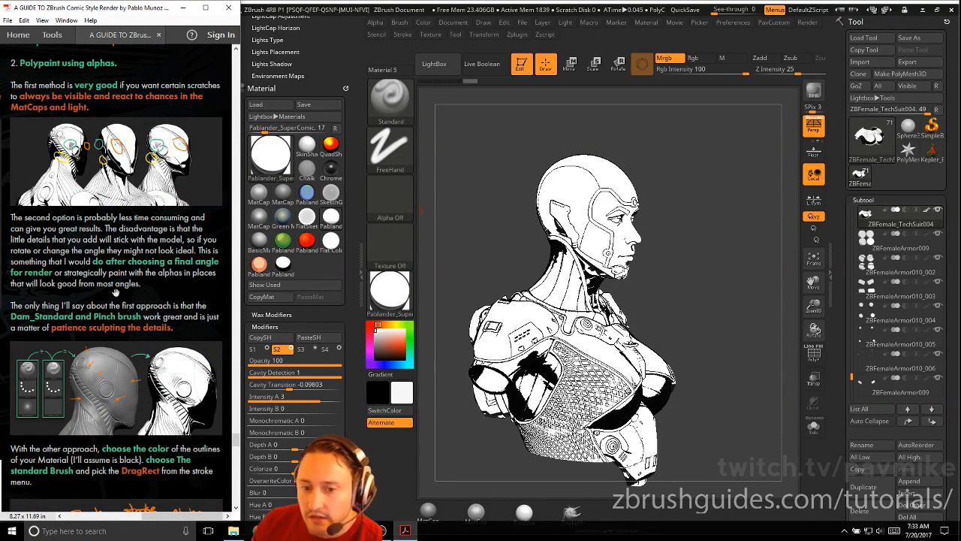
drag(747, 192, 781, 181)
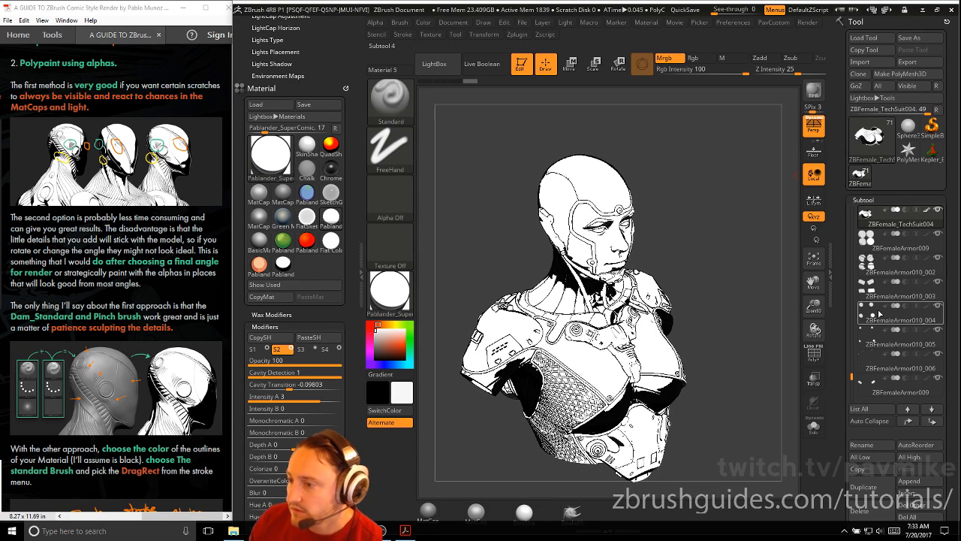
Delete all subtools of the female bust and bring up the Kepler_Bust model in a three-quarter view
click(907, 516)
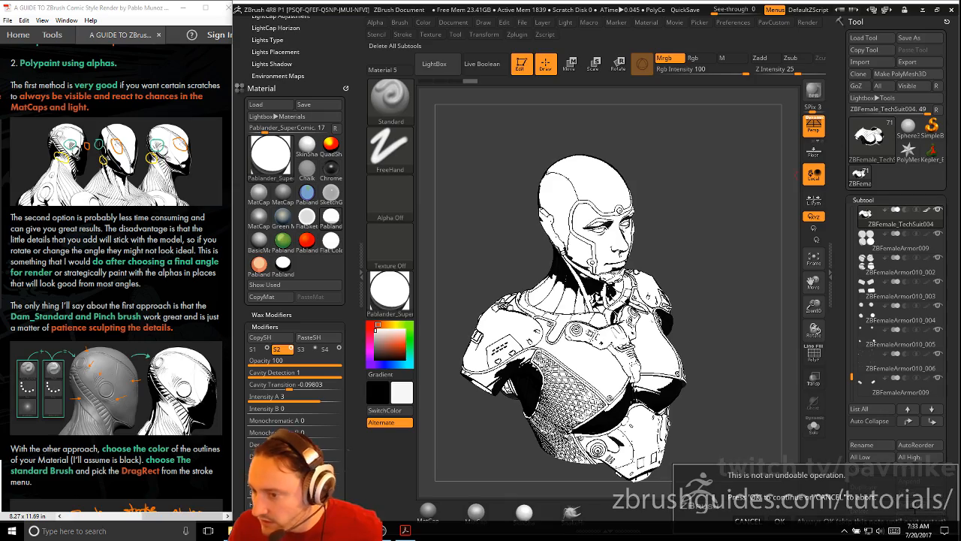
click(780, 520)
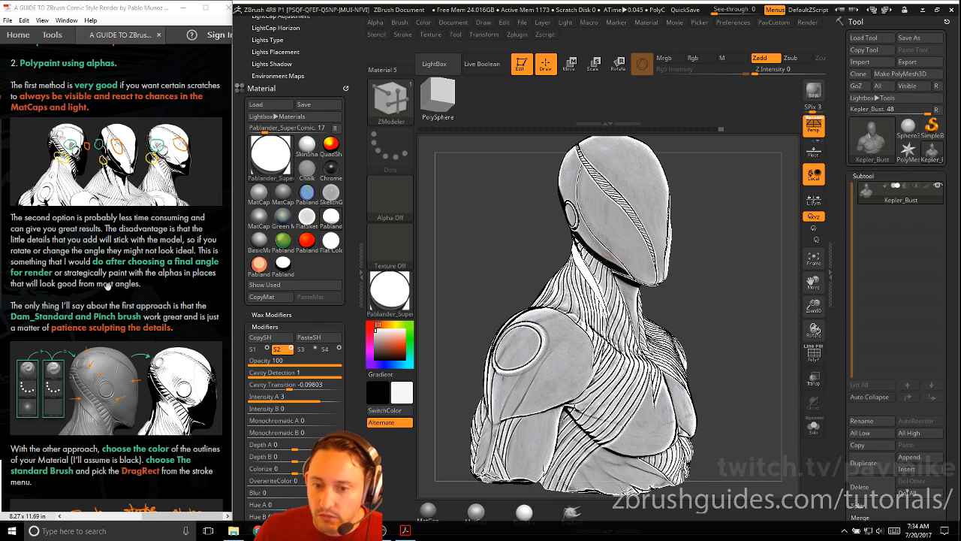
drag(702, 264, 696, 264)
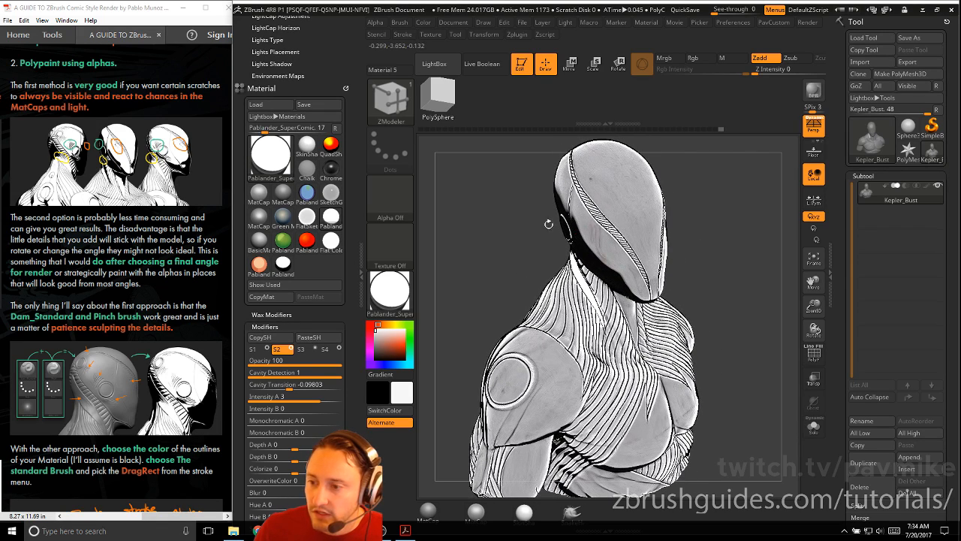
drag(494, 214, 499, 246)
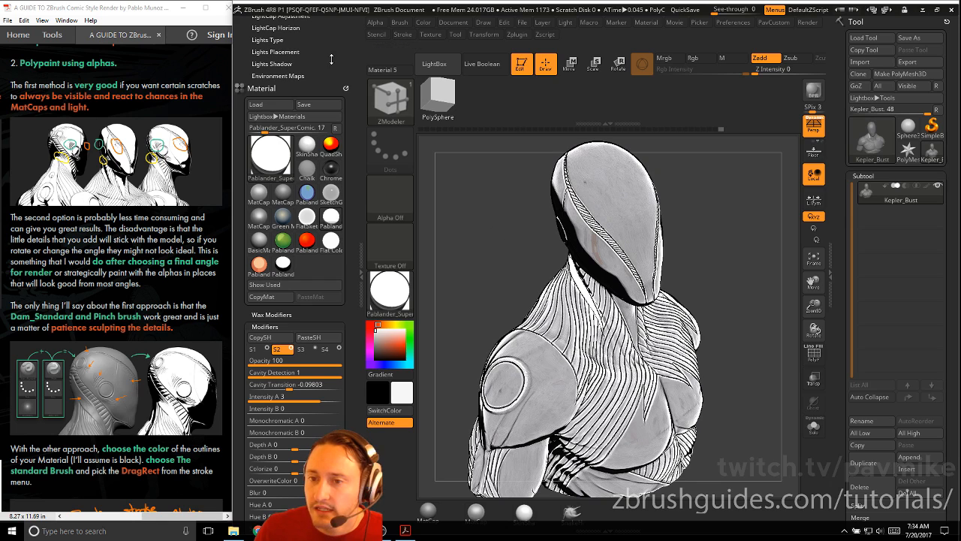
Dock the Document palette alongside the Light and Material palettes and expand its ZAppLink Properties
drag(330, 58, 337, 163)
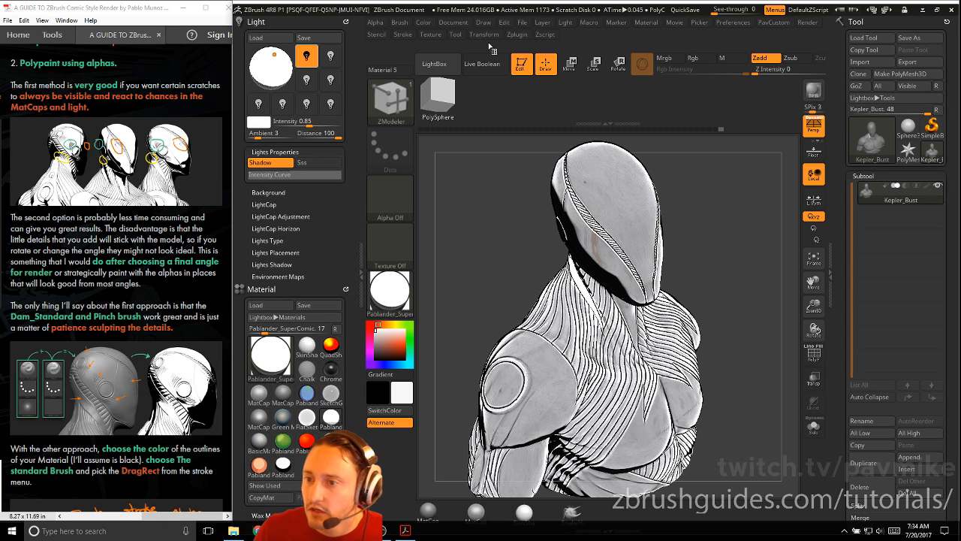
click(451, 23)
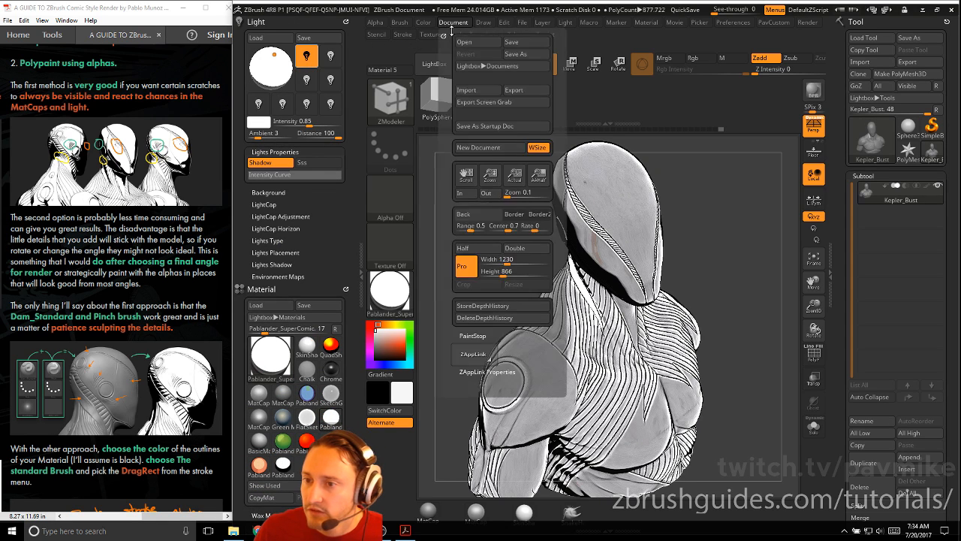
click(444, 35)
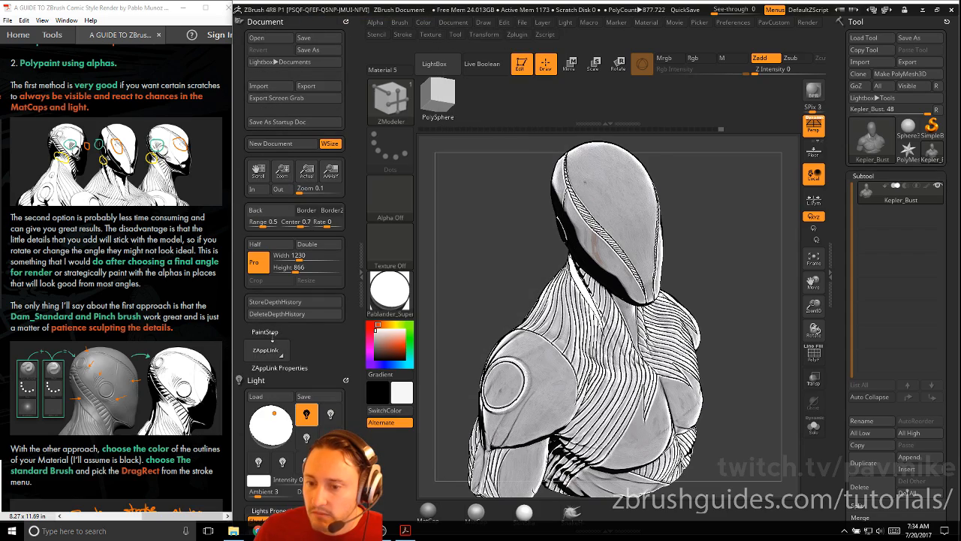
click(271, 367)
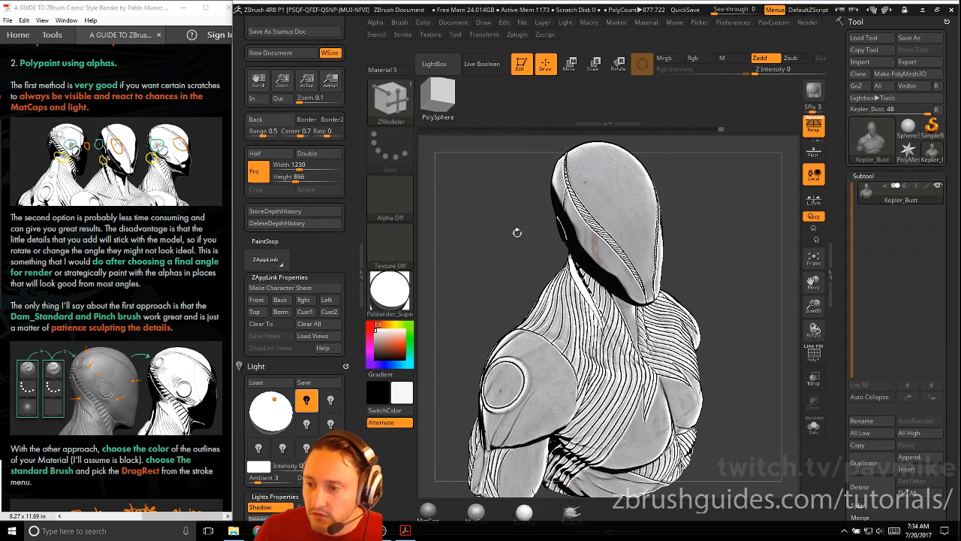
Store a three-quarter view of the bust as the Cust1 custom view, change the view, and recall Cust1
drag(517, 233, 757, 194)
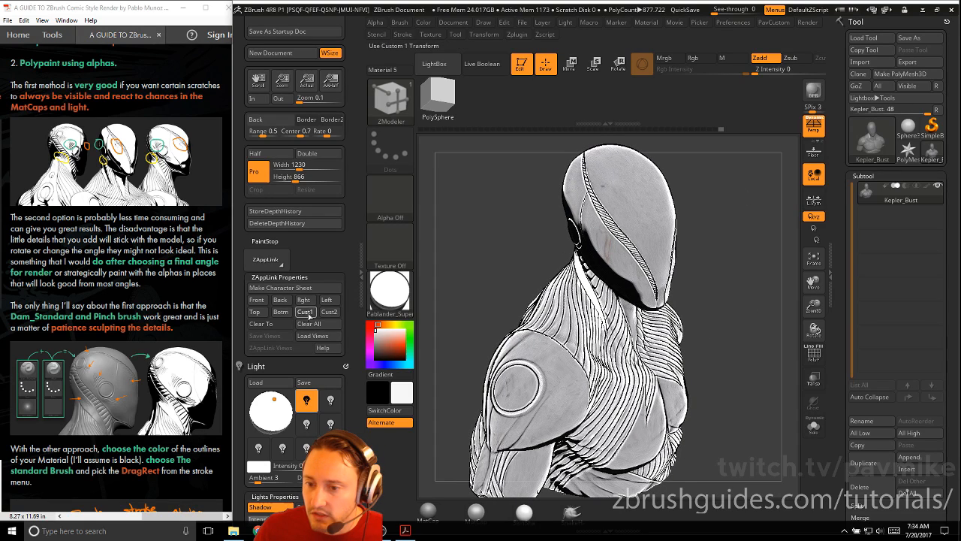
click(308, 312)
alt+drag(732, 250, 599, 202)
click(304, 312)
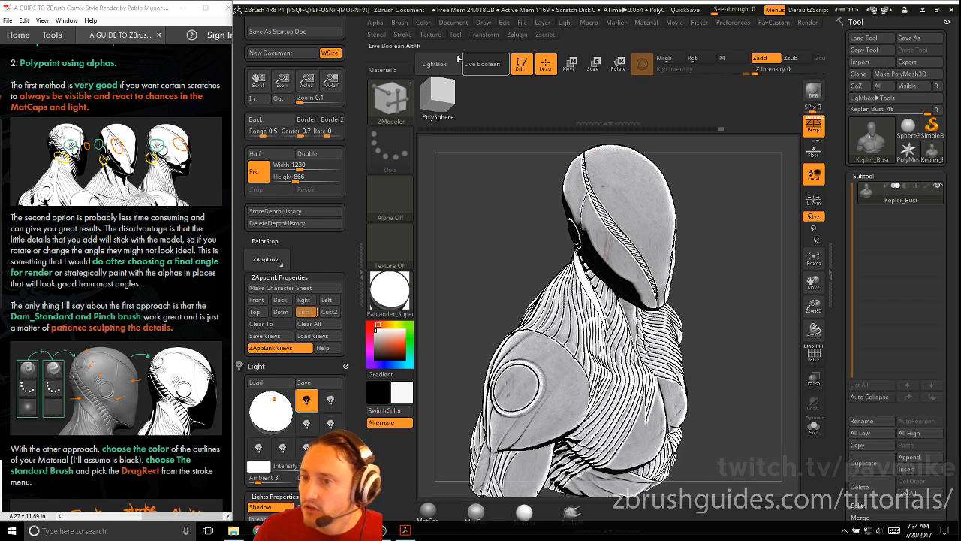
Show the movie TimeLine above the canvas
click(674, 22)
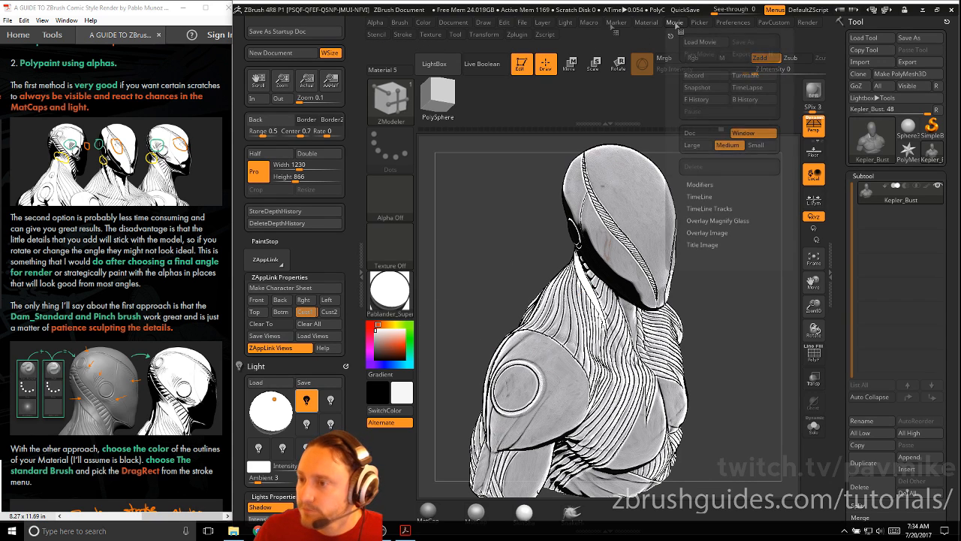
click(700, 197)
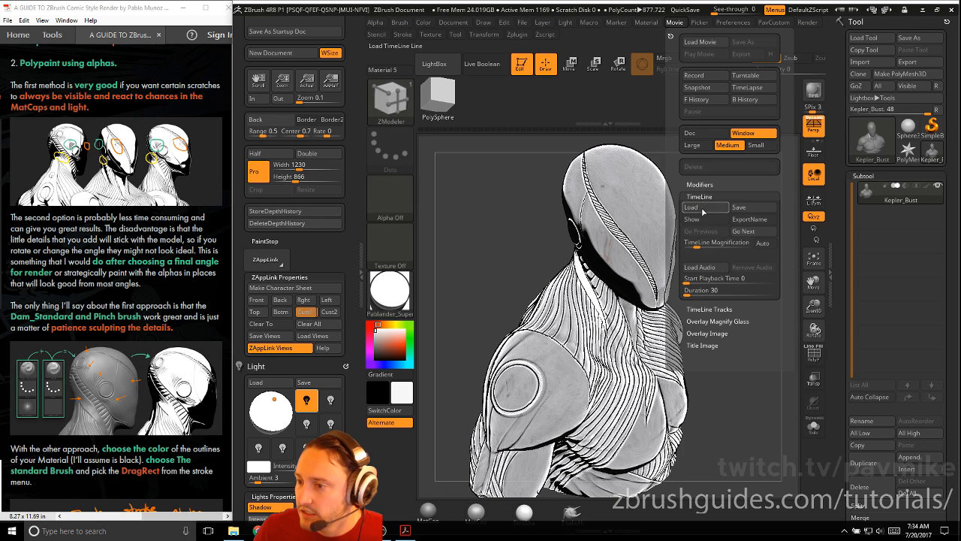
click(705, 220)
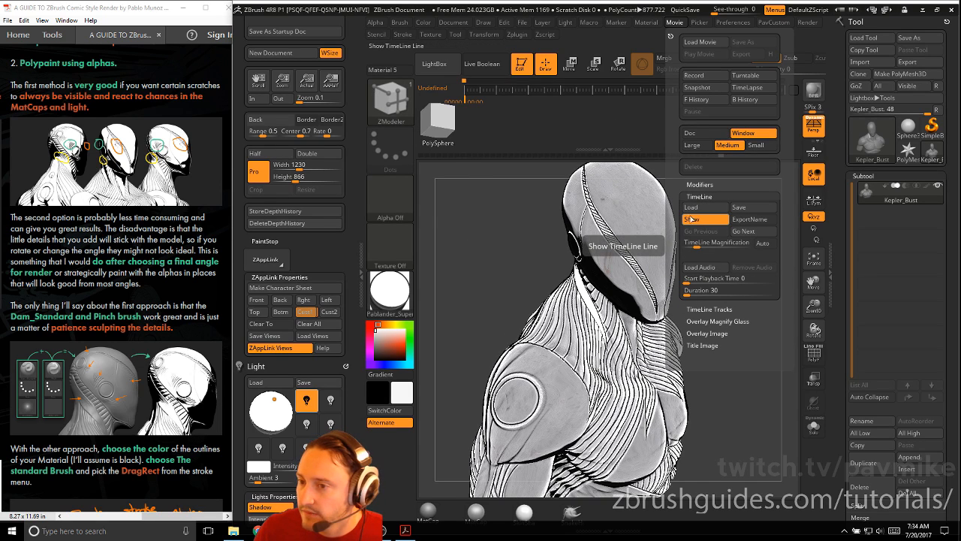
Add three camera keyframes along the timeline, changing the bust's view between them
alt+drag(733, 225, 734, 202)
click(471, 90)
click(524, 91)
drag(511, 226, 664, 289)
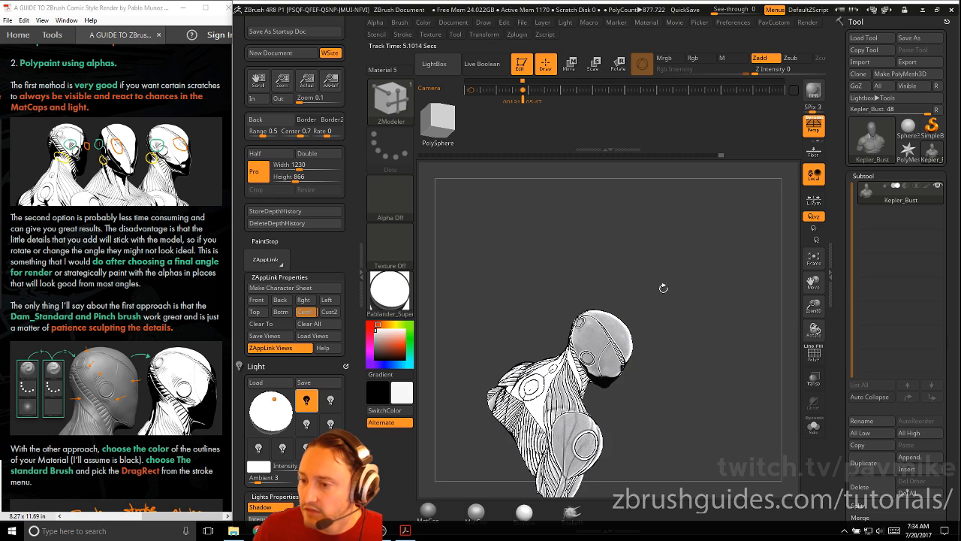
click(558, 91)
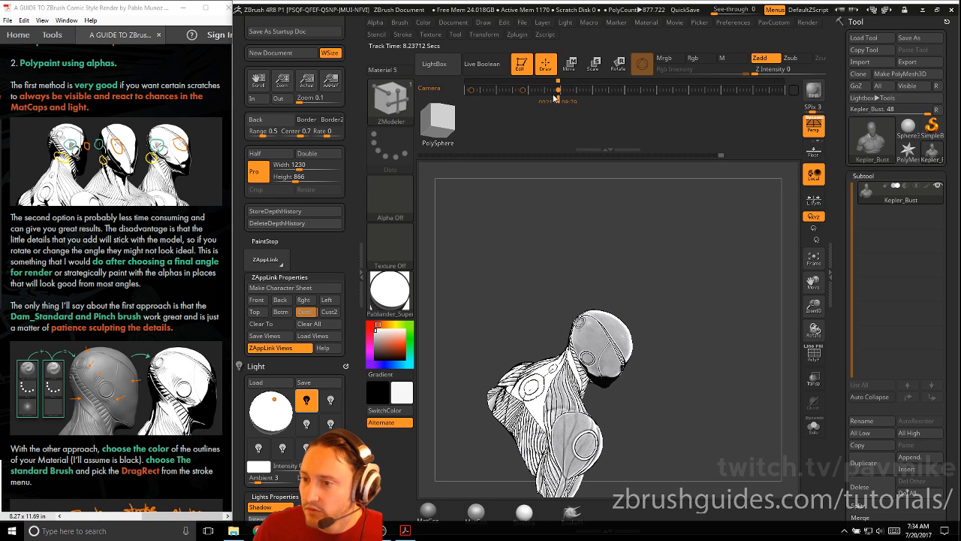
Step back and forth through the camera keyframes to compare the stored views of the bust
key(Left)
key(Left)
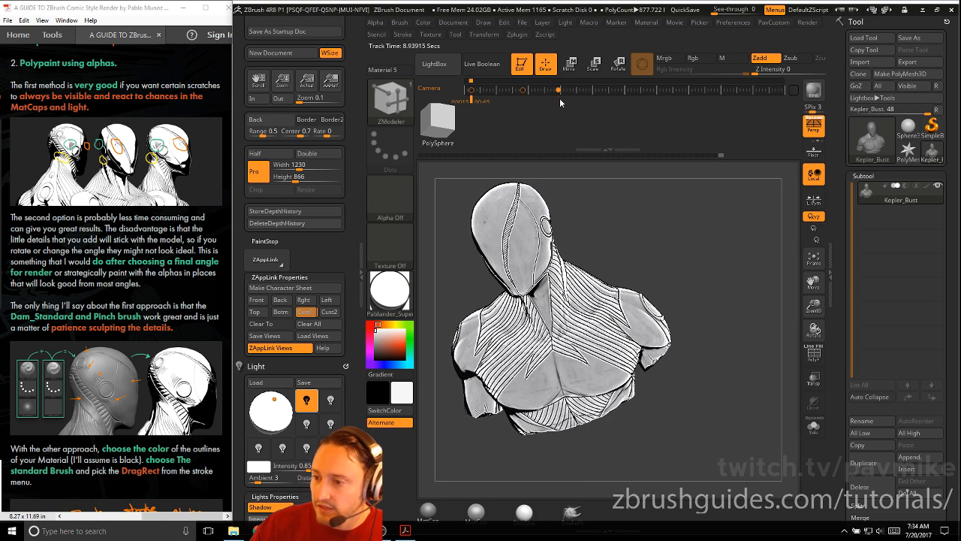
key(Right)
key(Right)
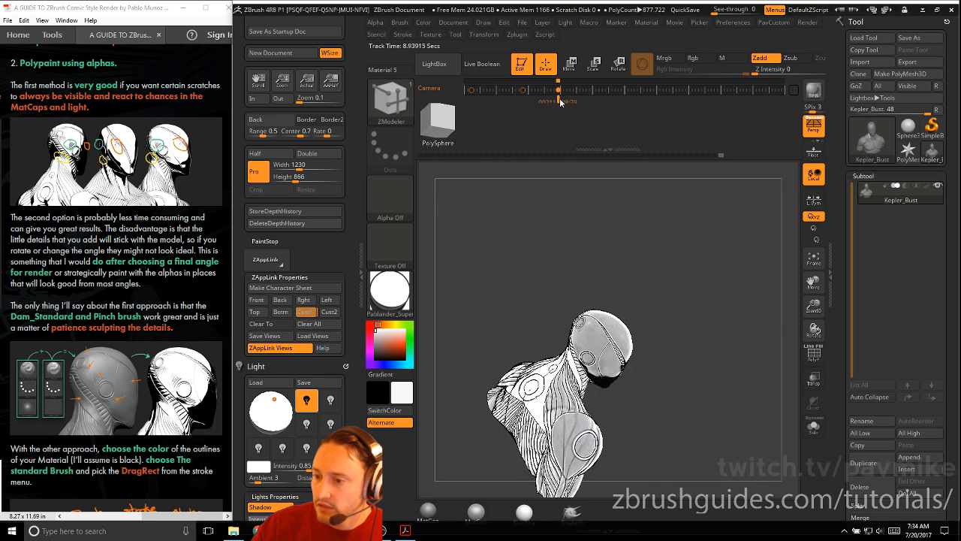
key(Left)
key(Left)
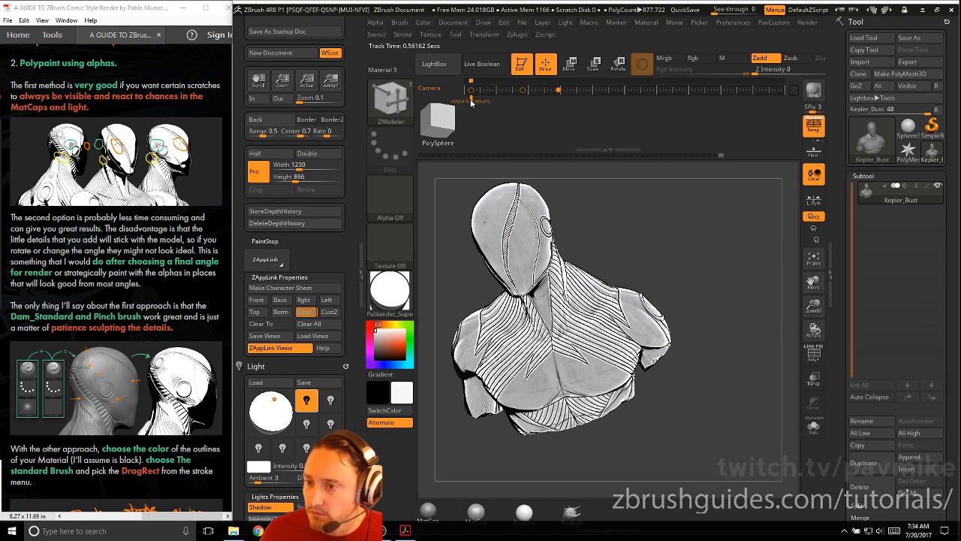
Remove the camera keyframes and hide the movie TimeLine
click(524, 90)
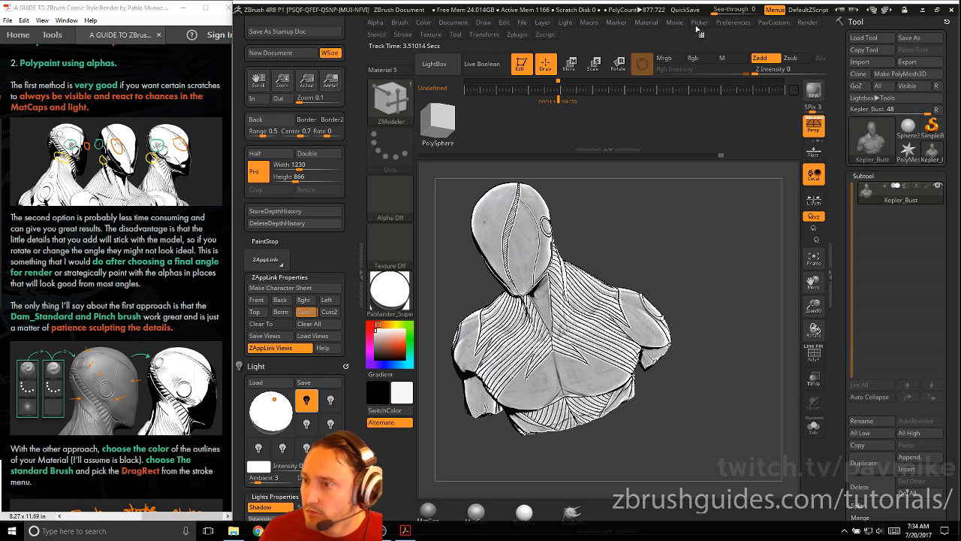
click(676, 23)
click(712, 220)
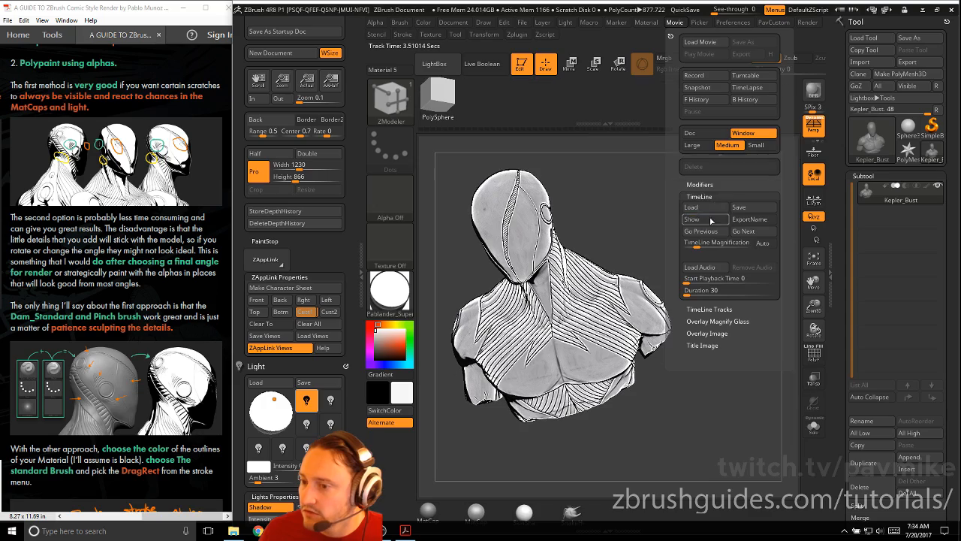
Turn the bust to a three-quarter view and remove the docked Document palette
drag(444, 252, 760, 222)
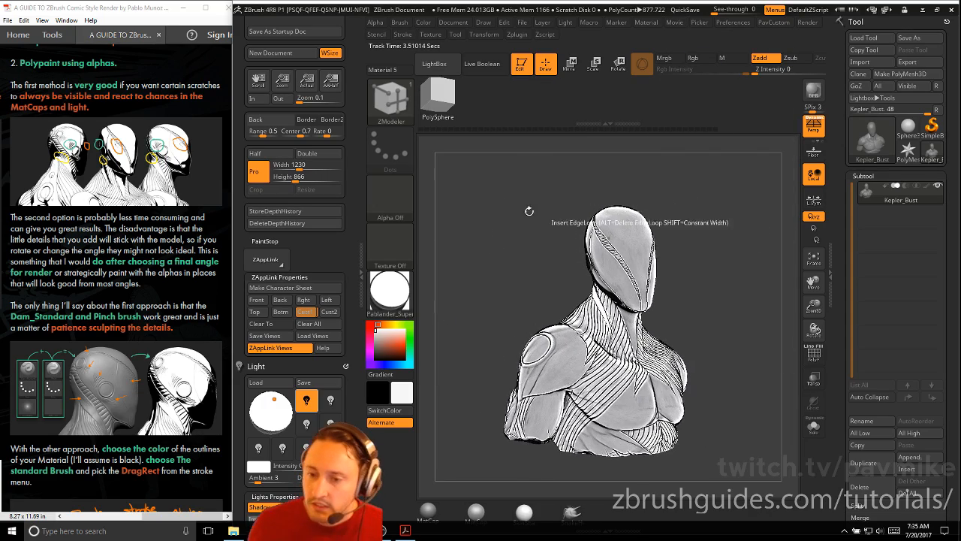
scroll(354, 28, up, 3)
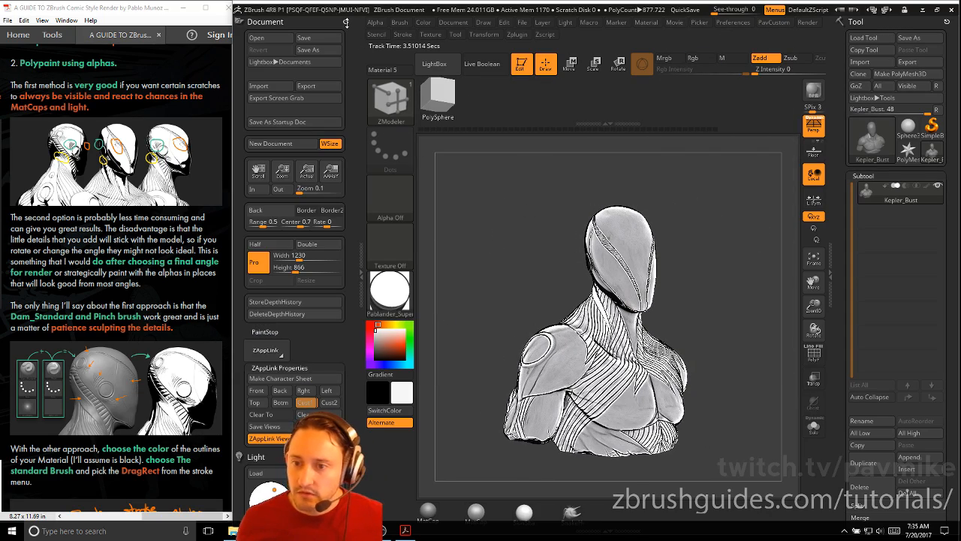
click(347, 23)
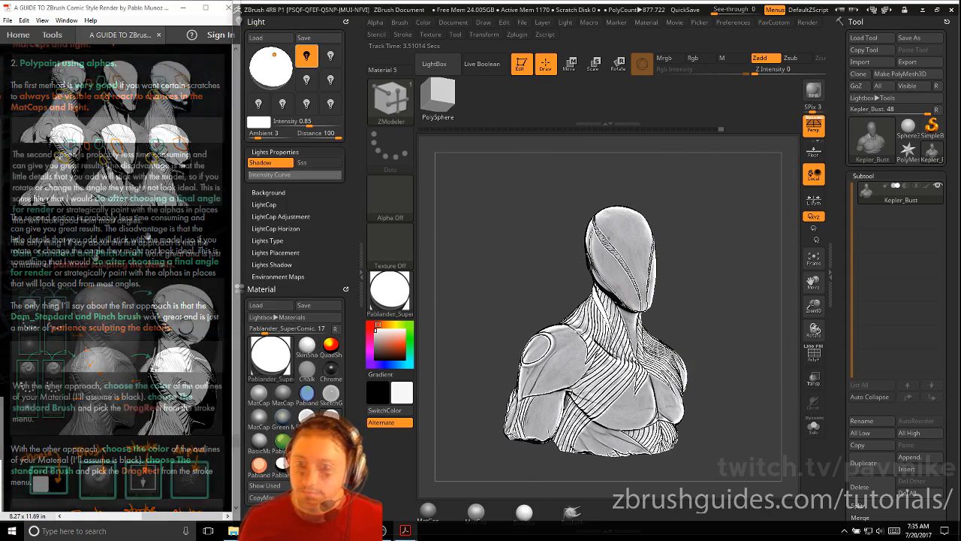
Read the guide's notes on Dam_Standard and Pinch sculpting and on the color, Standard brush, DragRect stroke and alpha setup
drag(148, 237, 151, 190)
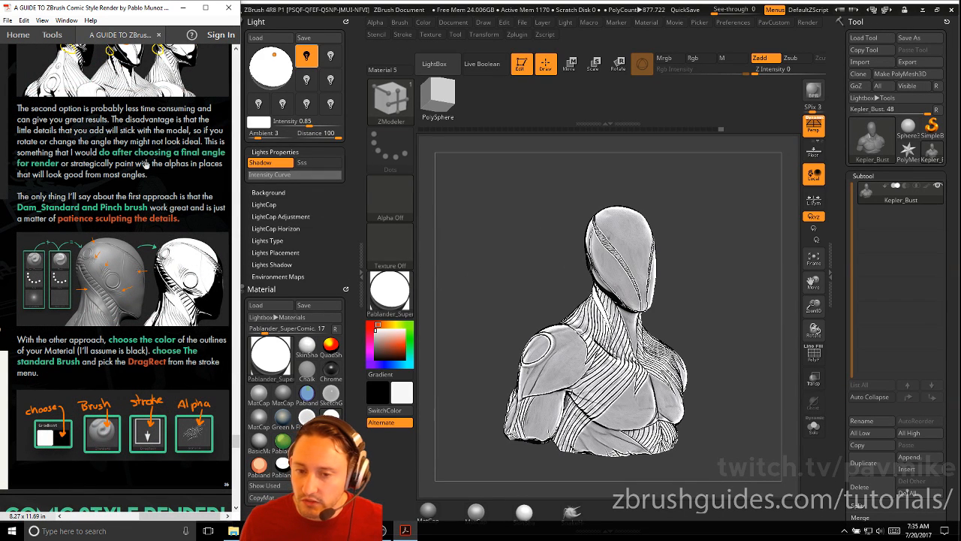
drag(166, 179, 159, 181)
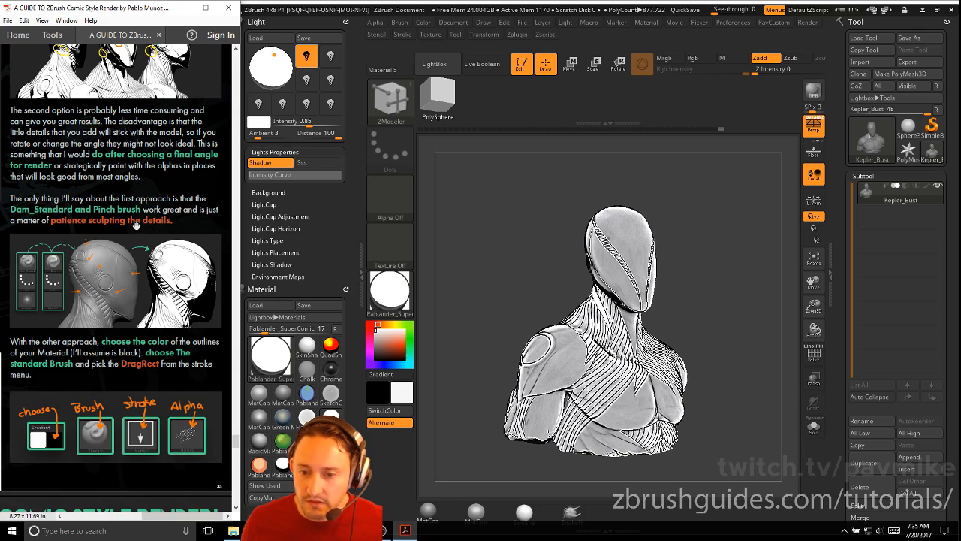
scroll(136, 225, down, 3)
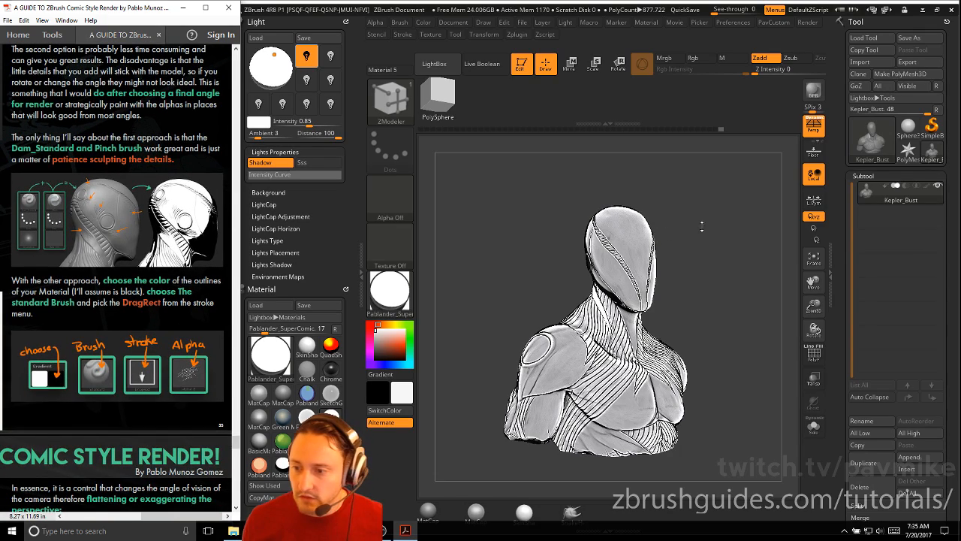
Pick the Pablander_SuperComic material for the bust from the material library
drag(701, 225, 755, 235)
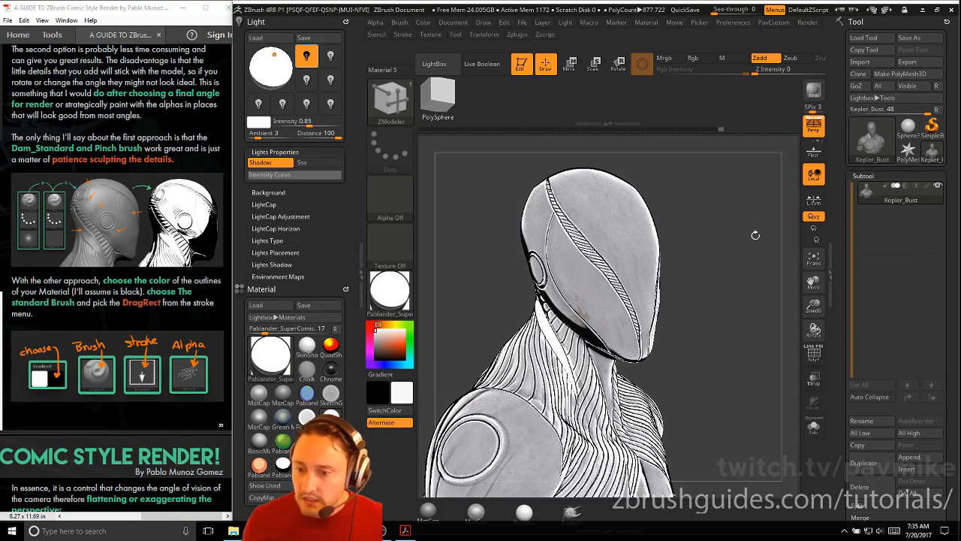
click(390, 291)
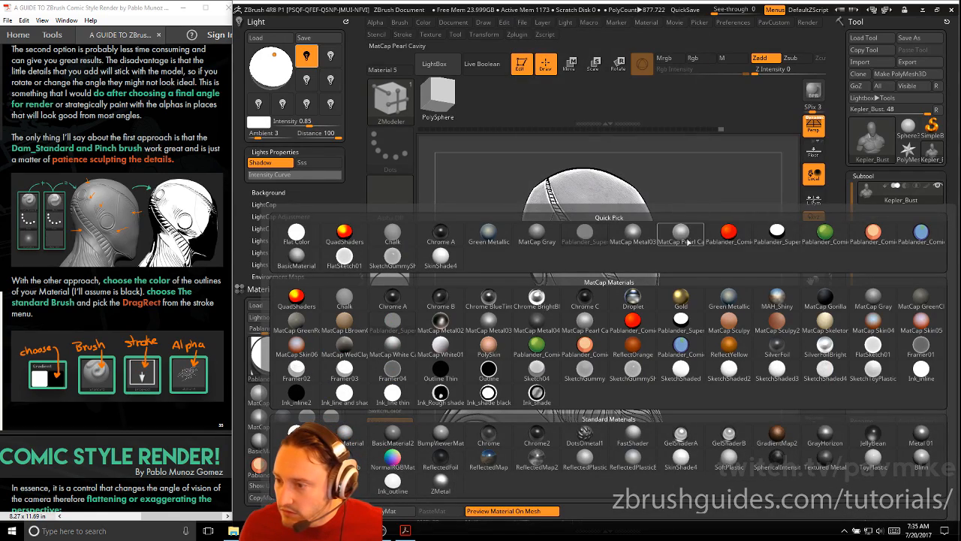
click(777, 233)
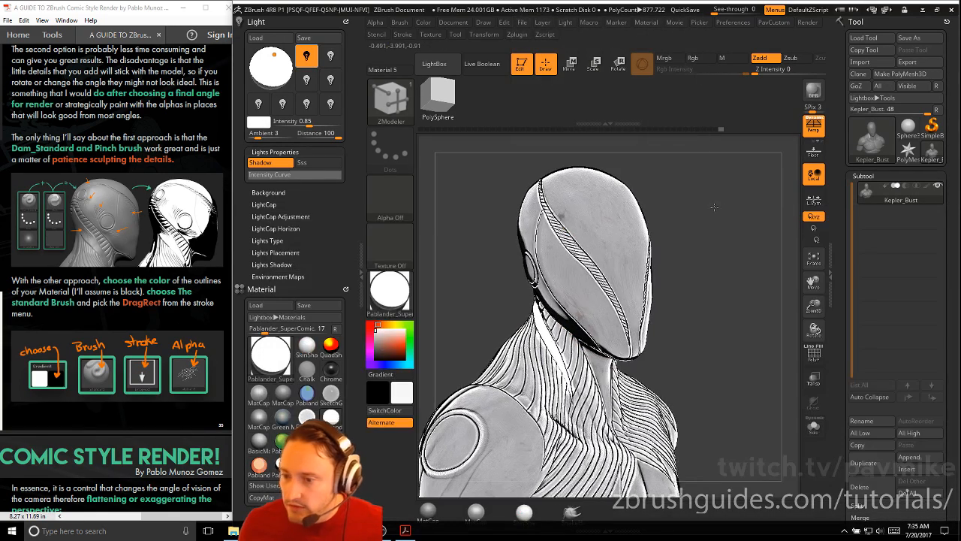
Frame the bust's head and shoulders and switch to the Standard brush
mouse_move(714, 207)
mouse_down()
mouse_move(719, 220)
mouse_move(691, 246)
mouse_up()
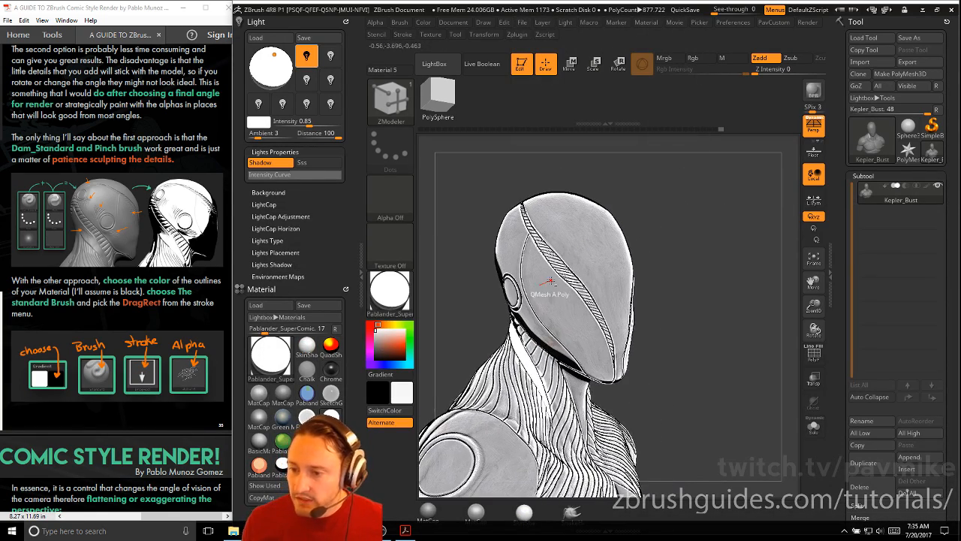
key(b)
key(s)
key(t)
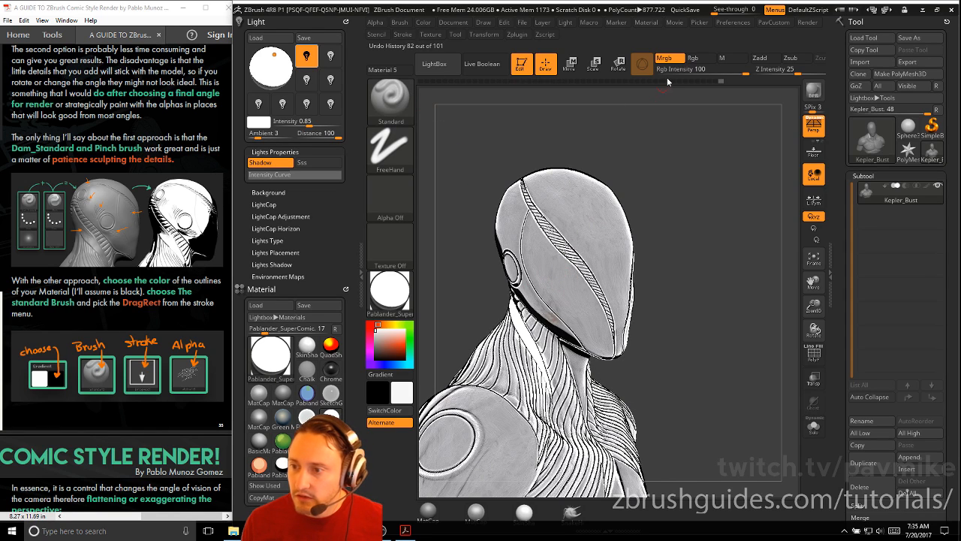
Switch to the DamStandard brush and turn the bust closer in a three-quarter view of the head
key(b)
key(d)
key(s)
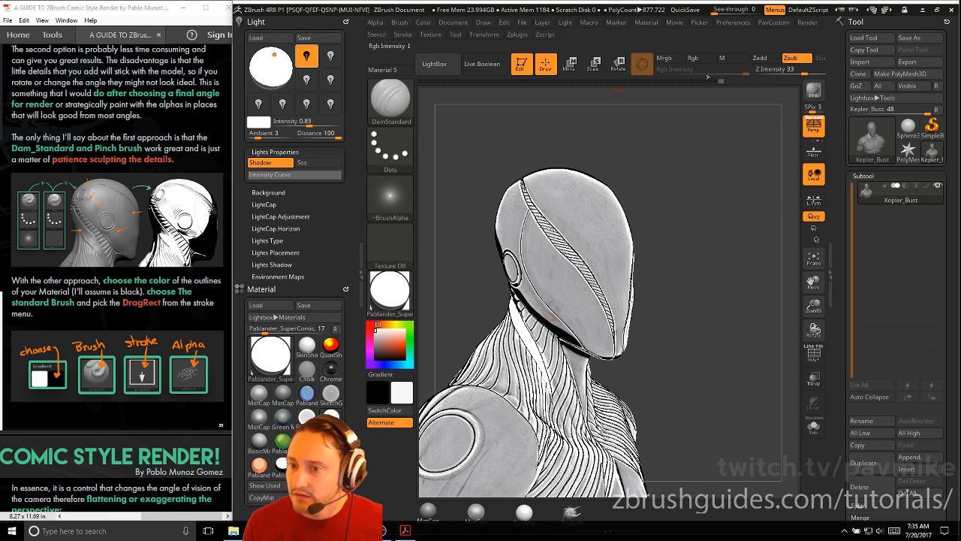
mouse_move(663, 157)
mouse_down()
mouse_move(660, 188)
mouse_move(676, 210)
mouse_move(689, 157)
mouse_up()
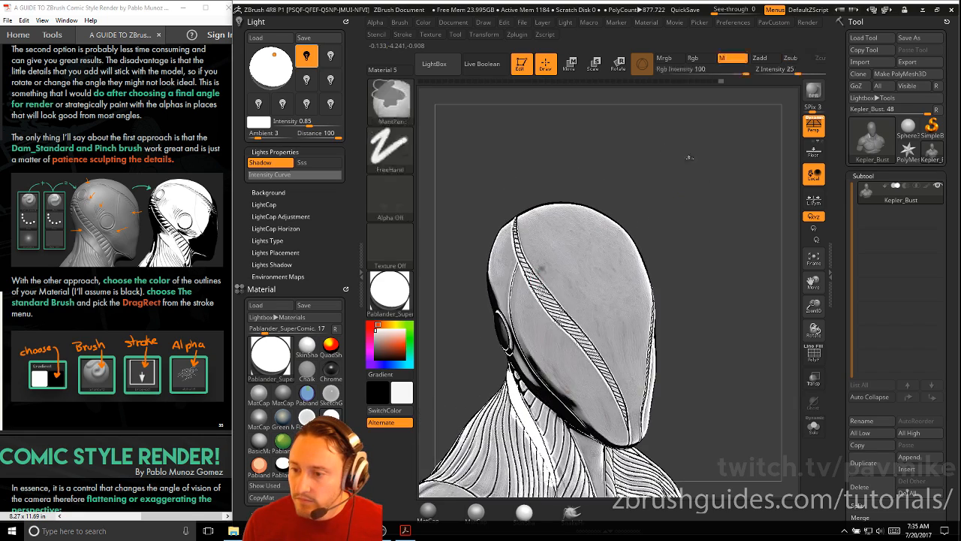
mouse_move(676, 225)
mouse_down()
mouse_move(688, 215)
mouse_move(658, 199)
mouse_move(575, 203)
mouse_up()
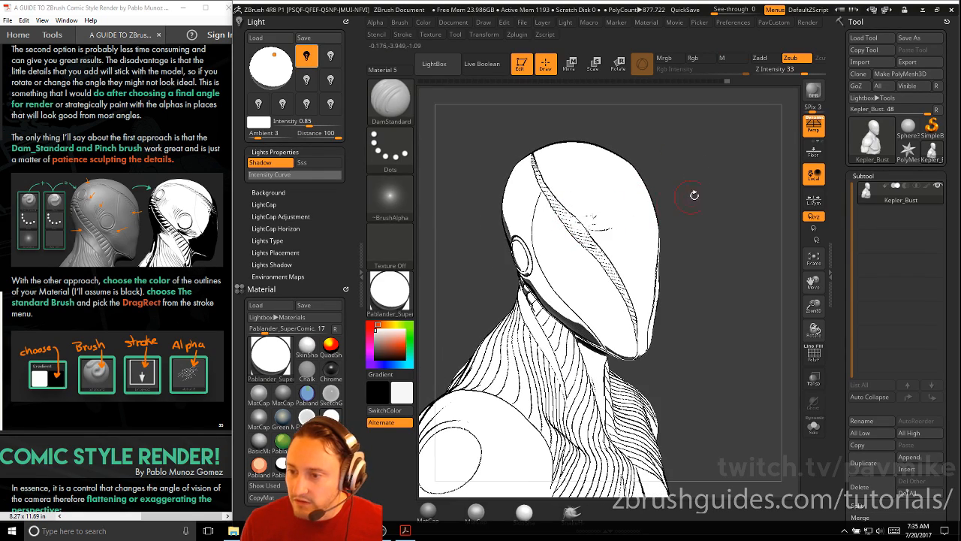
drag(693, 197, 536, 253)
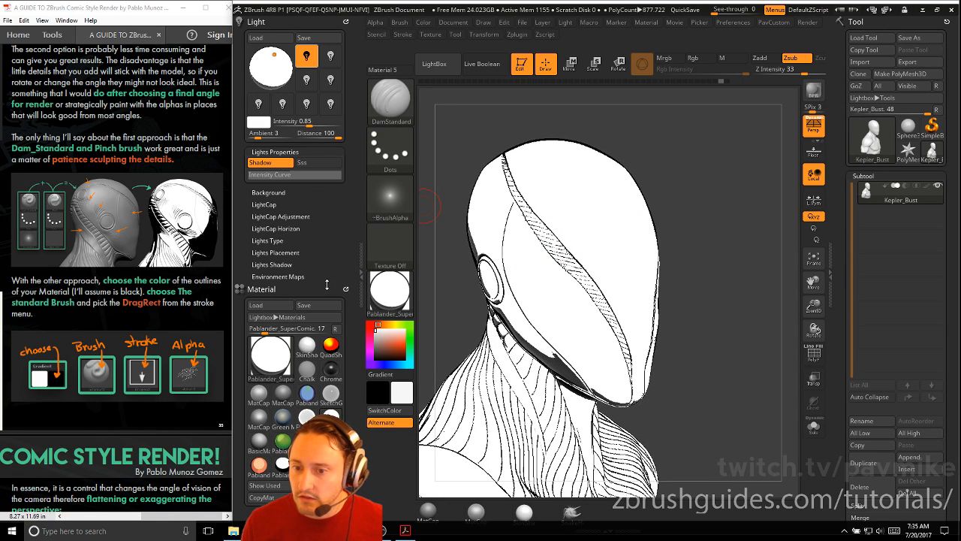
Select the S3 shader of the Pablander_SuperComic material and set its opacity to 100
drag(332, 244, 326, 137)
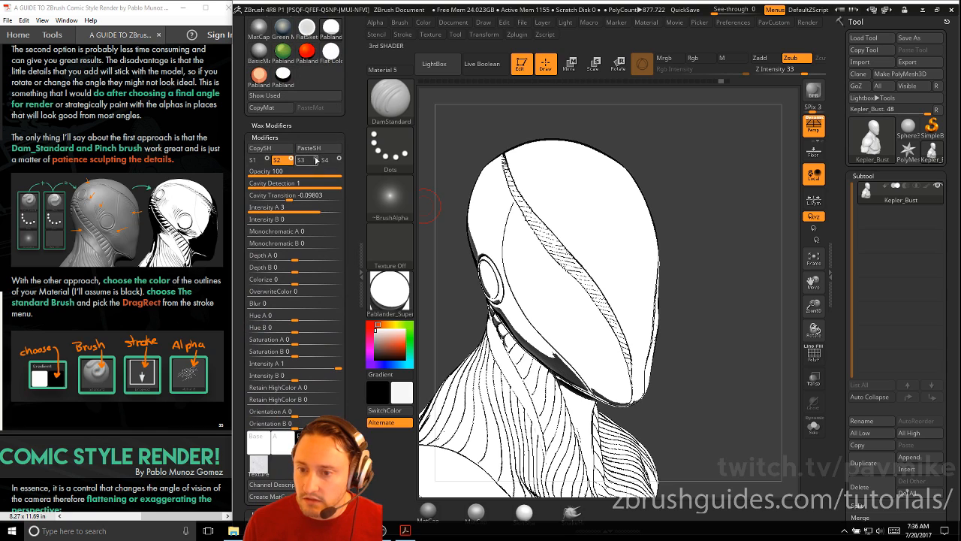
click(316, 159)
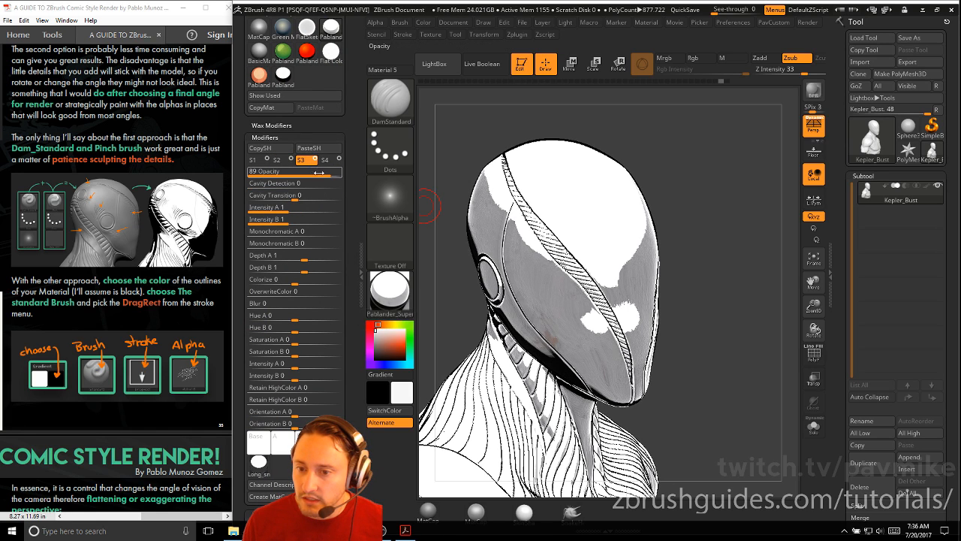
drag(320, 173, 347, 173)
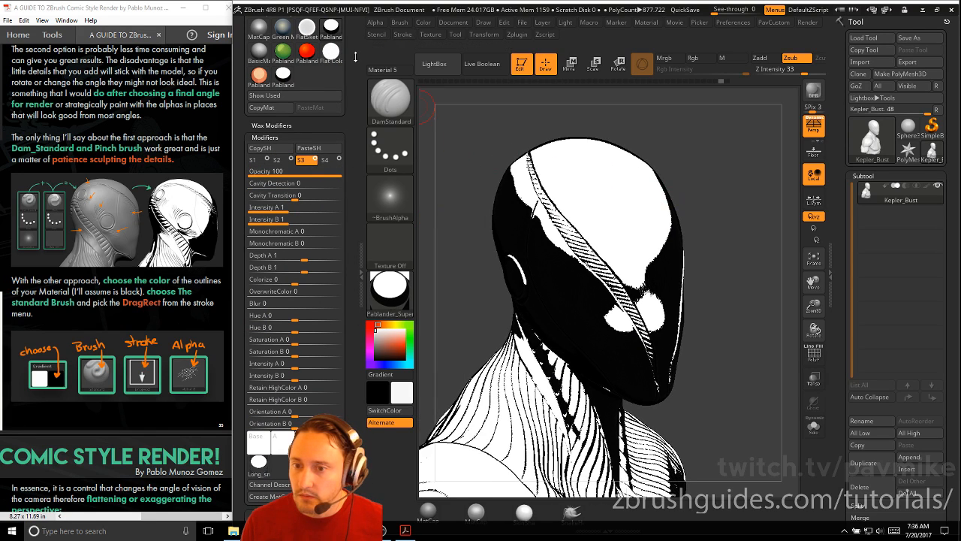
drag(355, 58, 353, 165)
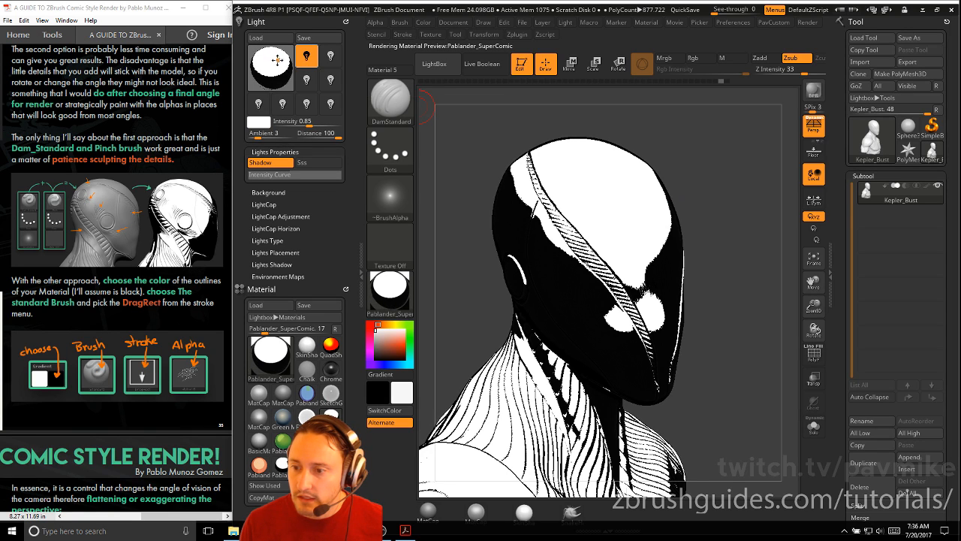
drag(354, 216, 355, 107)
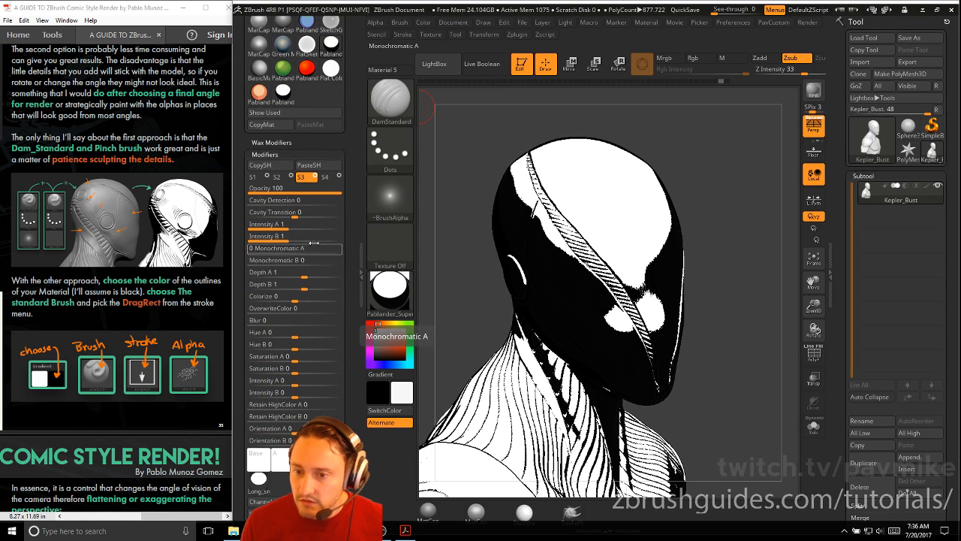
Set the S3 shader's Cavity Detection to about 0.54, Cavity Transition to -0.018, Depth A to 0.858 and Depth B to 0.562
click(298, 201)
click(294, 214)
click(306, 286)
drag(306, 278, 302, 278)
click(302, 289)
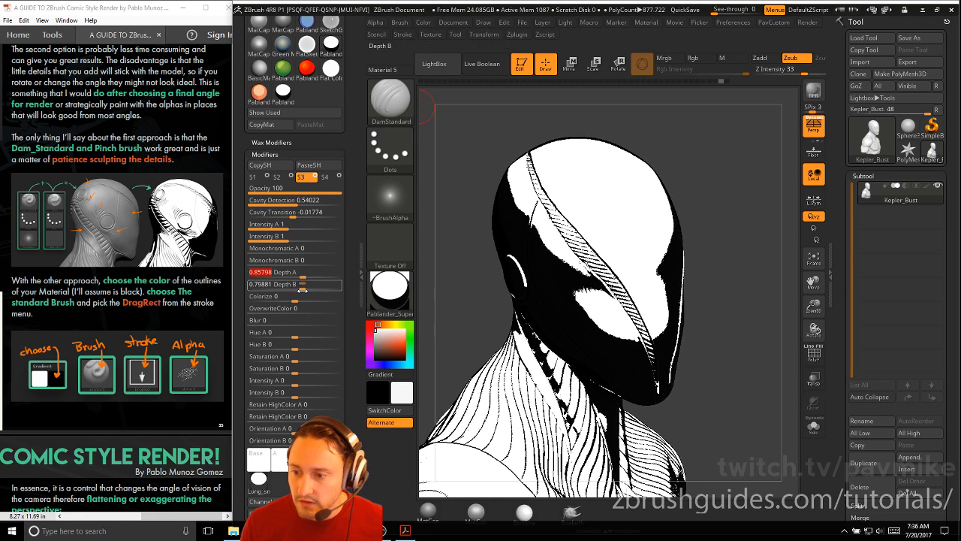
click(302, 289)
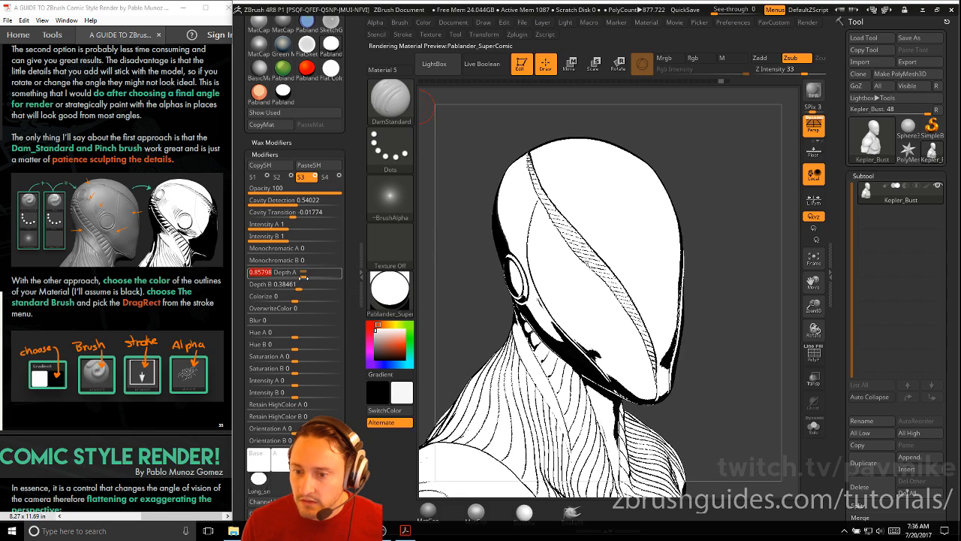
click(301, 289)
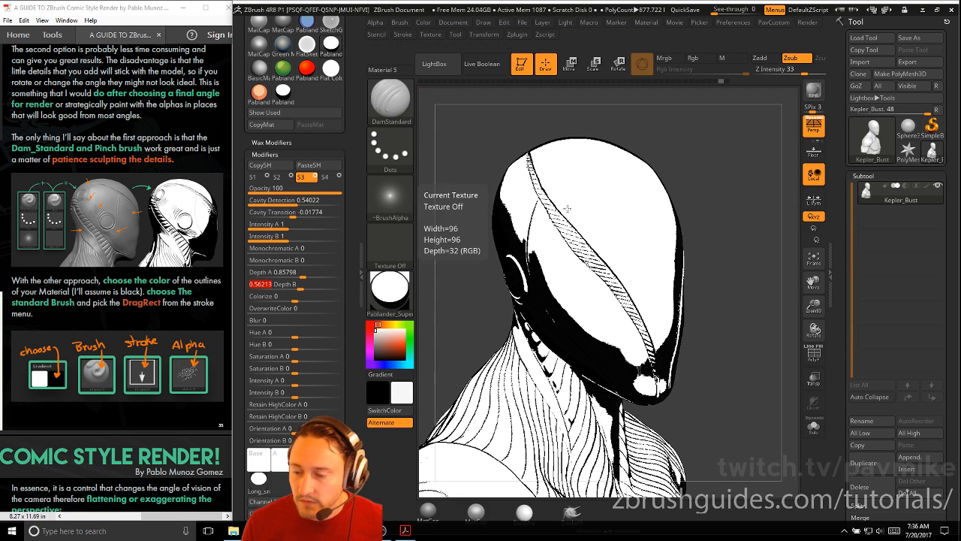
Undo the DamStandard test strokes on the cheek and subdivide the bust's geometry once
drag(568, 209, 551, 285)
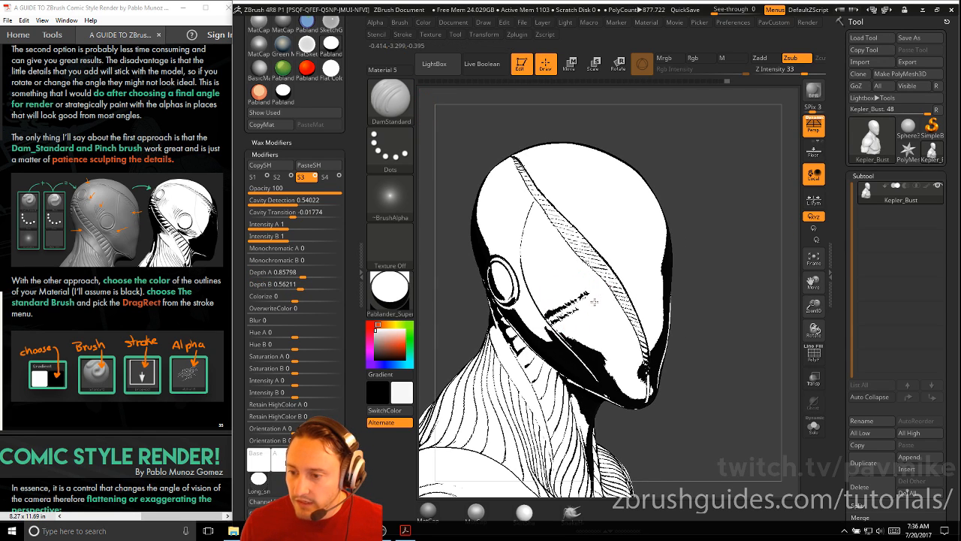
key(ctrl+z)
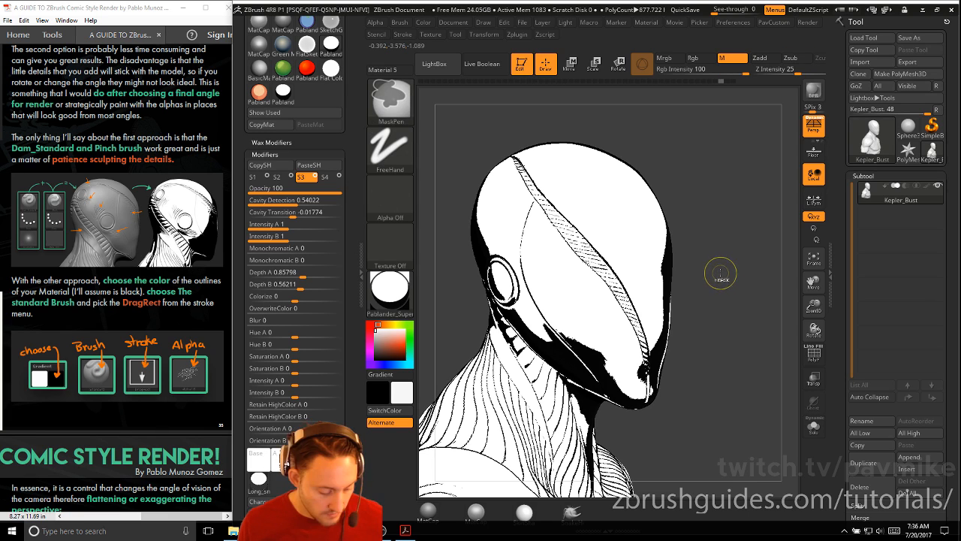
key(ctrl+d)
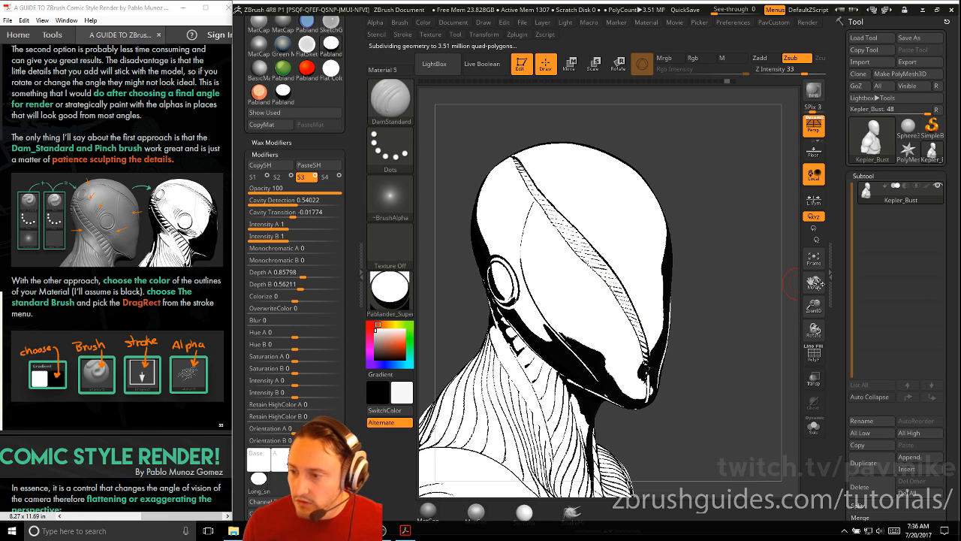
scroll(841, 310, down, 5)
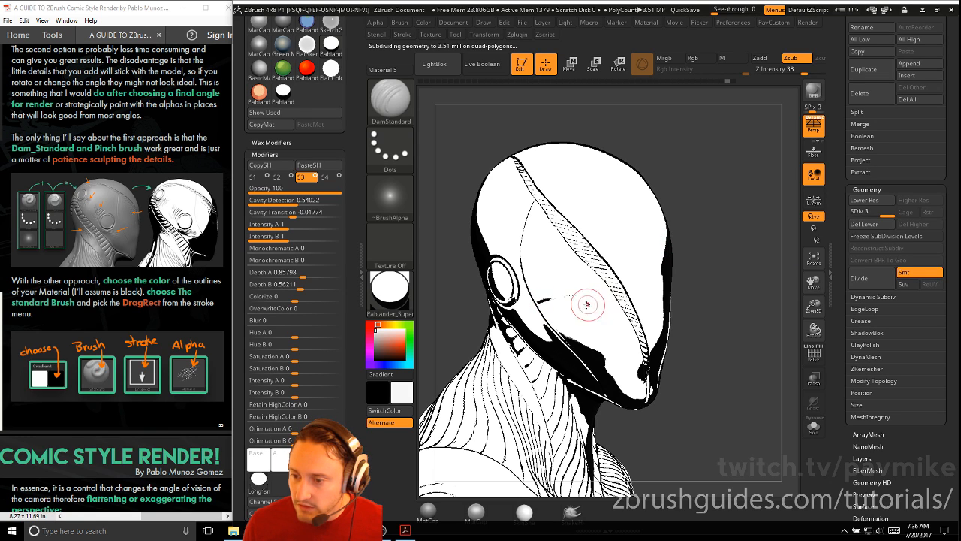
Sculpt short DamStandard hatch strokes along the edge of the black shadow on the cheek and jaw
key(ctrl)
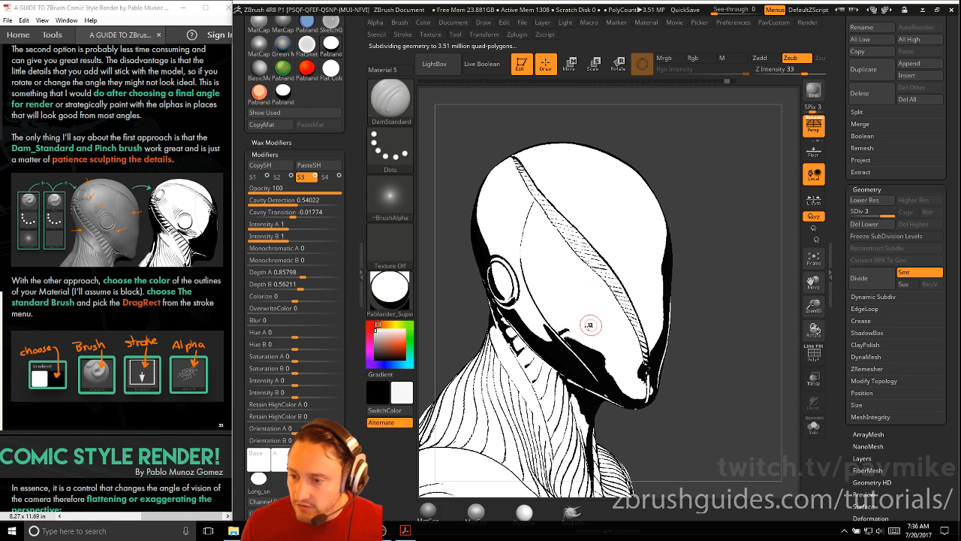
key(ctrl)
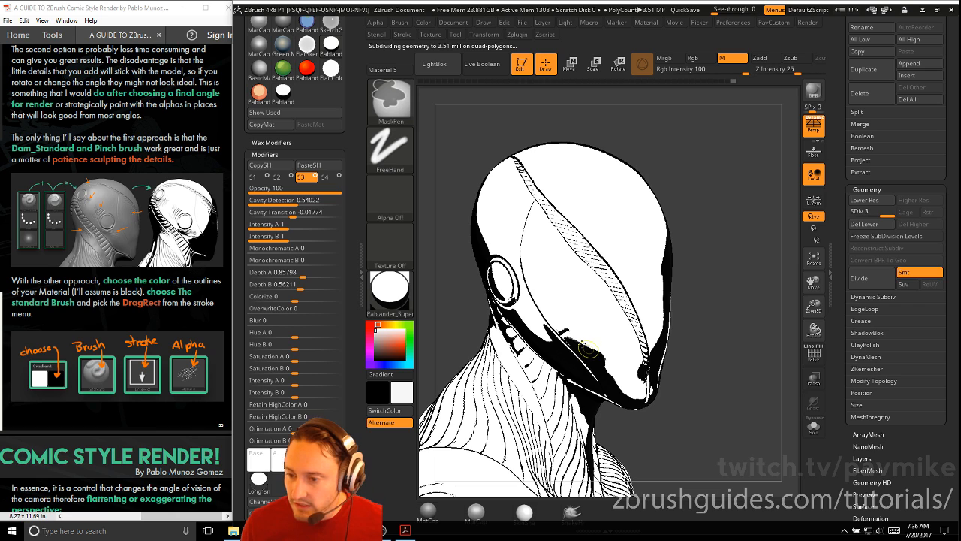
mouse_move(566, 335)
mouse_down()
mouse_move(628, 347)
mouse_move(628, 367)
mouse_up()
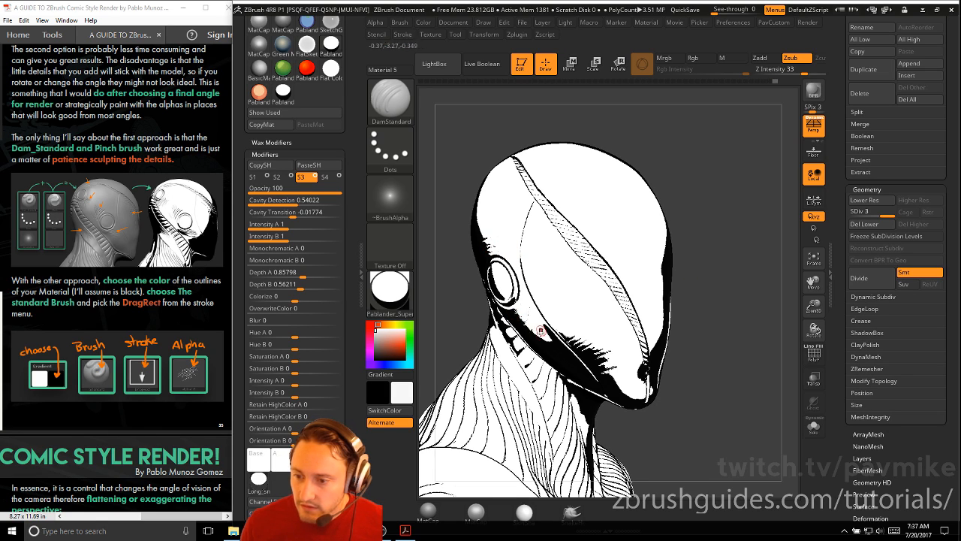
key(ctrl)
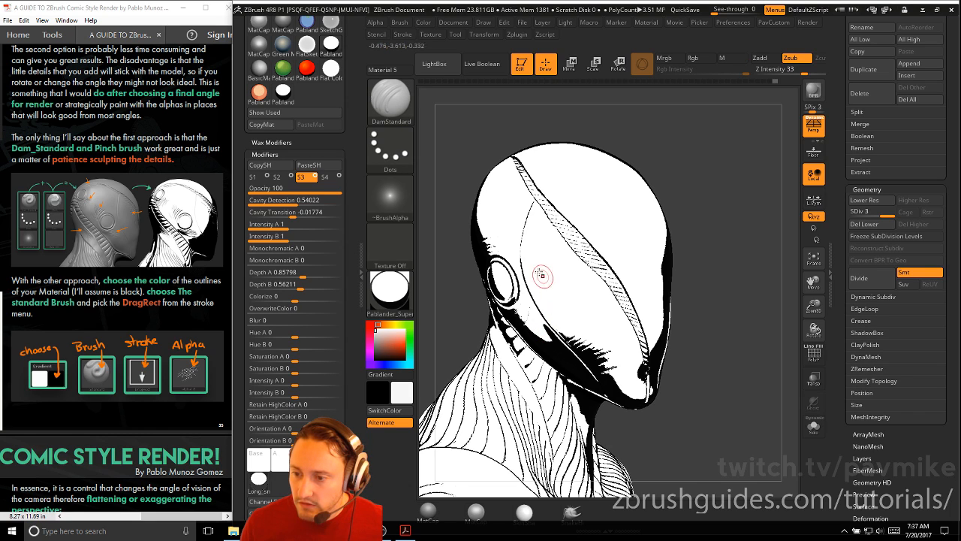
Try DamStandard hatch strokes across the upper cheek and along the far edge of the face
drag(535, 263, 612, 340)
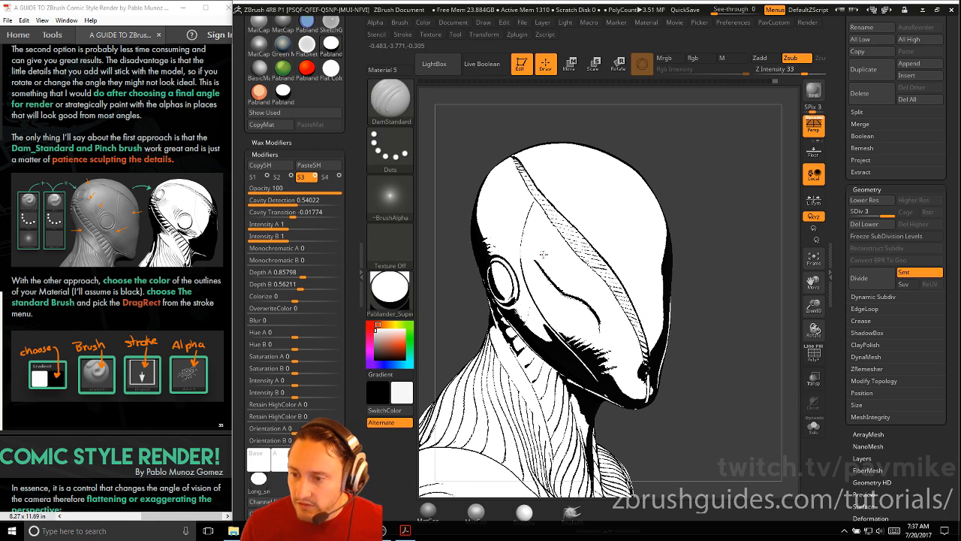
drag(552, 263, 628, 326)
key(ctrl+z)
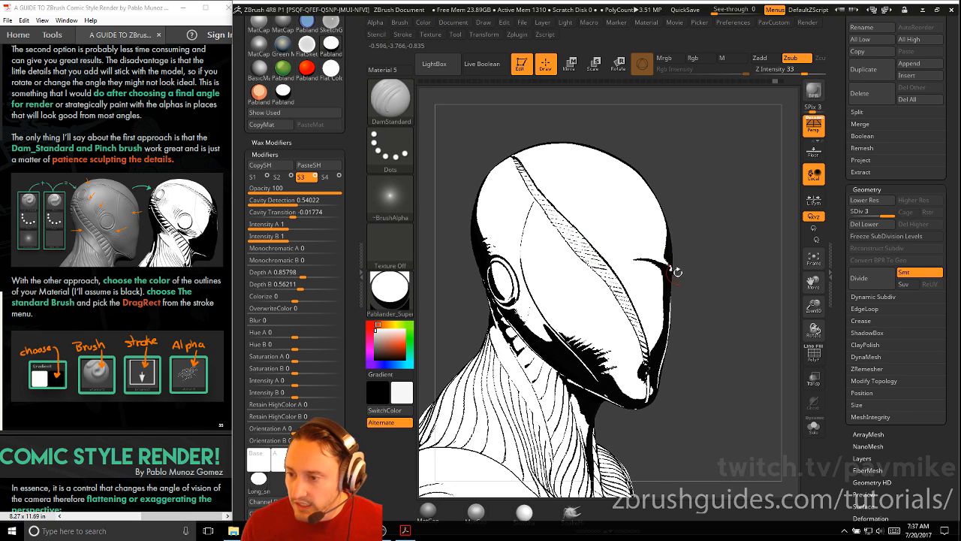
key(ctrl)
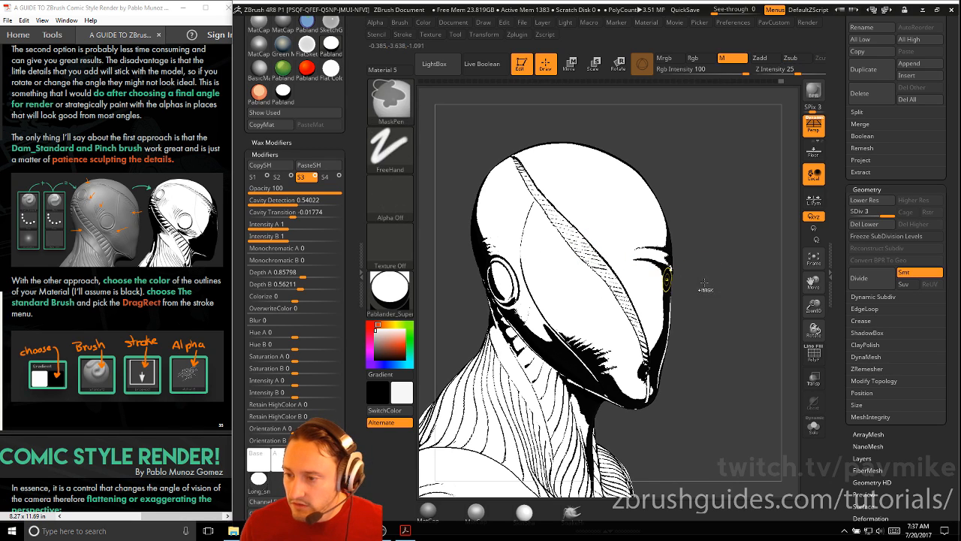
key(ctrl+z)
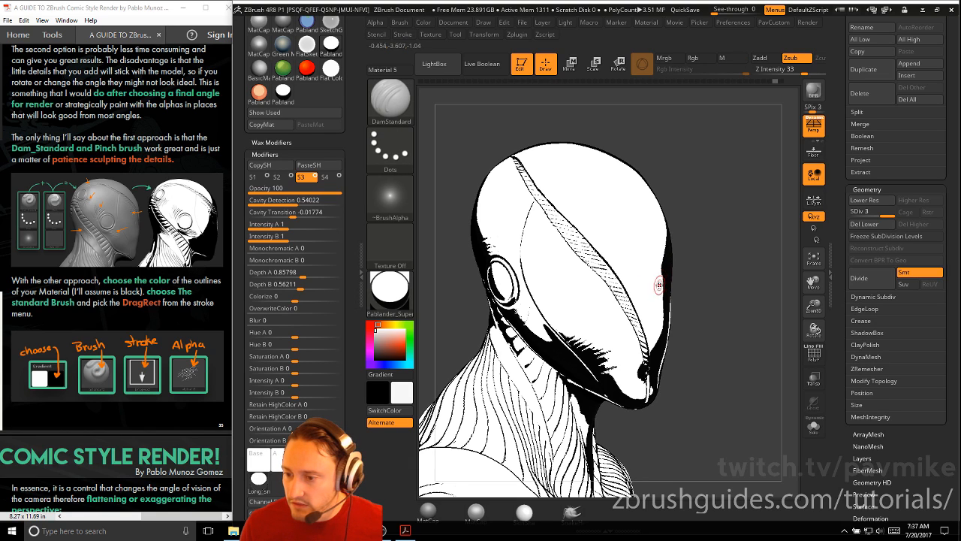
drag(666, 284, 653, 291)
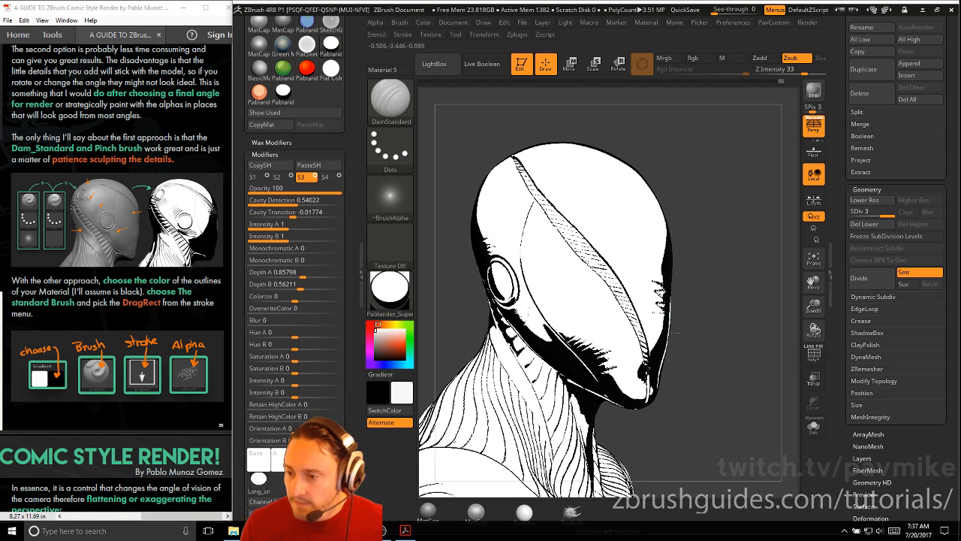
key(ctrl)
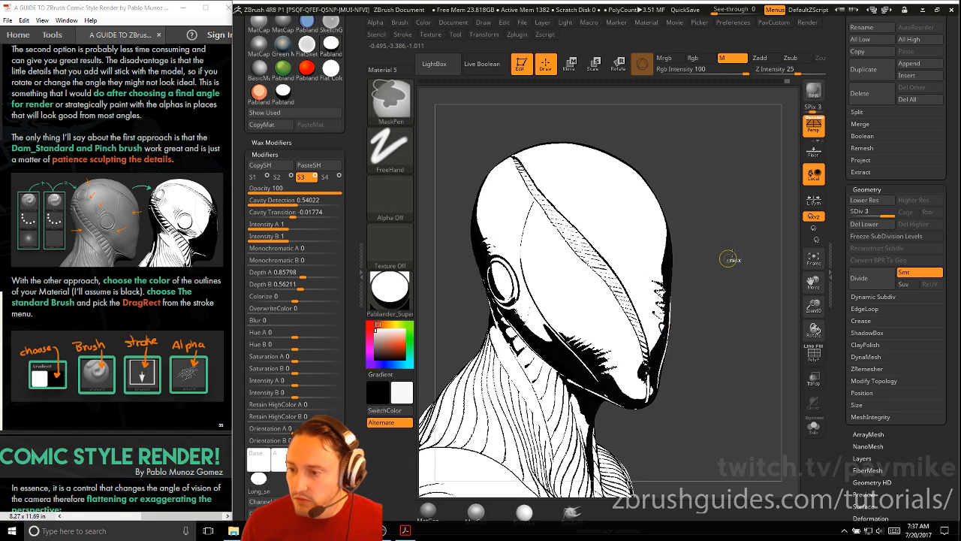
Check the guide's color, brush, stroke and alpha setup, and inspect the sculpted hatching on the head in ZBrush
click(122, 284)
scroll(122, 283, down, 2)
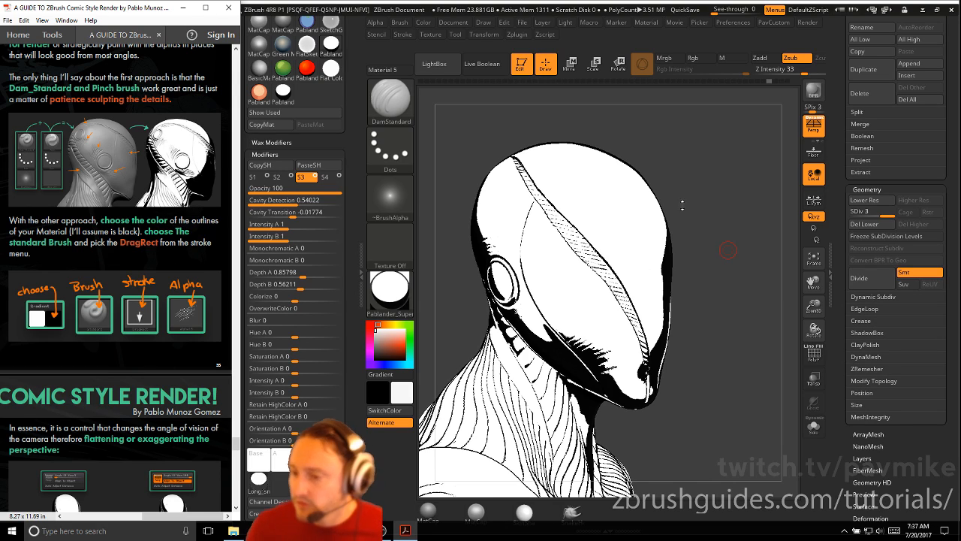
click(715, 184)
mouse_move(715, 184)
mouse_down()
mouse_move(702, 159)
mouse_move(697, 187)
mouse_move(707, 180)
mouse_move(573, 242)
mouse_up()
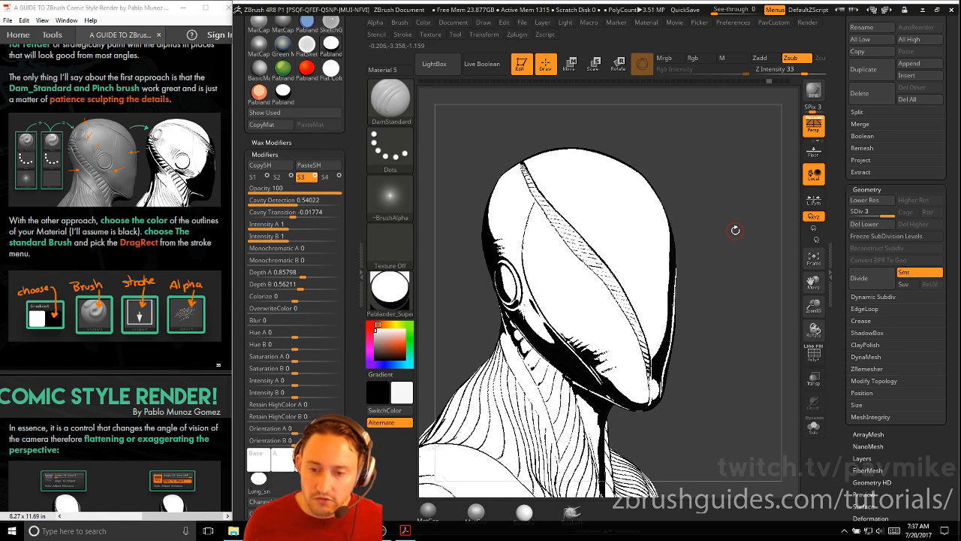
Turn on polypaint for the Kepler_Bust subtool and fill it with white and the Pablander_SuperComic material using Mrgb
drag(842, 107, 846, 252)
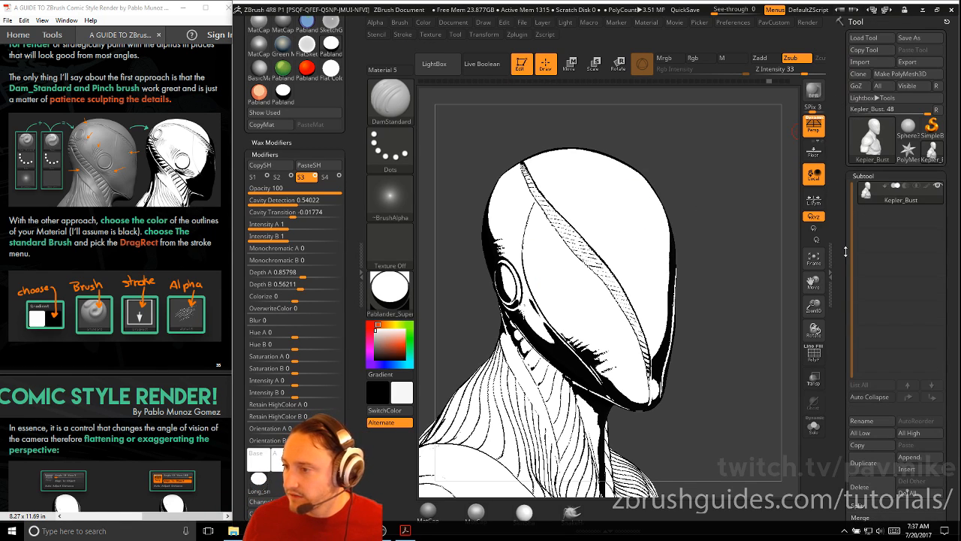
click(928, 187)
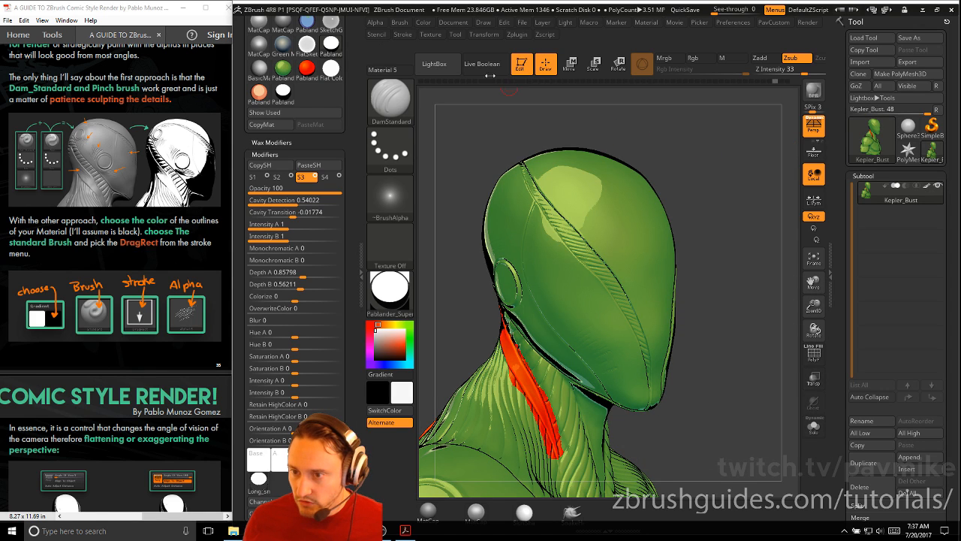
click(424, 23)
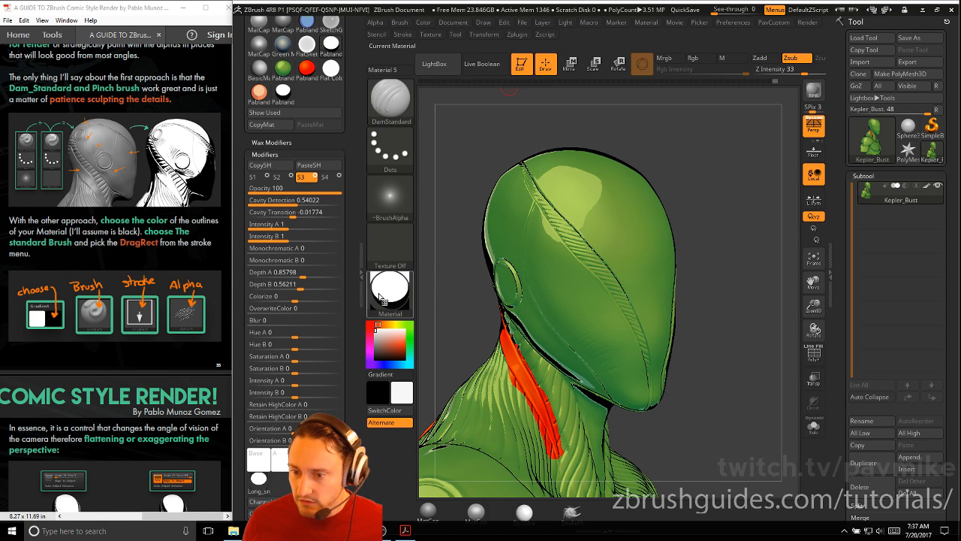
click(429, 25)
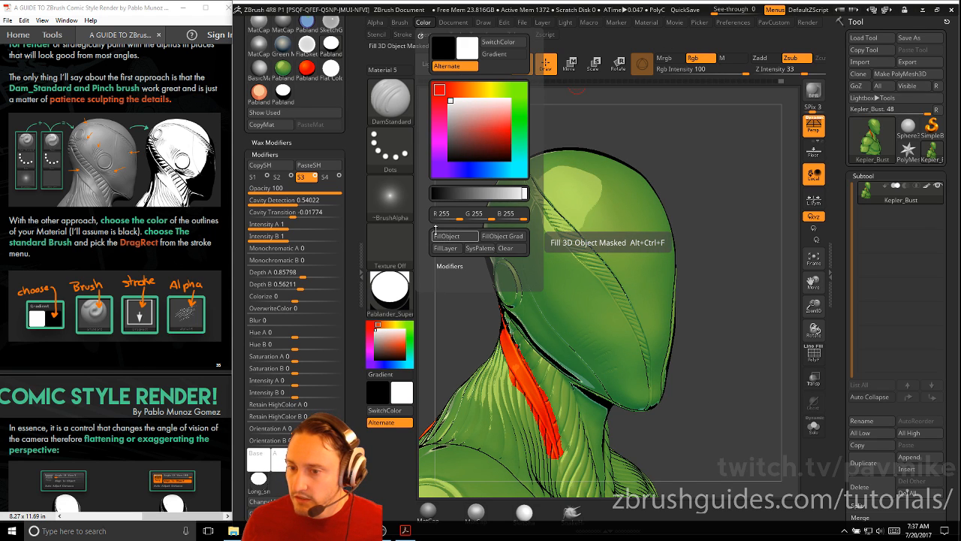
click(437, 234)
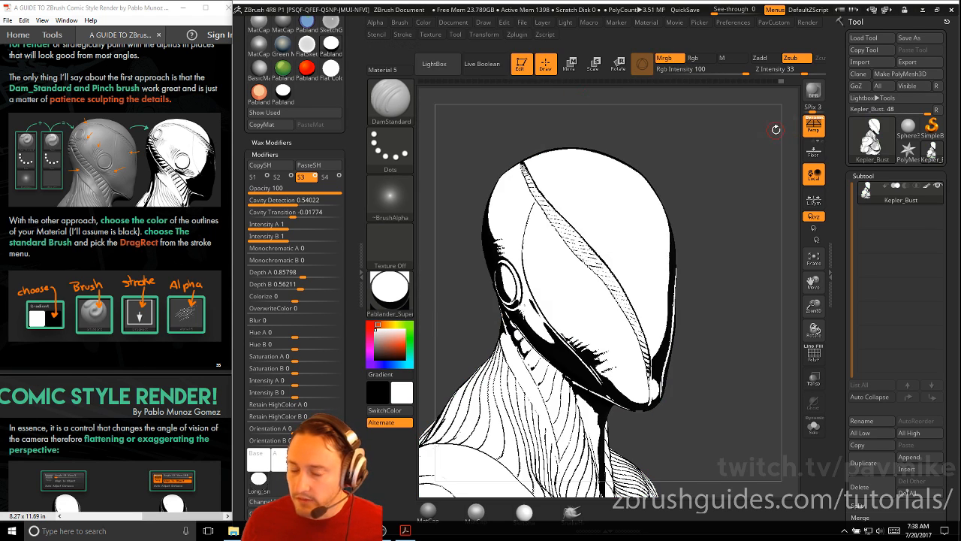
Set the paint color to black and choose the Standard brush with the DragRect stroke
click(369, 367)
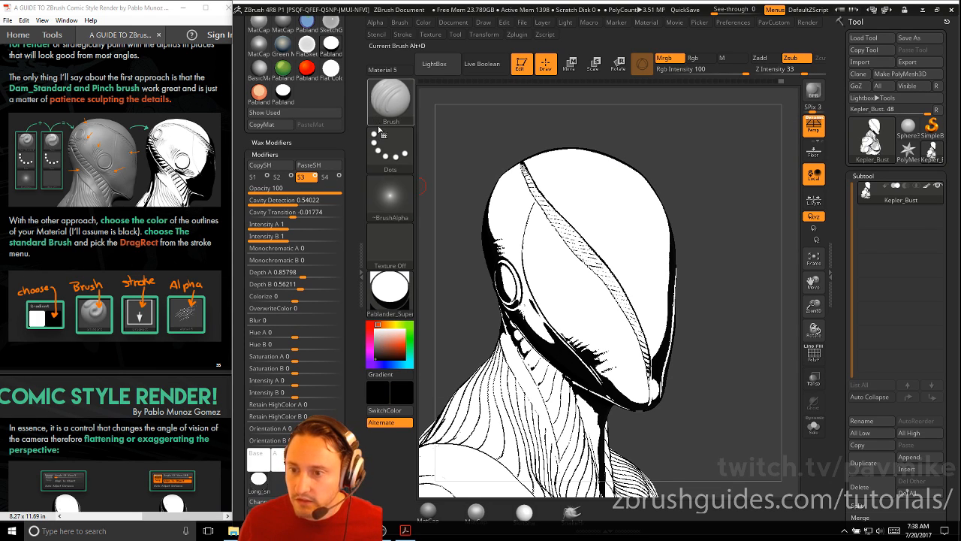
key(b)
key(s)
key(t)
click(395, 204)
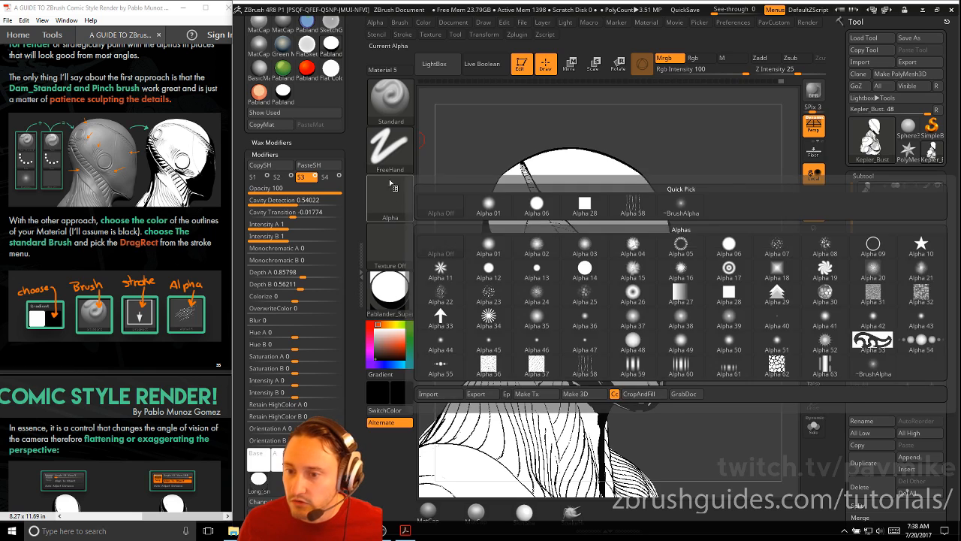
click(388, 151)
click(499, 156)
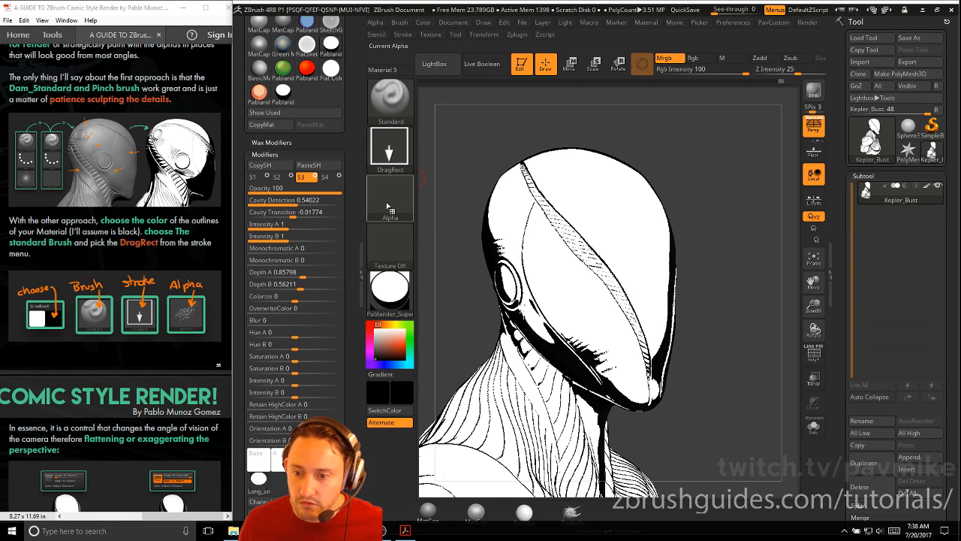
Read the guide's instructions on loading cross hatching alphas and the Rgb and M paint settings
scroll(105, 284, down, 10)
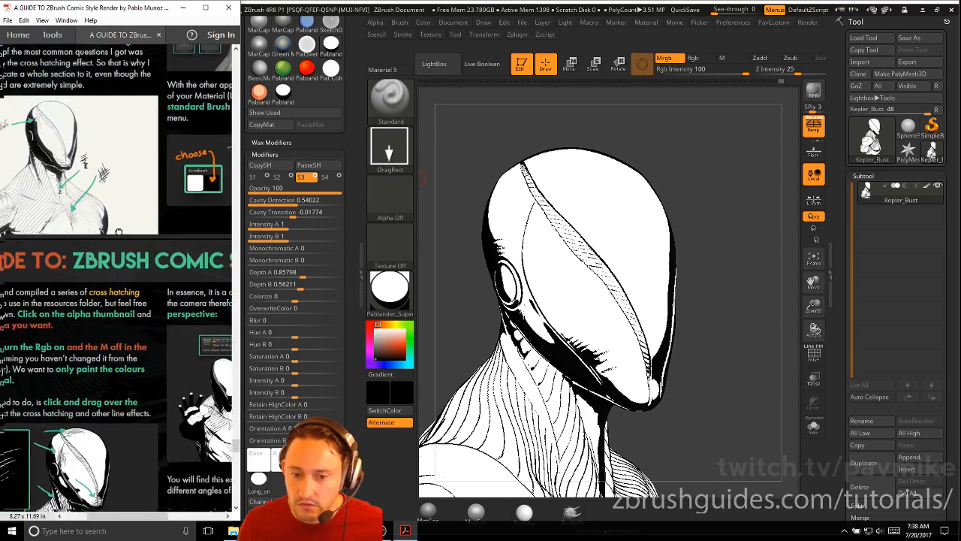
scroll(149, 230, down, 3)
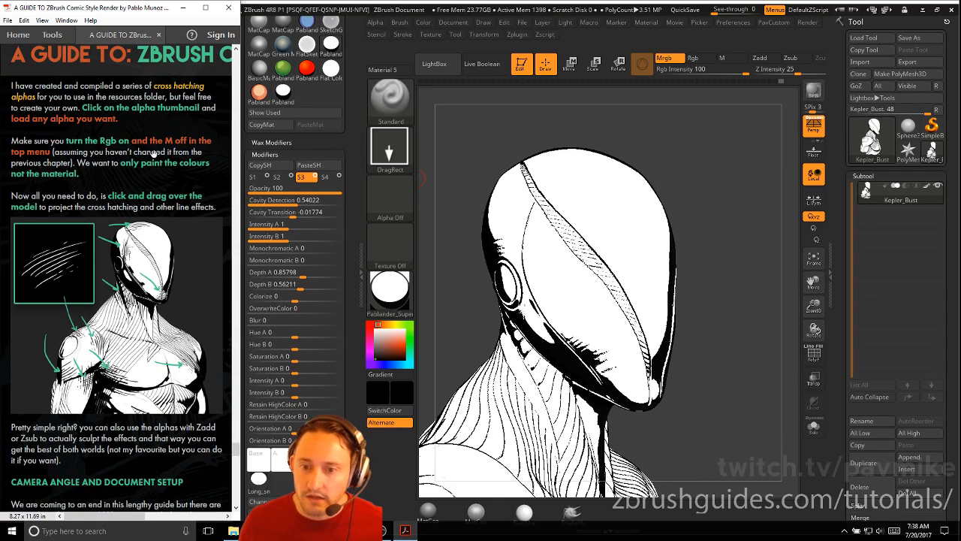
ctrl+scroll(159, 191, up, 1)
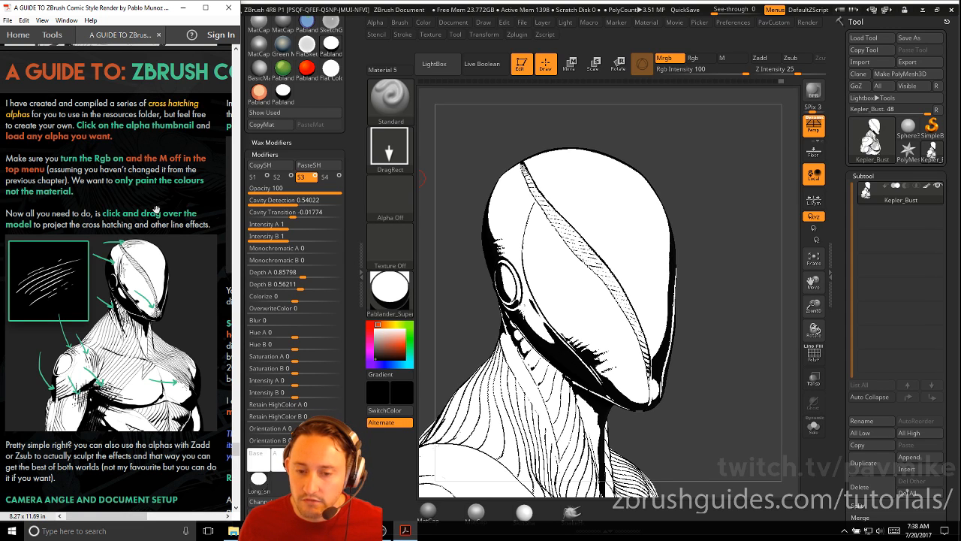
click(390, 197)
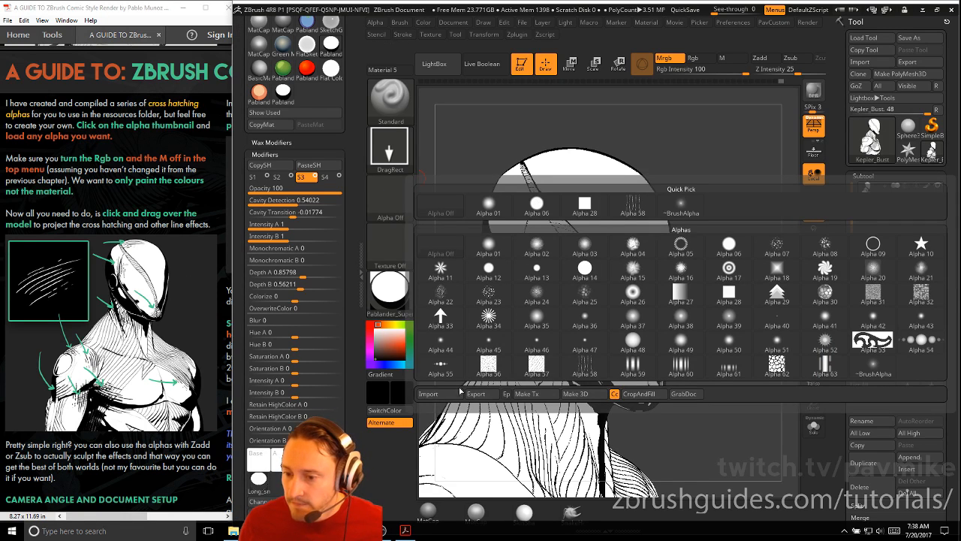
click(429, 393)
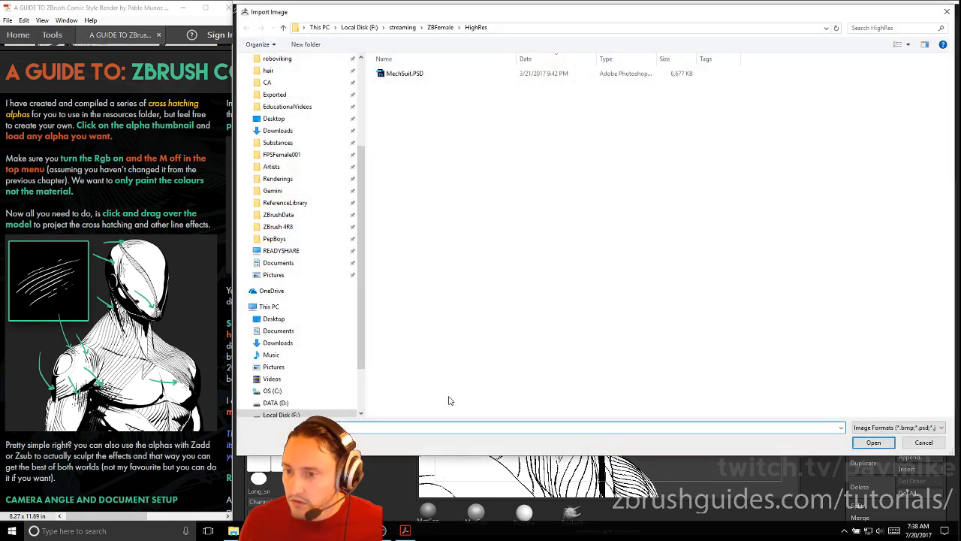
click(924, 443)
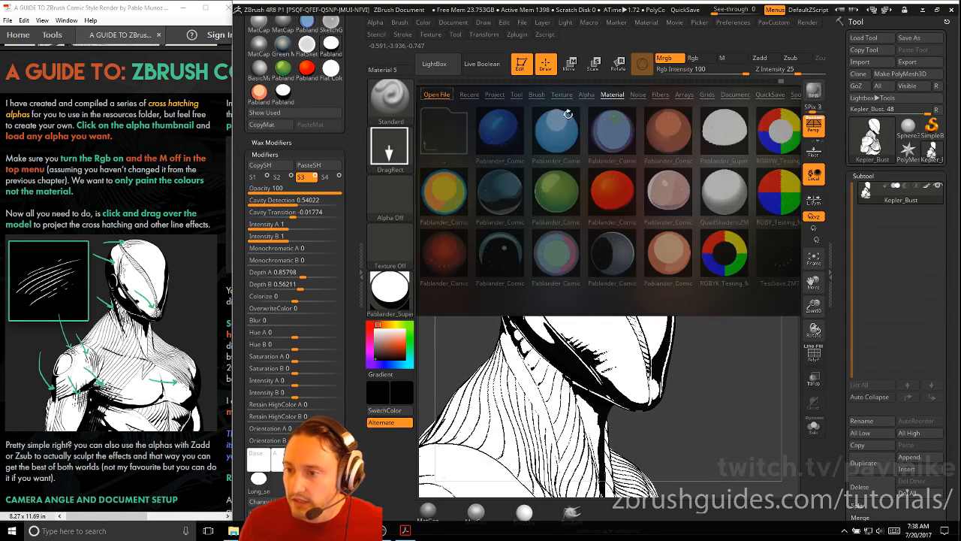
click(586, 96)
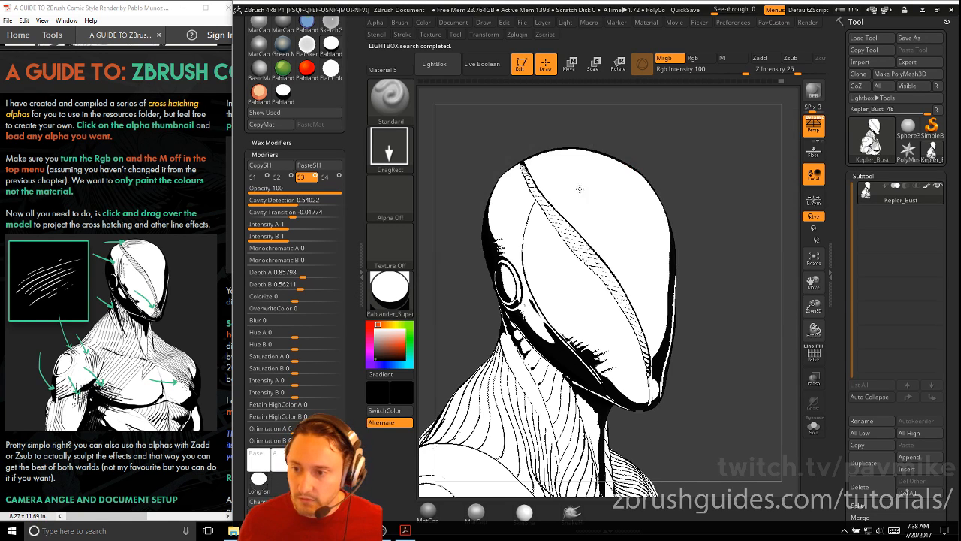
Switch to File Explorer and open the streaming\ComicRendering\RESOURCES\Alphas folder on drive F
key(super)
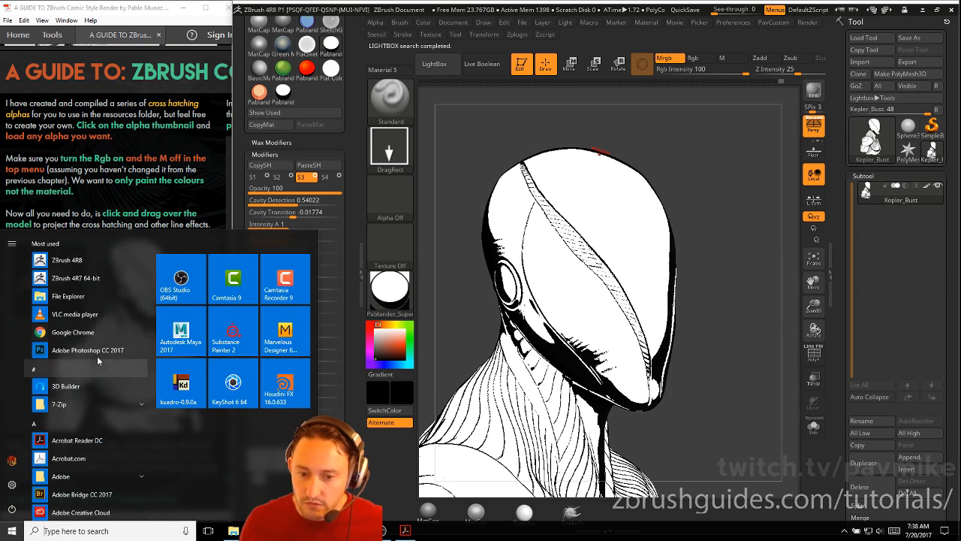
click(75, 298)
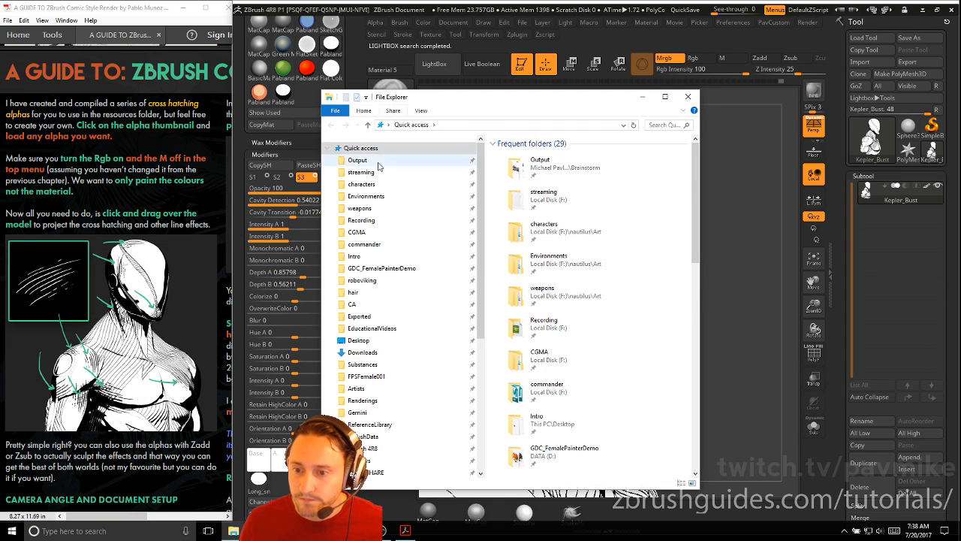
click(371, 178)
double_click(541, 175)
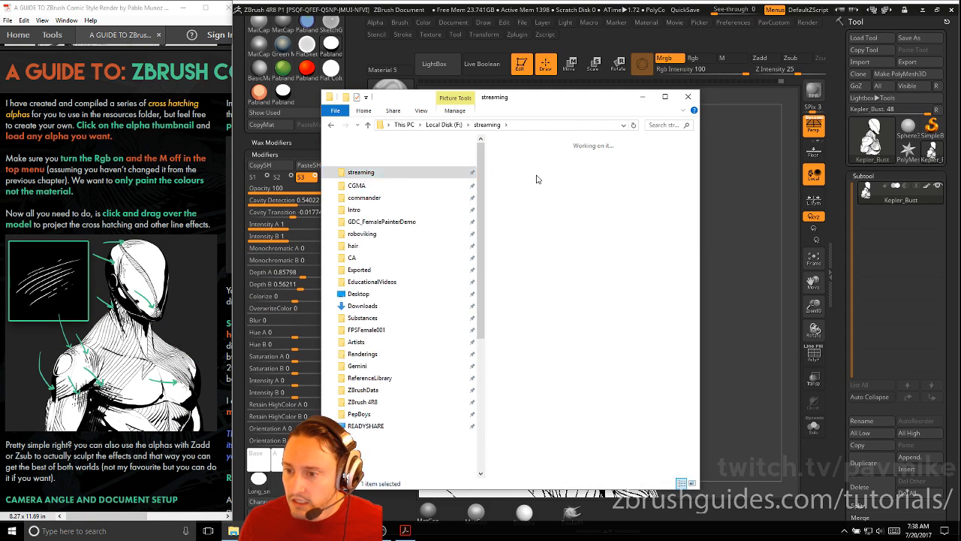
double_click(538, 179)
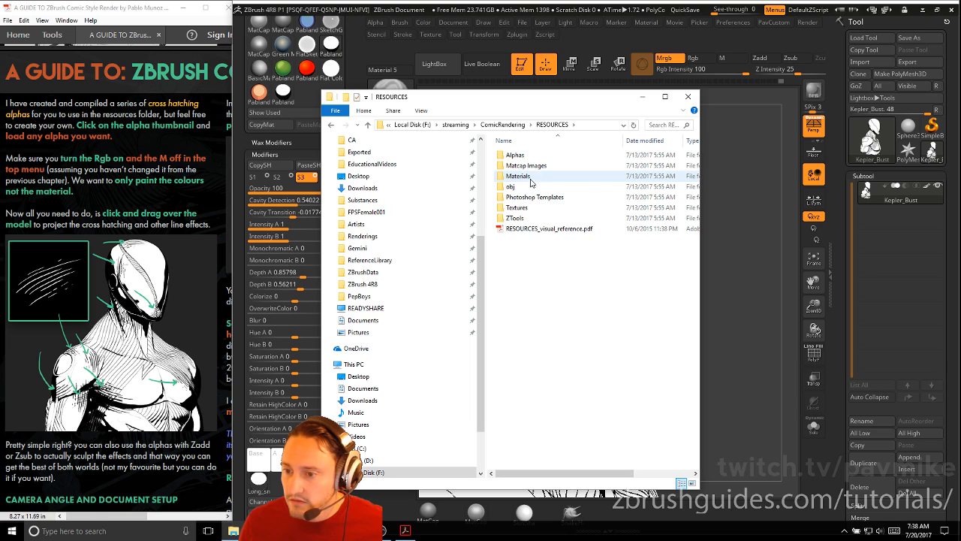
double_click(525, 156)
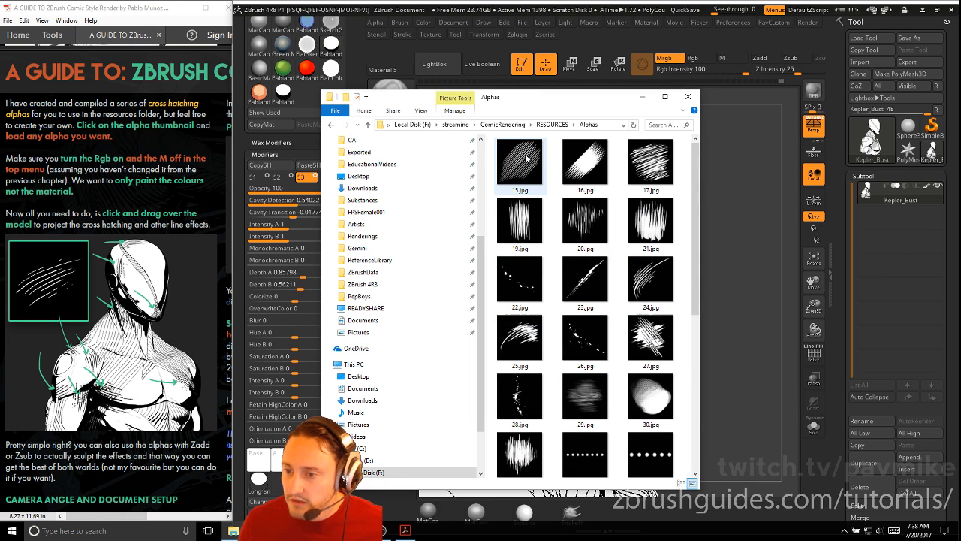
Open the ZBrush 4R8 ZAlphas folder in a second File Explorer window and place it beside the Alphas window
key(super)
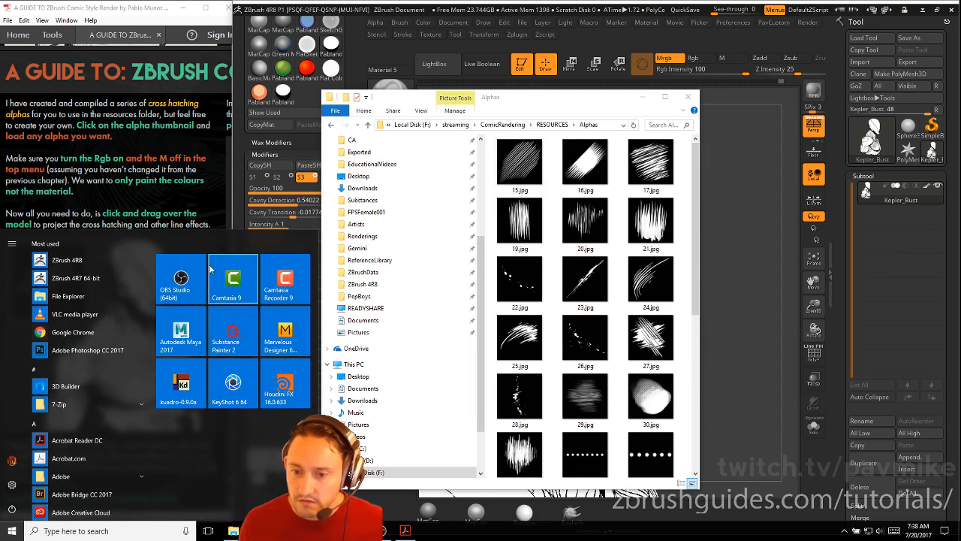
click(84, 297)
scroll(413, 316, down, 5)
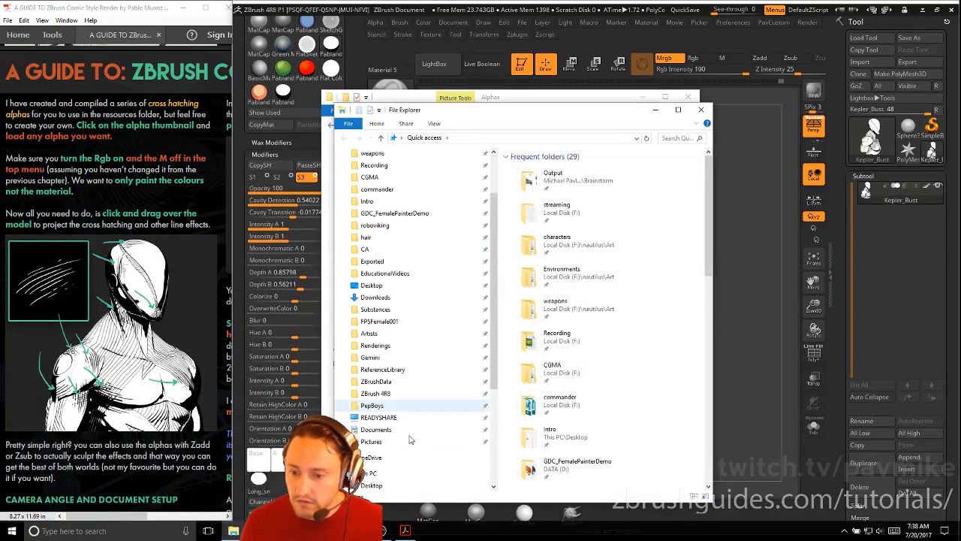
click(376, 393)
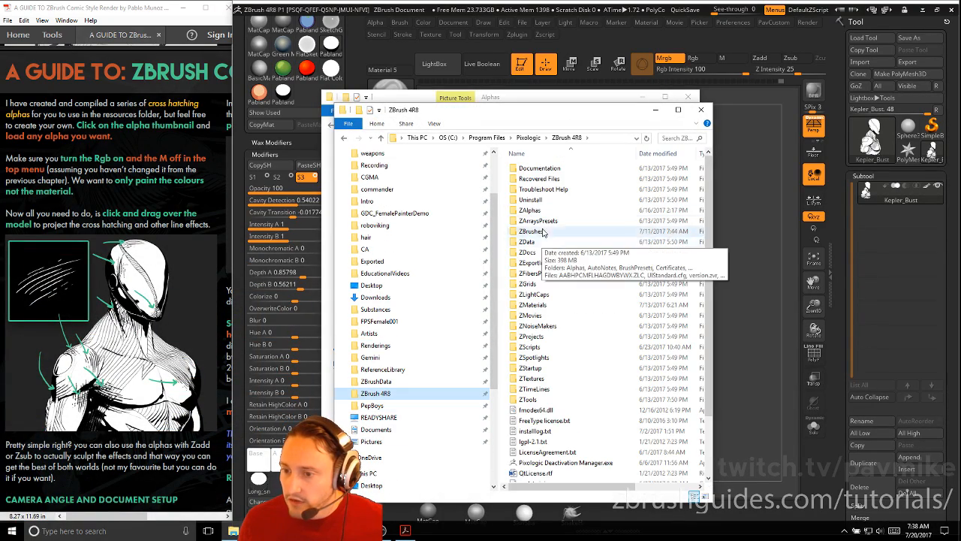
double_click(529, 211)
drag(580, 112, 322, 108)
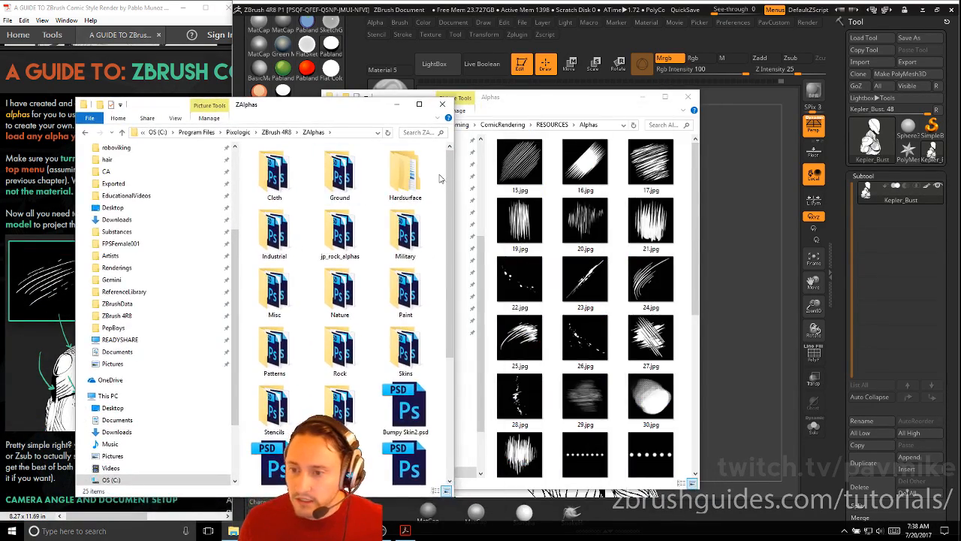
Create a folder named ComicBook inside ZAlphas and open it
right_click(318, 171)
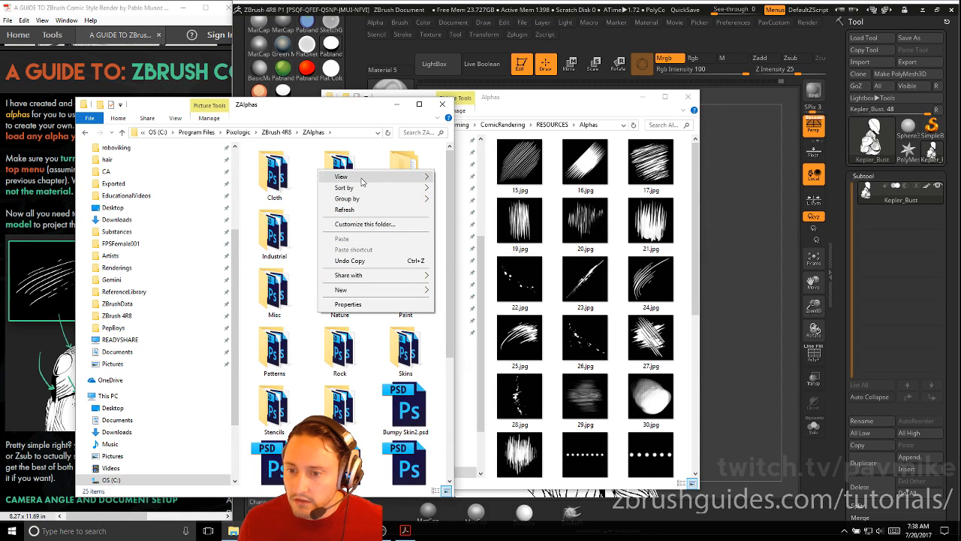
mouse_move(353, 290)
click(275, 294)
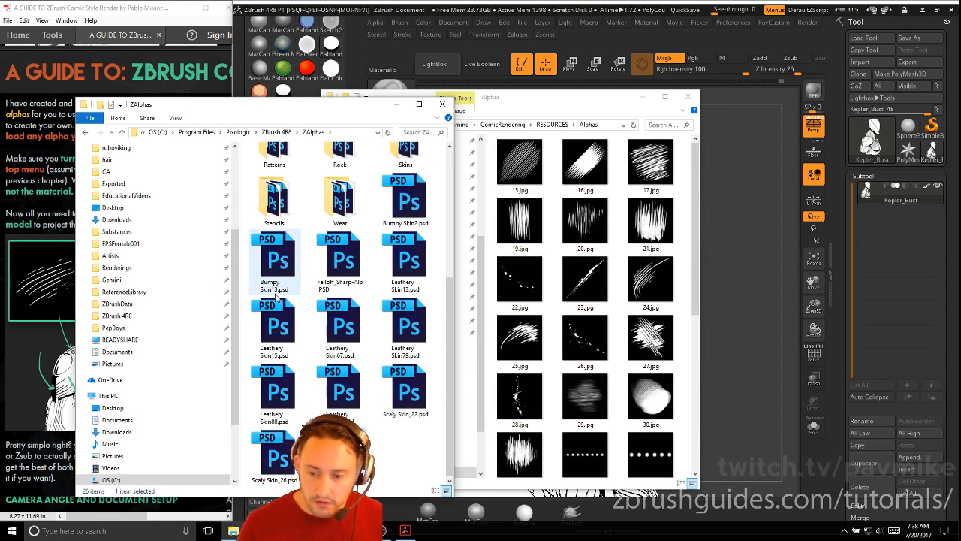
text(ComicBook)
key(Return)
key(Return)
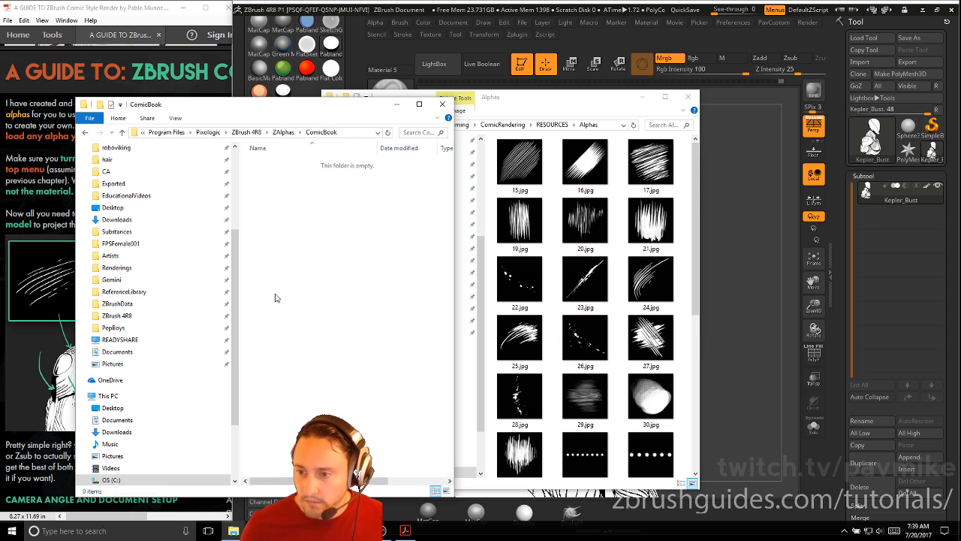
Copy all alpha images from the RESOURCES\Alphas folder into the ComicBook folder and close the source window
click(515, 164)
key(ctrl+a)
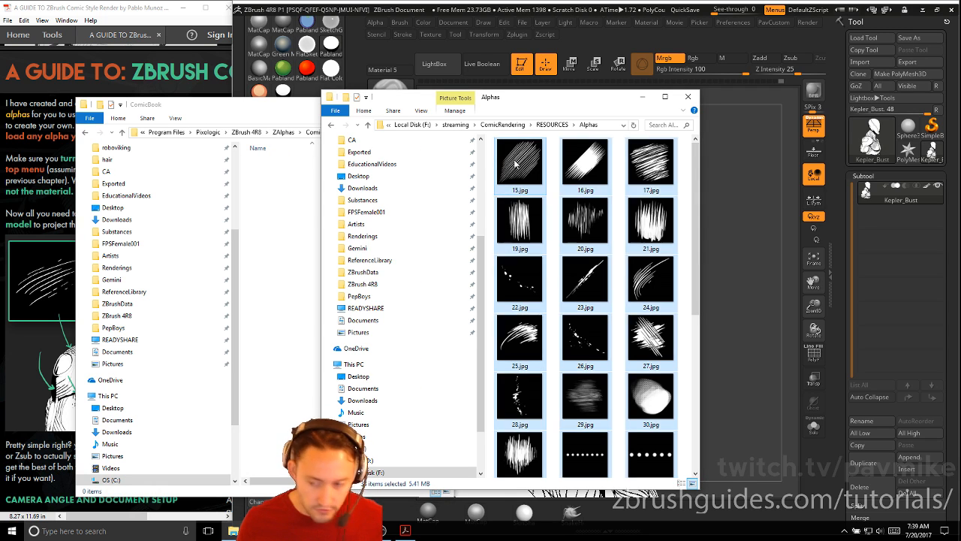
click(295, 243)
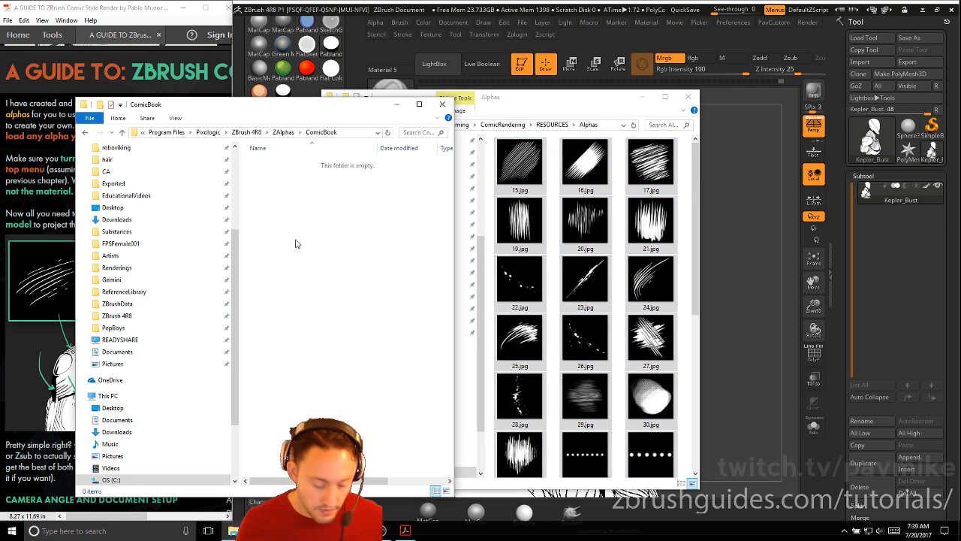
key(ctrl+v)
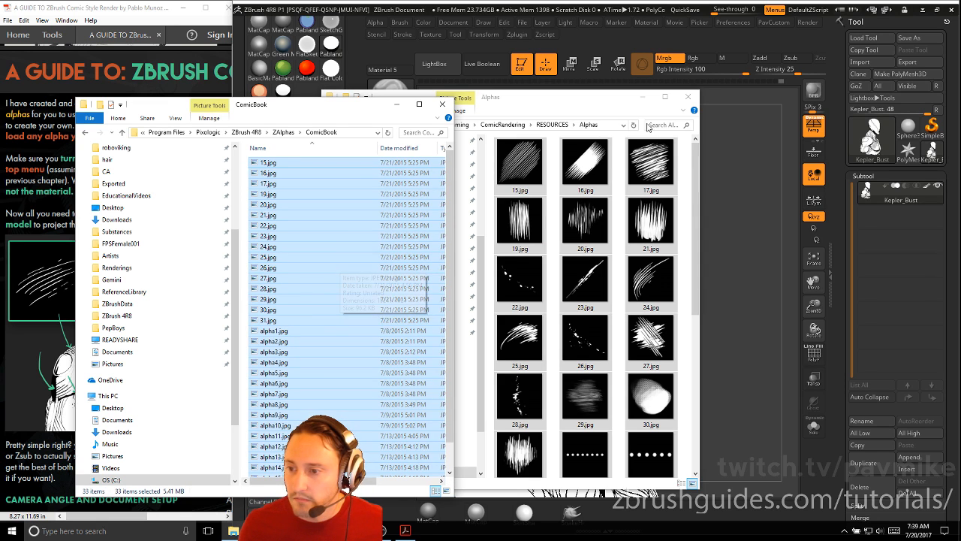
click(690, 99)
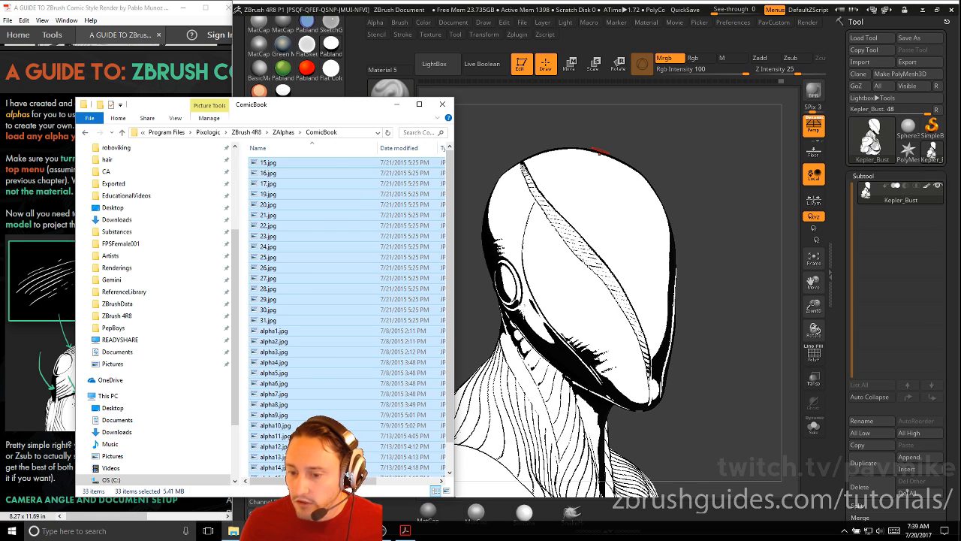
Open 15.jpg from the ComicBook folder in Photoshop and set its mode to 16 Bits/Channel
drag(287, 108, 0, 203)
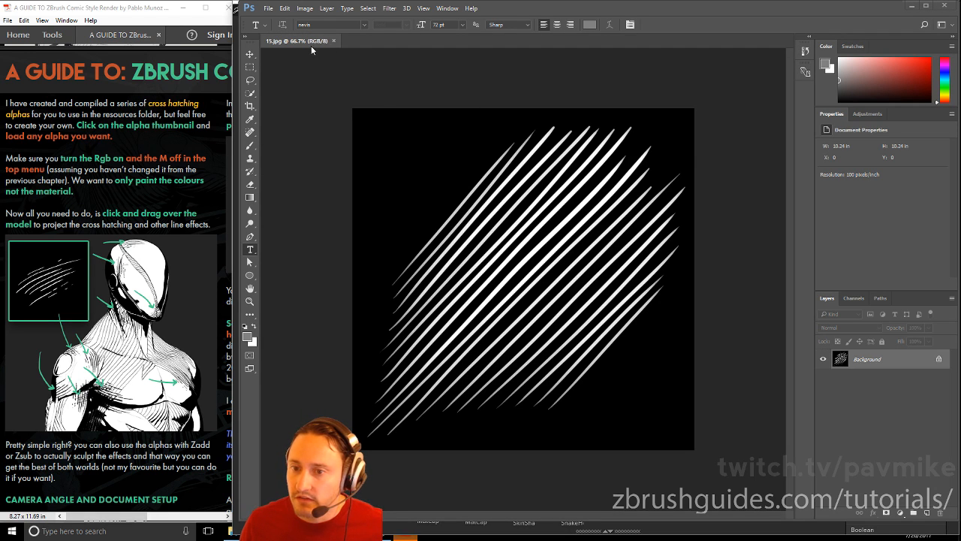
click(305, 9)
mouse_move(308, 20)
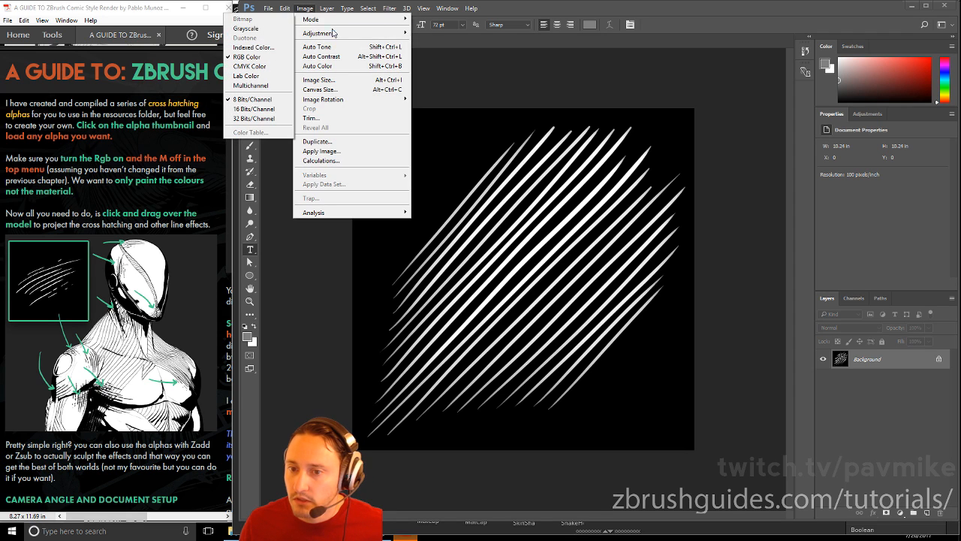
click(252, 109)
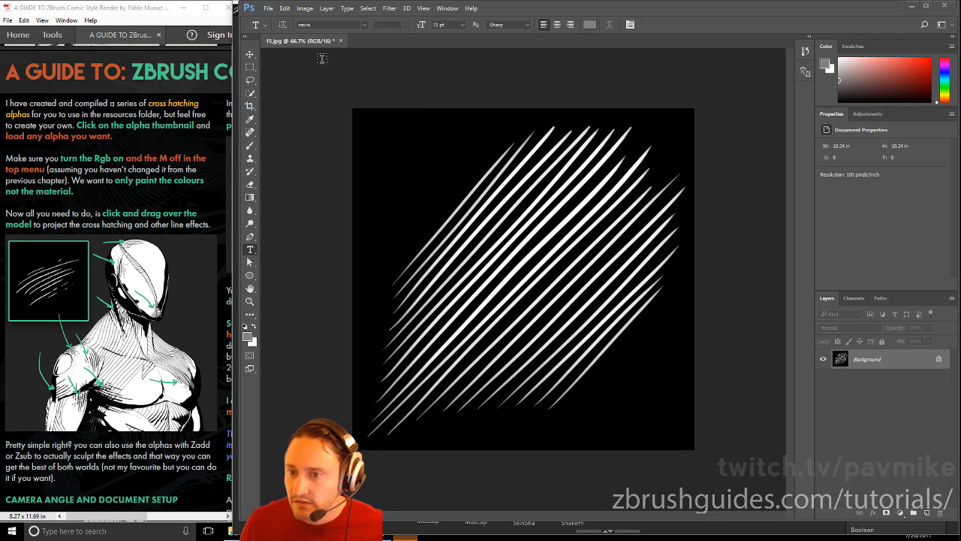
Convert the 15.jpg image to Grayscale, discarding the color information, and check its bit-depth setting
click(308, 10)
mouse_move(308, 20)
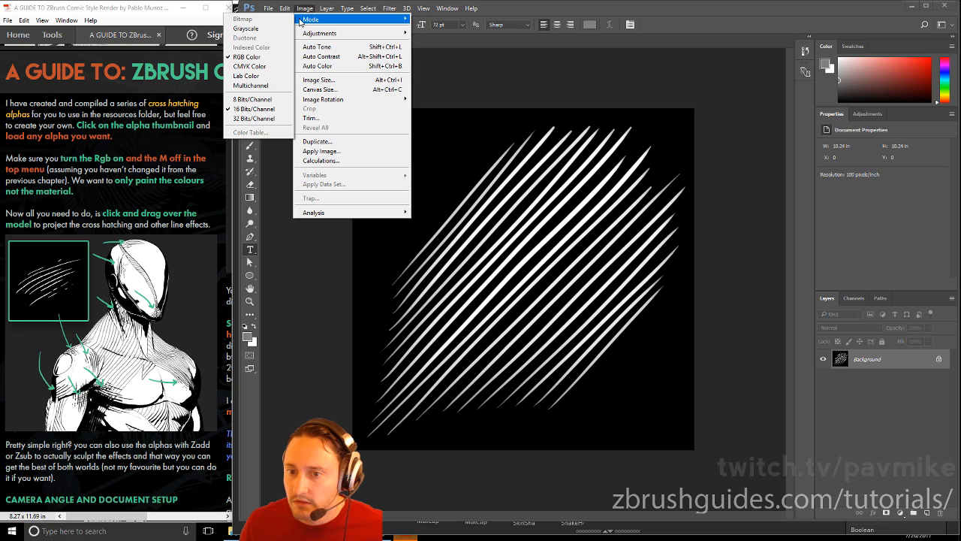
click(245, 28)
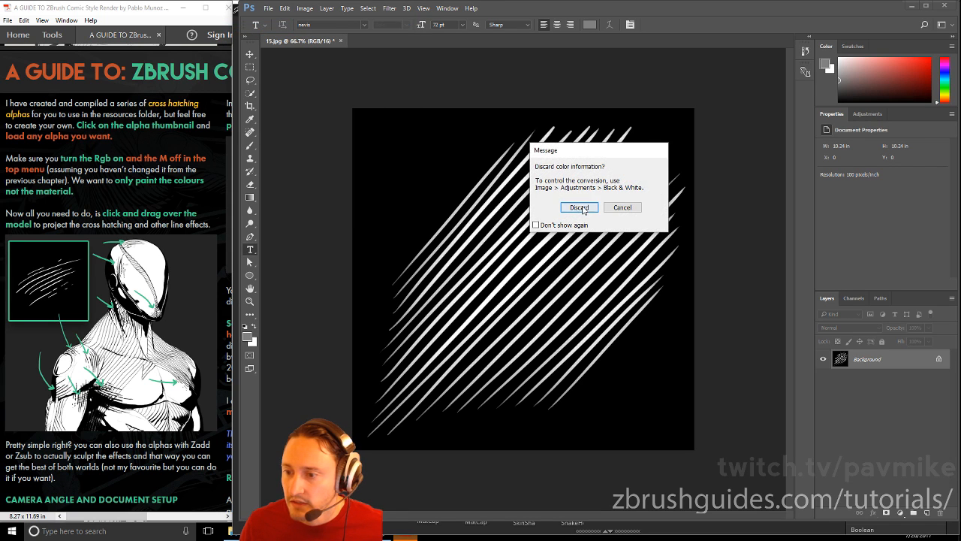
click(580, 209)
click(305, 8)
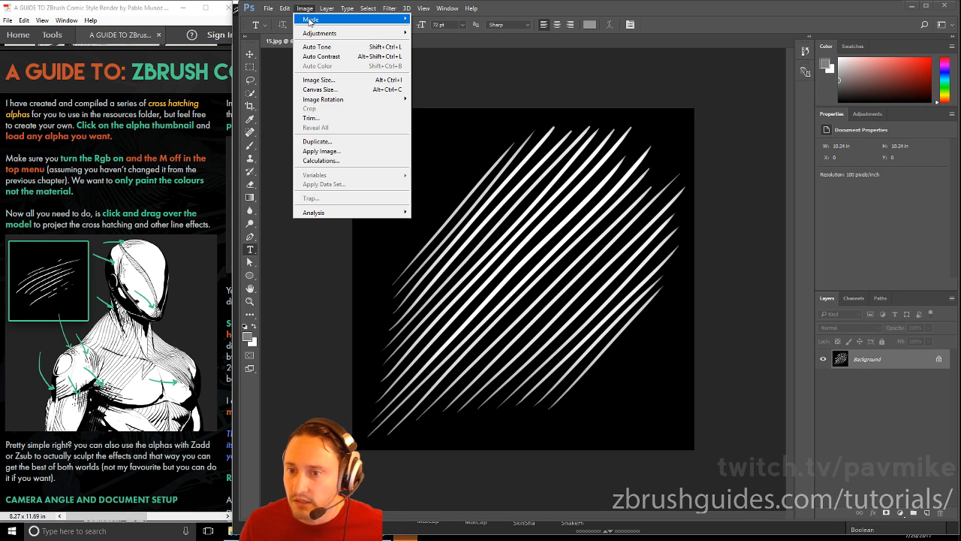
mouse_move(311, 20)
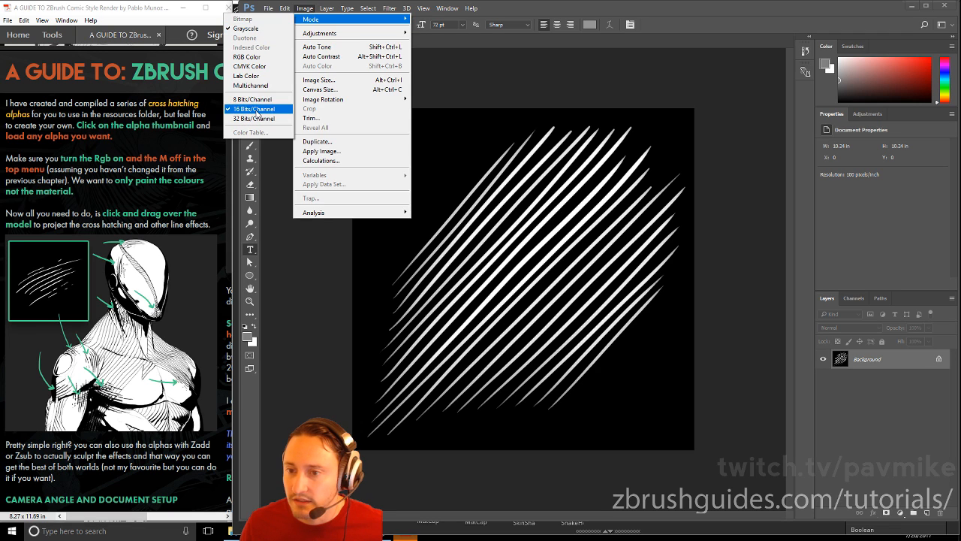
key(Escape)
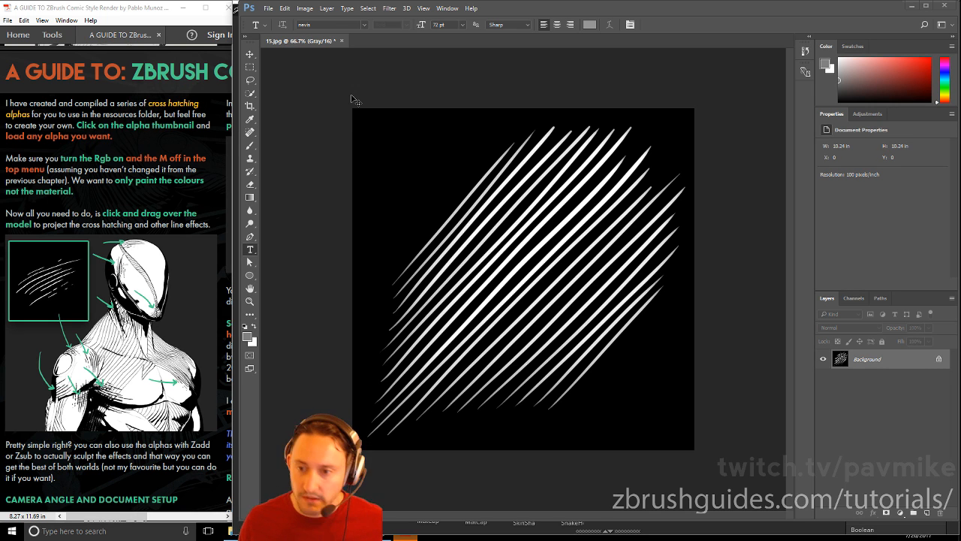
Save the converted hatch image as 15.psd in Photoshop format inside the ComicBook folder
key(ctrl+shift+s)
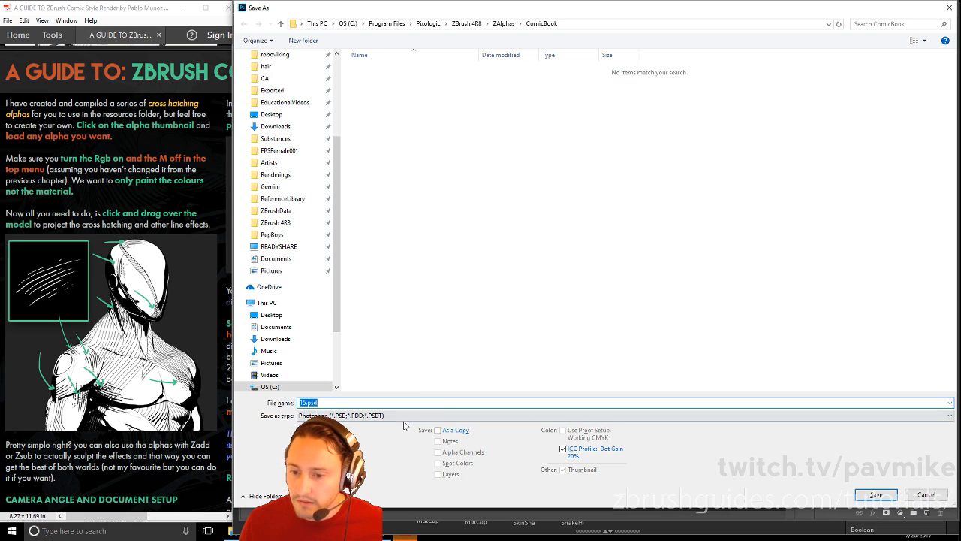
click(879, 496)
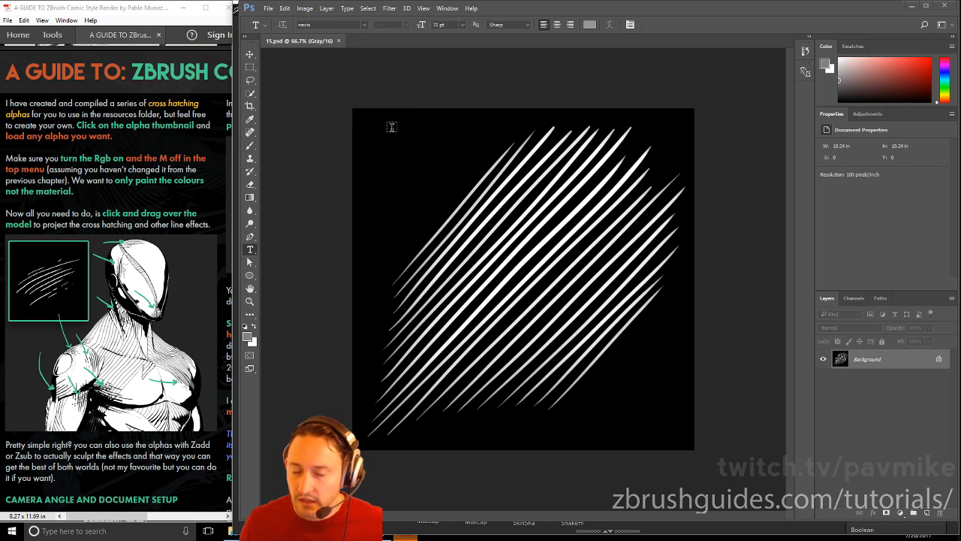
click(272, 9)
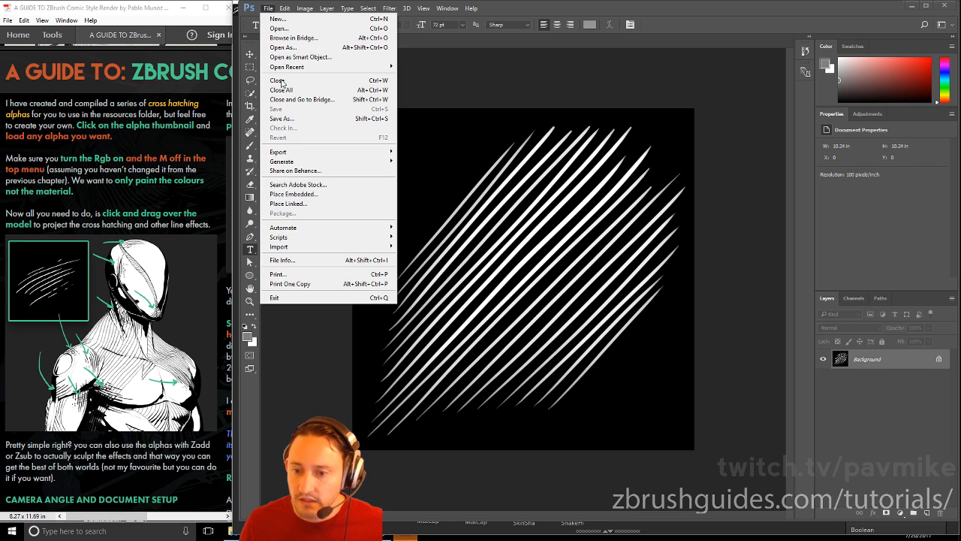
mouse_move(327, 230)
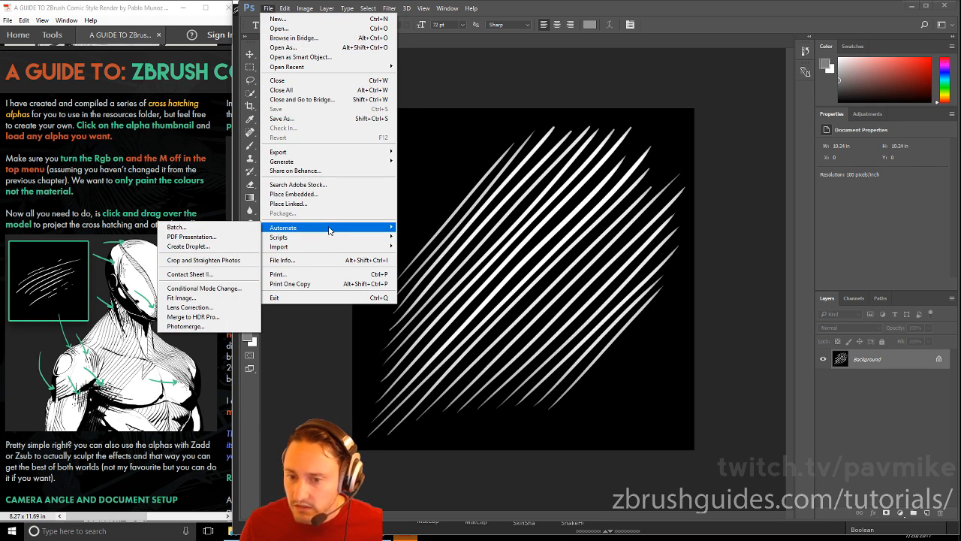
click(225, 227)
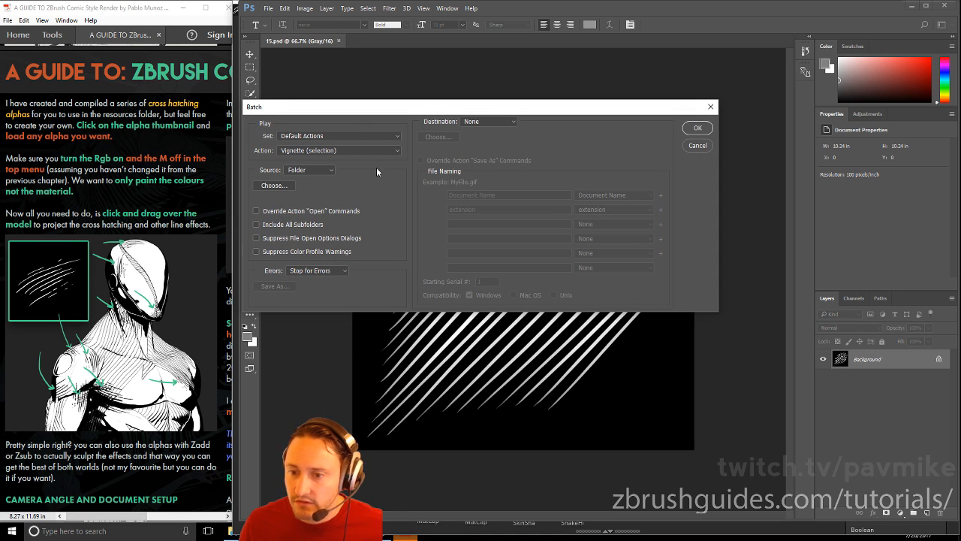
click(234, 531)
drag(651, 93, 487, 94)
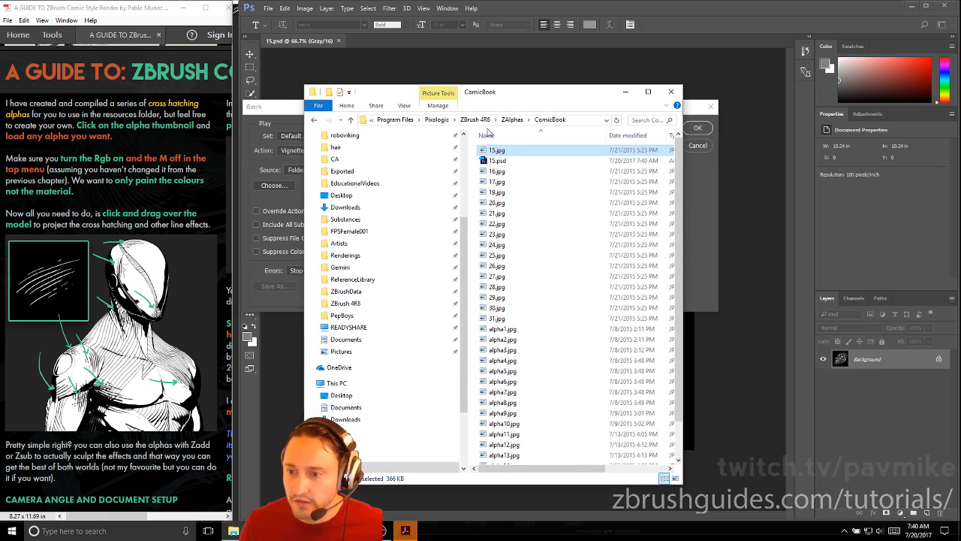
click(533, 85)
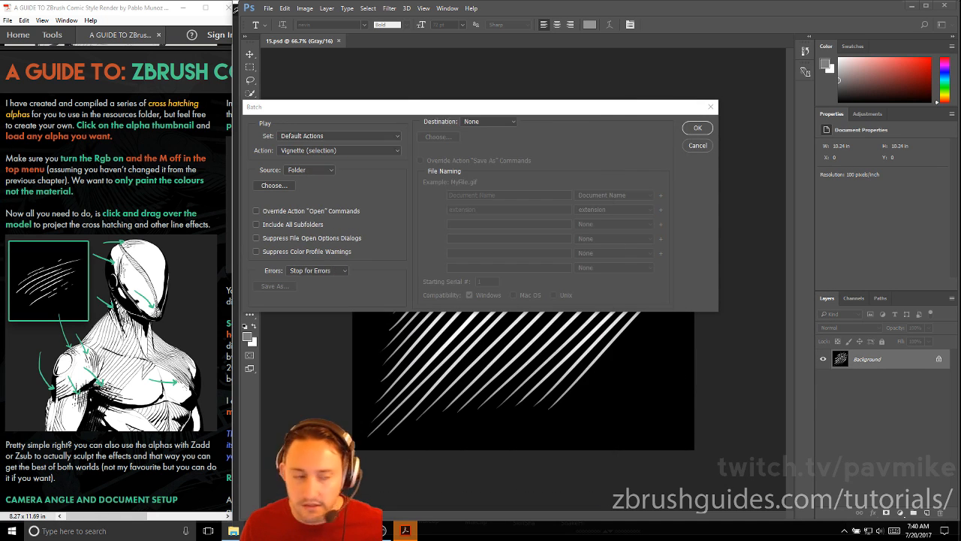
click(643, 110)
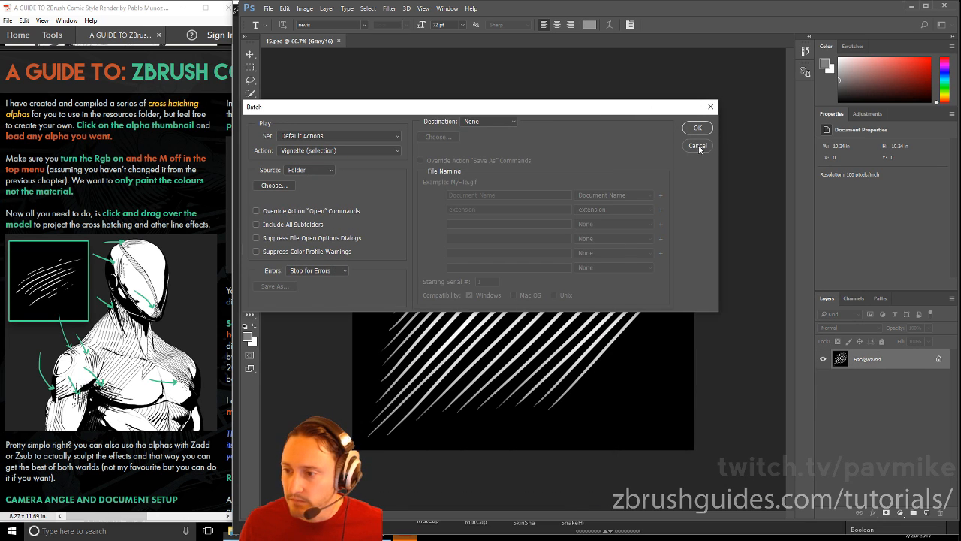
click(695, 145)
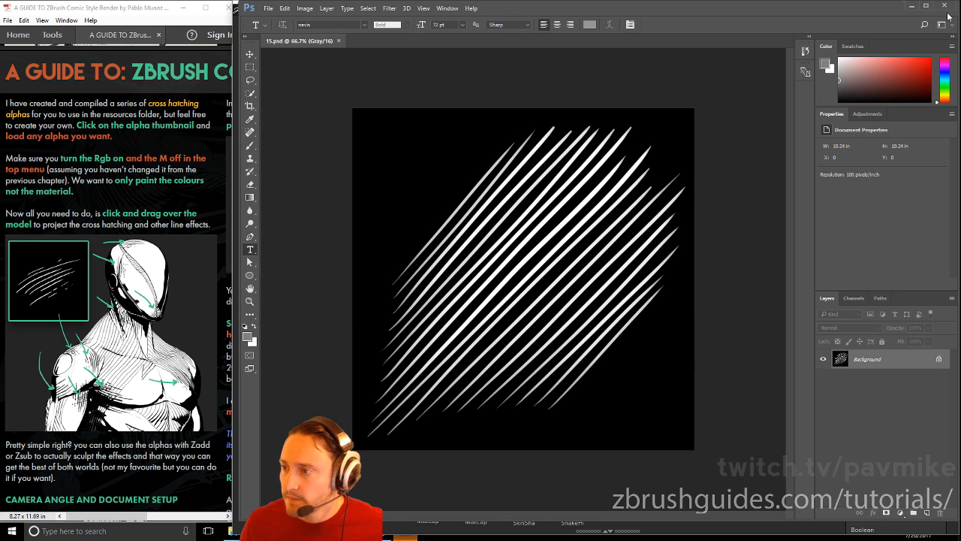
Switch to ZBrush, open the ComicBook alpha folder in LightBox and highlight 15.psd
key(alt+Tab)
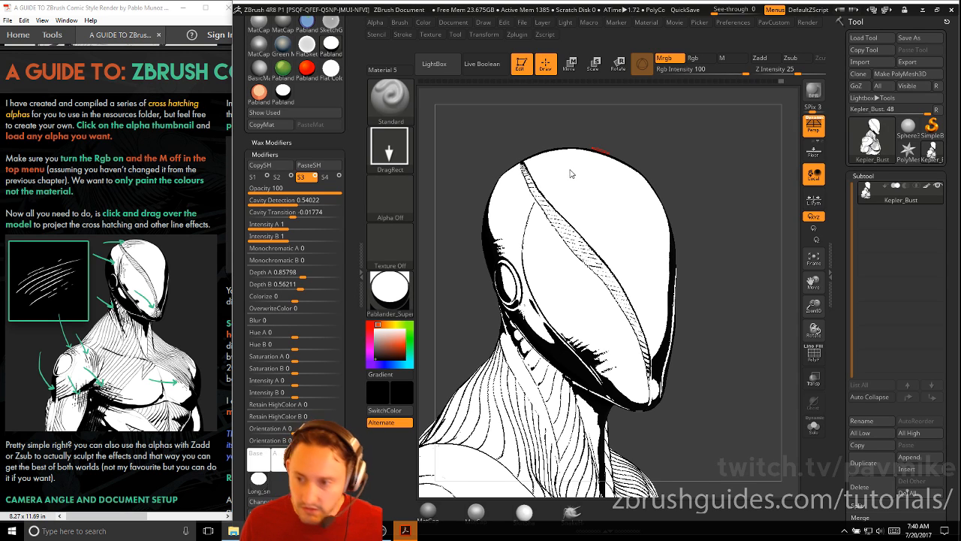
key(comma)
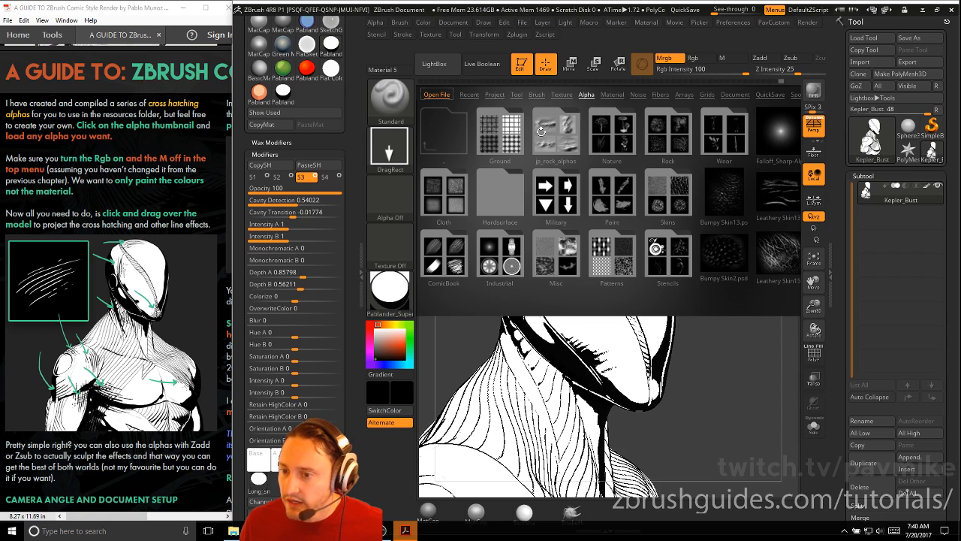
double_click(444, 256)
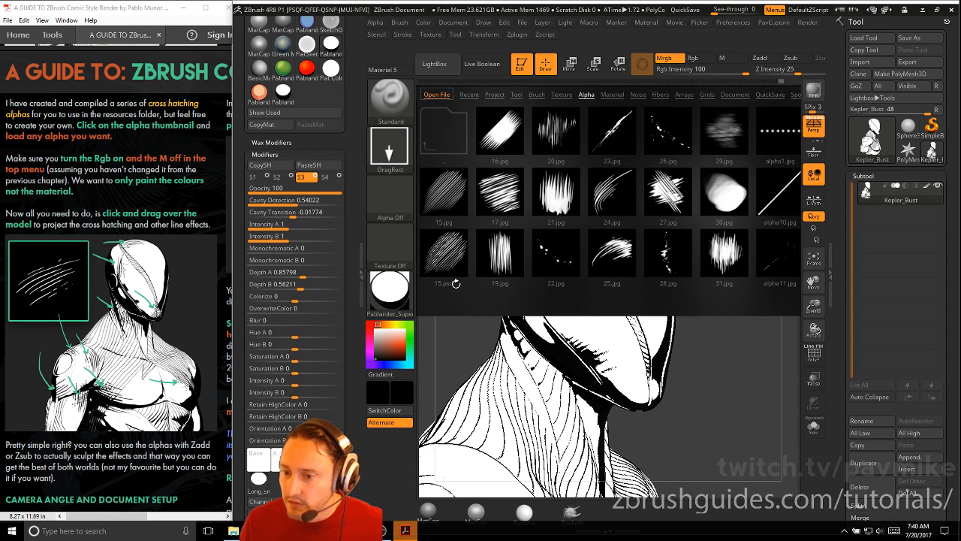
click(451, 255)
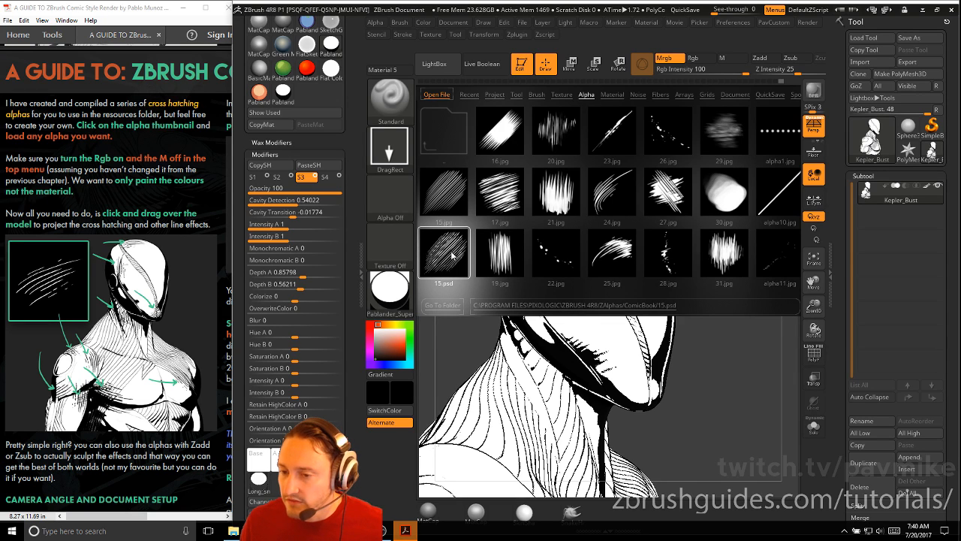
Load 15.jpg as the current texture and convert it into an alpha with MakeAlpha
click(446, 194)
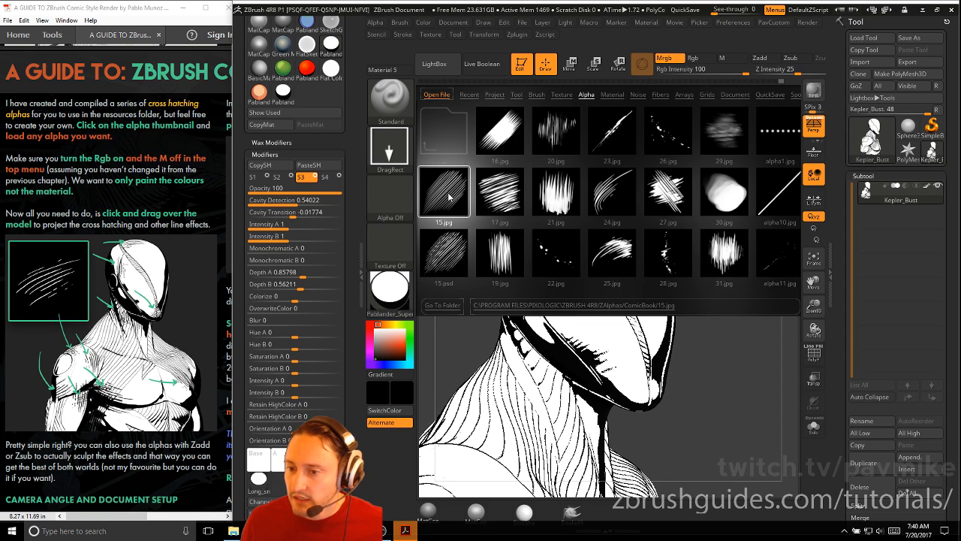
double_click(449, 196)
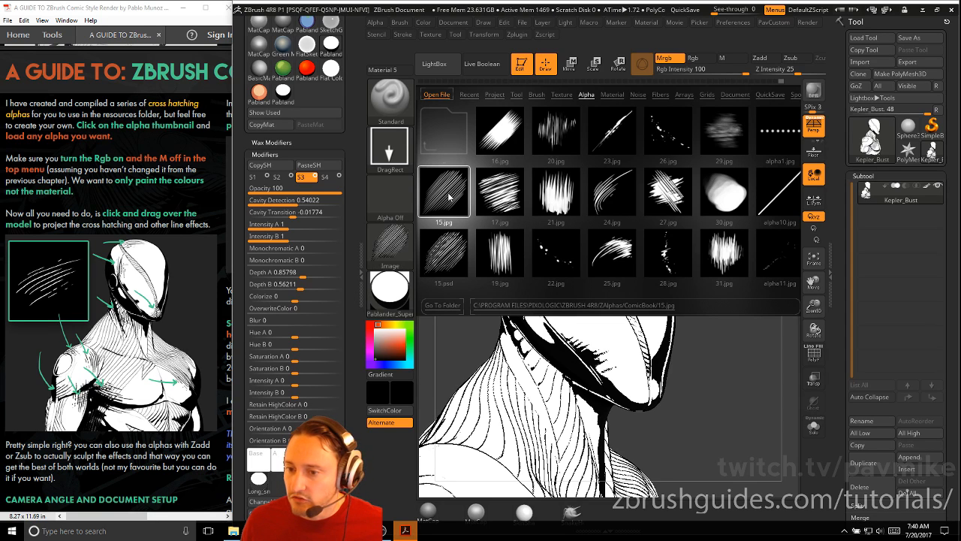
click(398, 241)
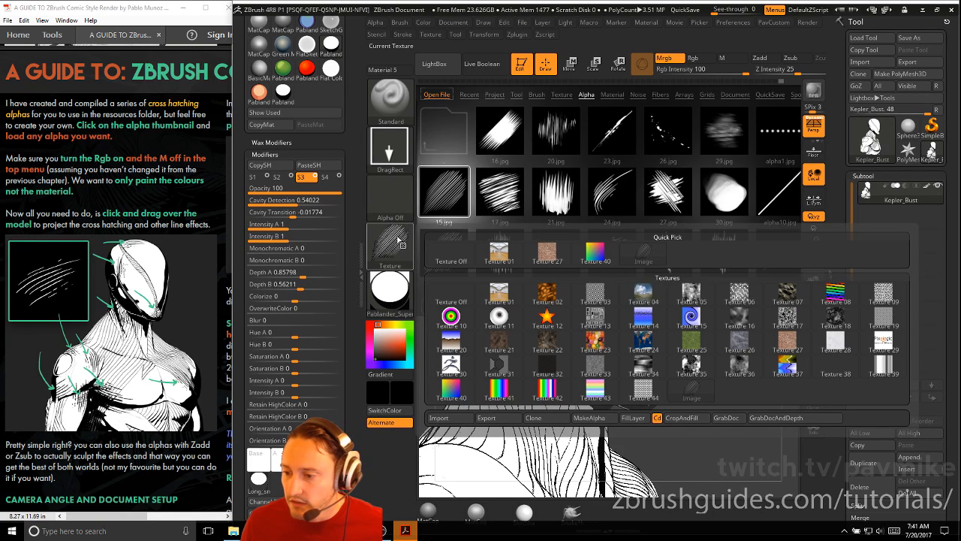
click(590, 418)
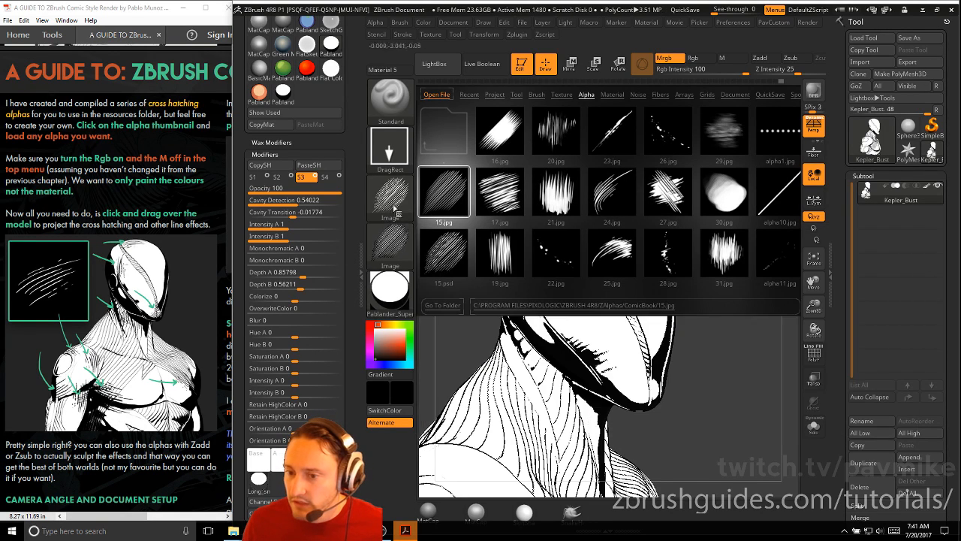
Turn the current texture off and load 15.psd from LightBox as the current alpha
click(398, 249)
click(449, 264)
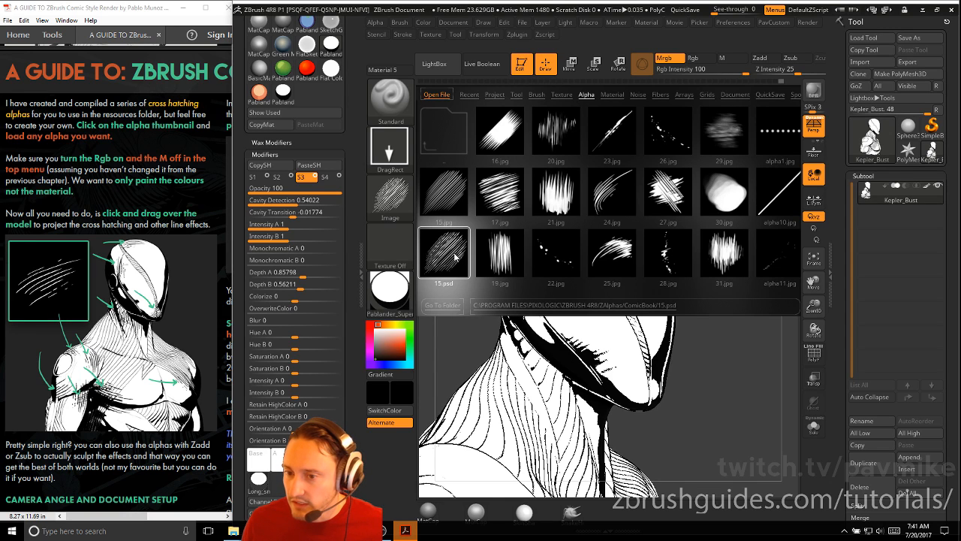
click(383, 199)
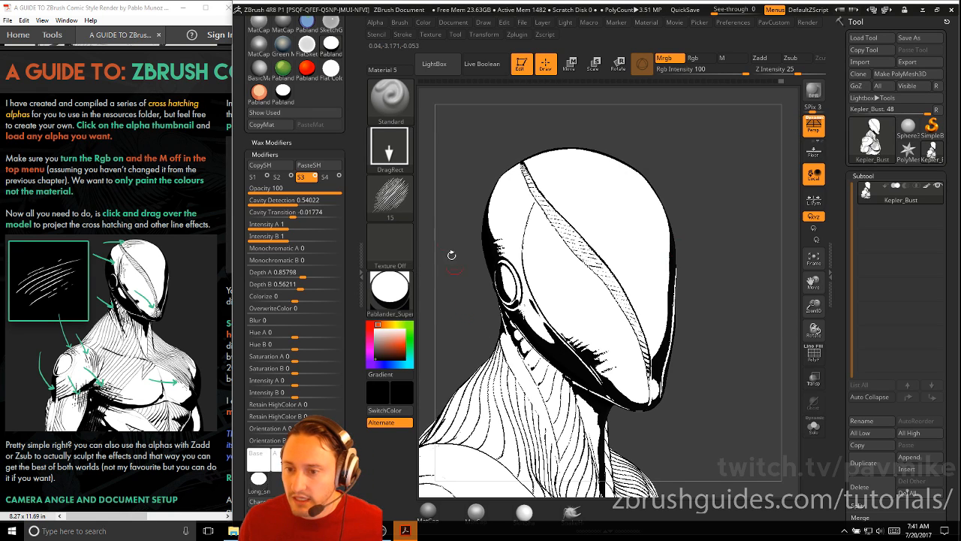
Start an alpha import and browse to the streaming\ComicRendering\RESOURCES\Alphas folder
click(399, 199)
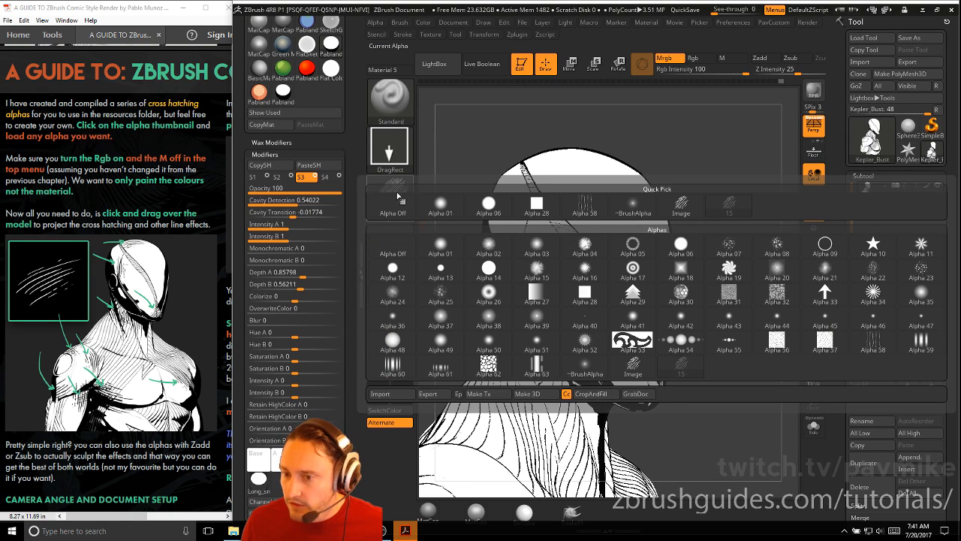
click(396, 393)
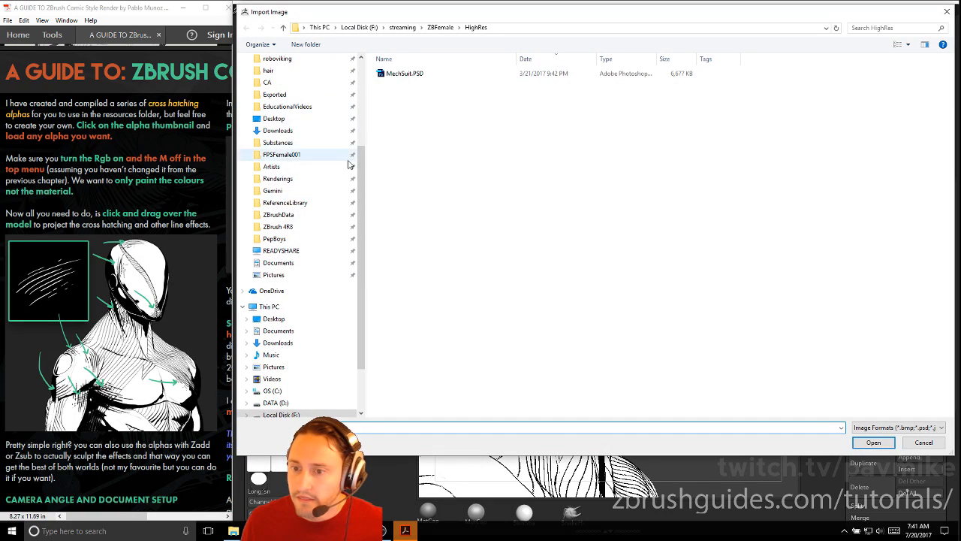
drag(362, 162, 303, 71)
click(300, 90)
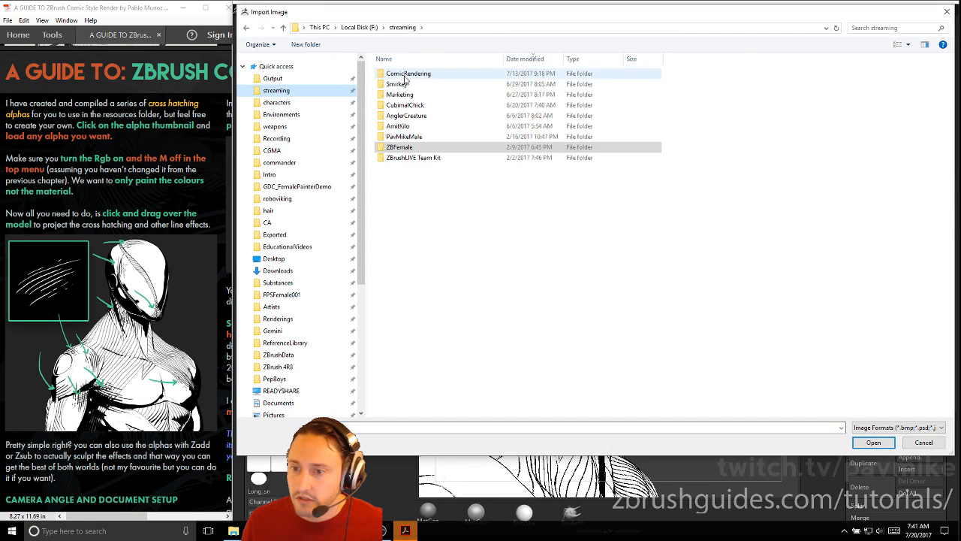
double_click(405, 78)
double_click(410, 84)
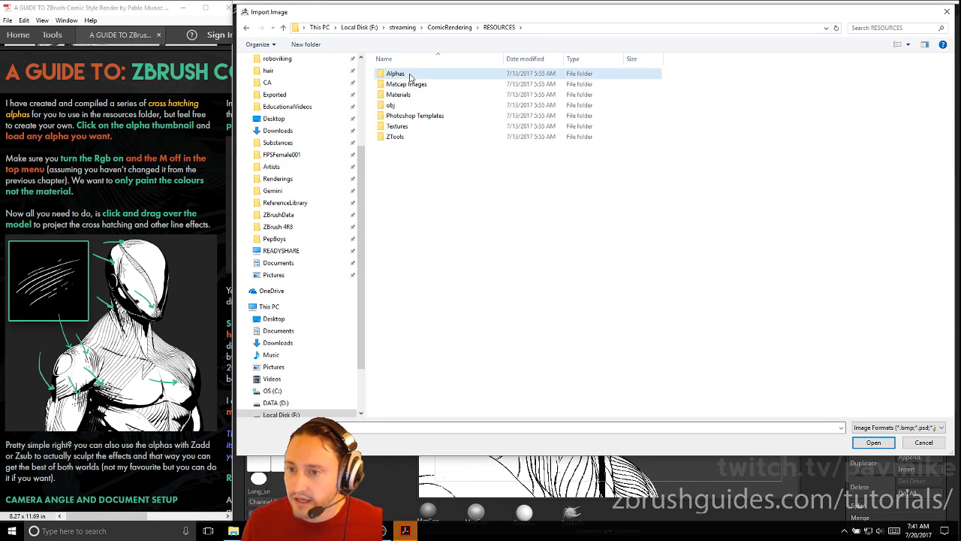
double_click(410, 78)
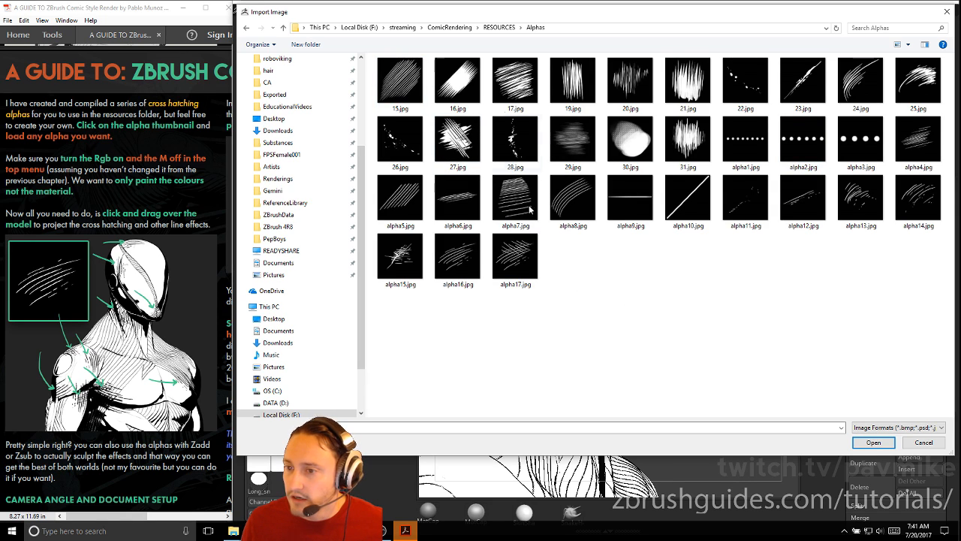
Import the alphas 17, 19, alpha5, alpha6, alpha7, alpha13, alpha14, alpha16 and alpha17 together
click(513, 259)
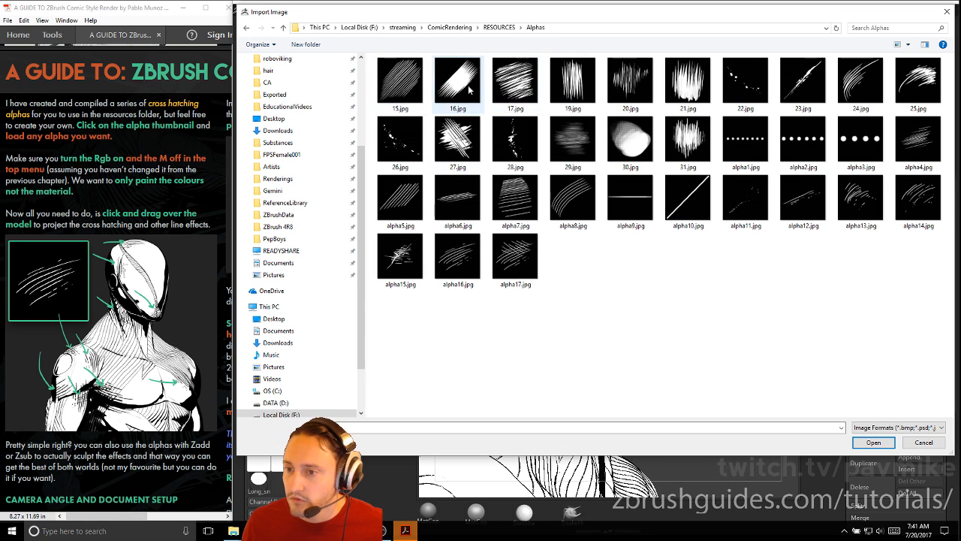
click(515, 82)
ctrl+click(573, 83)
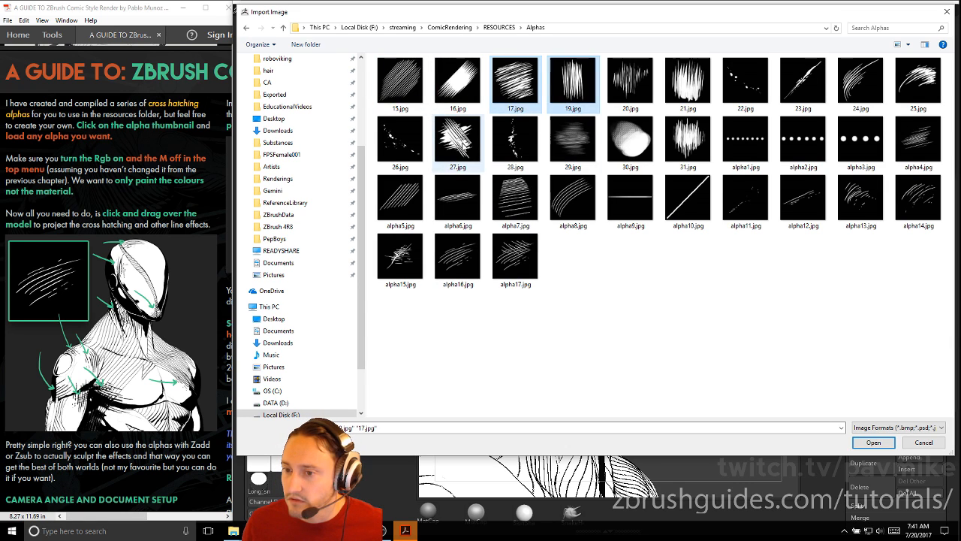
ctrl+click(401, 199)
ctrl+click(458, 199)
ctrl+click(515, 199)
ctrl+click(515, 258)
ctrl+click(458, 257)
ctrl+click(861, 199)
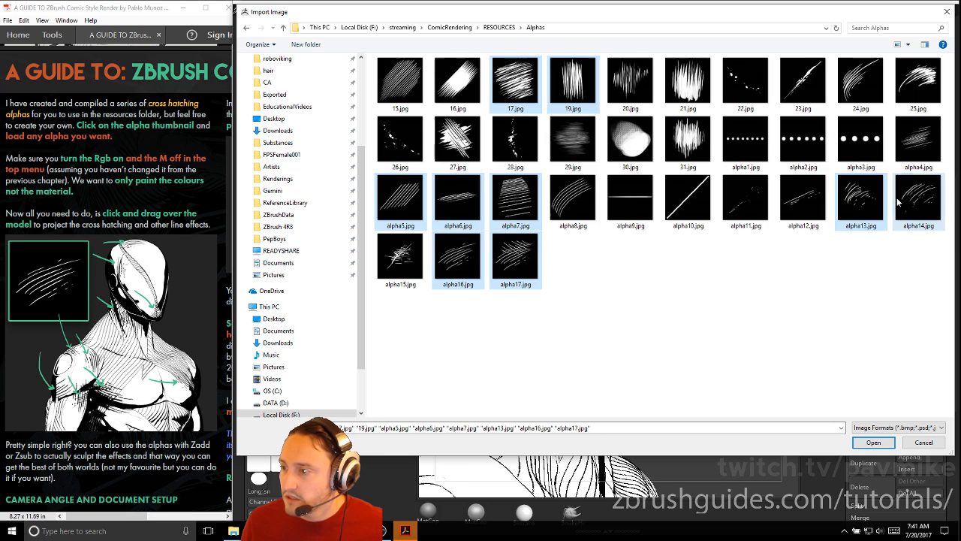
click(874, 443)
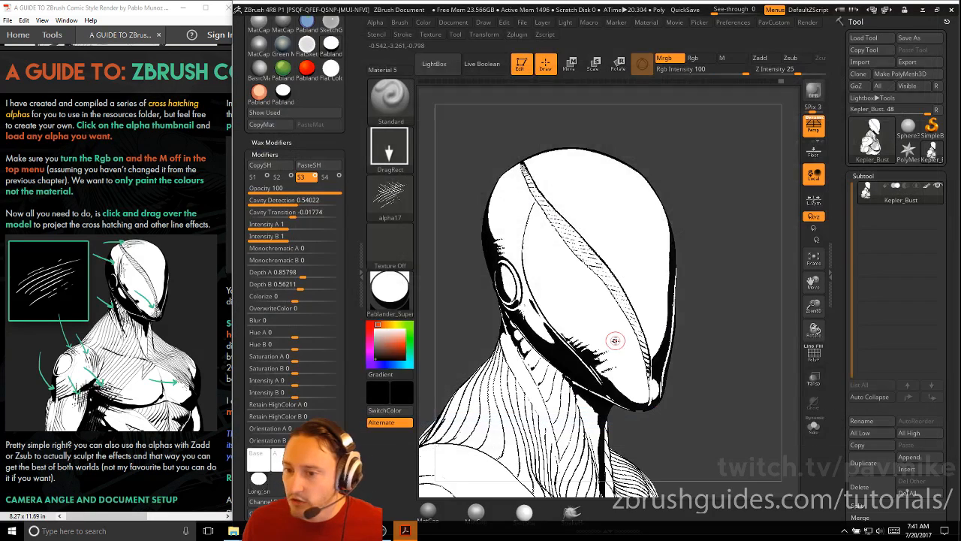
Paint three black crosshatch patches with alpha17 on the near side of the face, between the ear and the central seam
click(397, 185)
click(764, 221)
drag(688, 133, 662, 136)
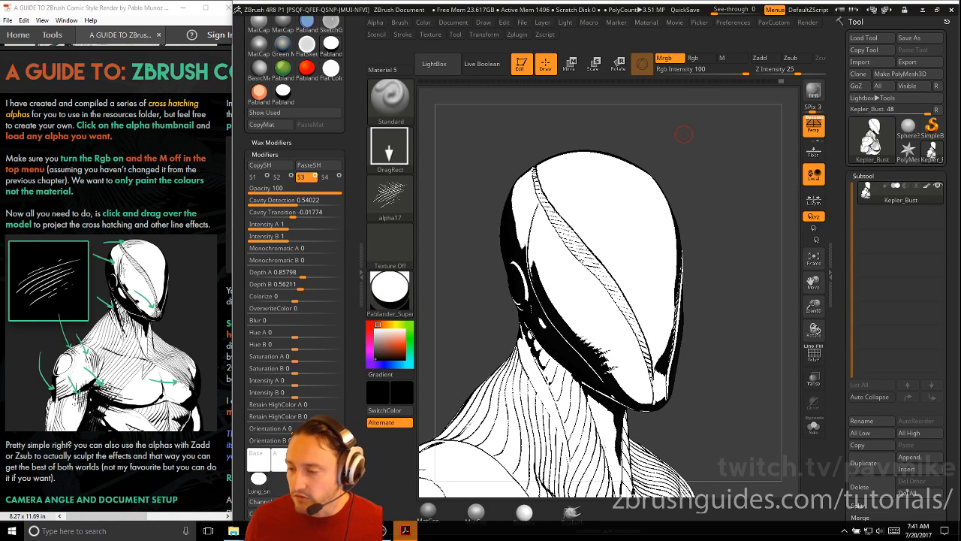
drag(654, 149, 706, 153)
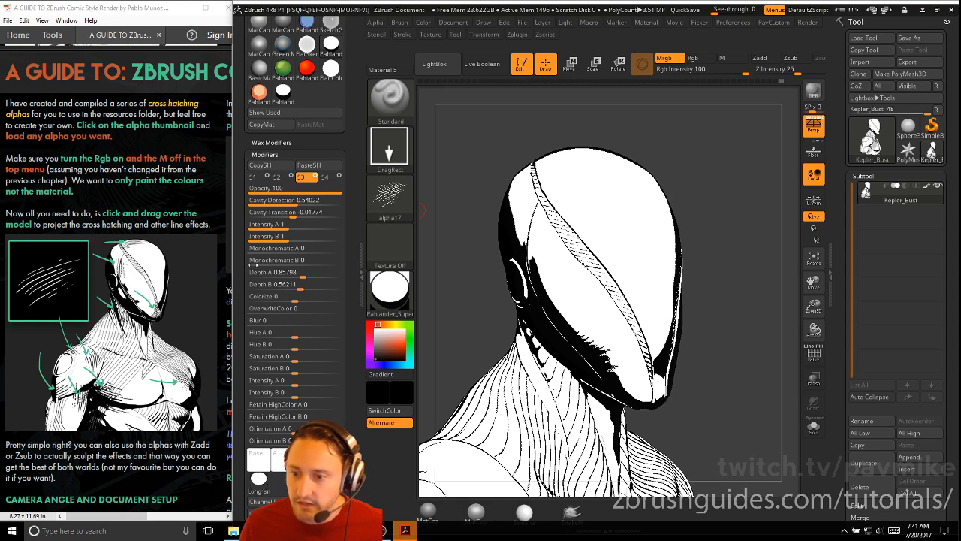
mouse_move(392, 216)
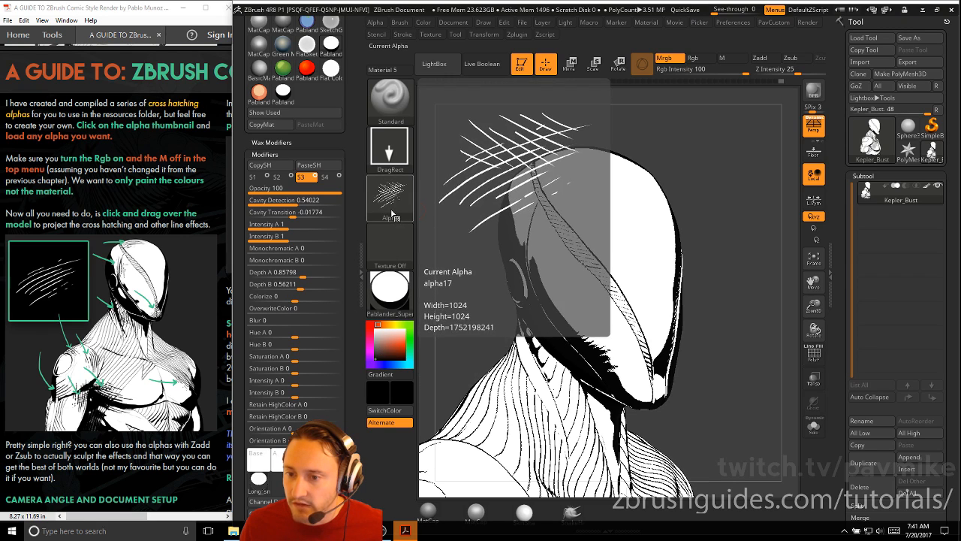
mouse_move(553, 283)
mouse_down()
mouse_move(599, 284)
mouse_move(609, 309)
mouse_move(602, 286)
mouse_up()
mouse_move(609, 357)
mouse_down()
mouse_move(638, 380)
mouse_move(625, 385)
mouse_up()
drag(537, 239, 551, 267)
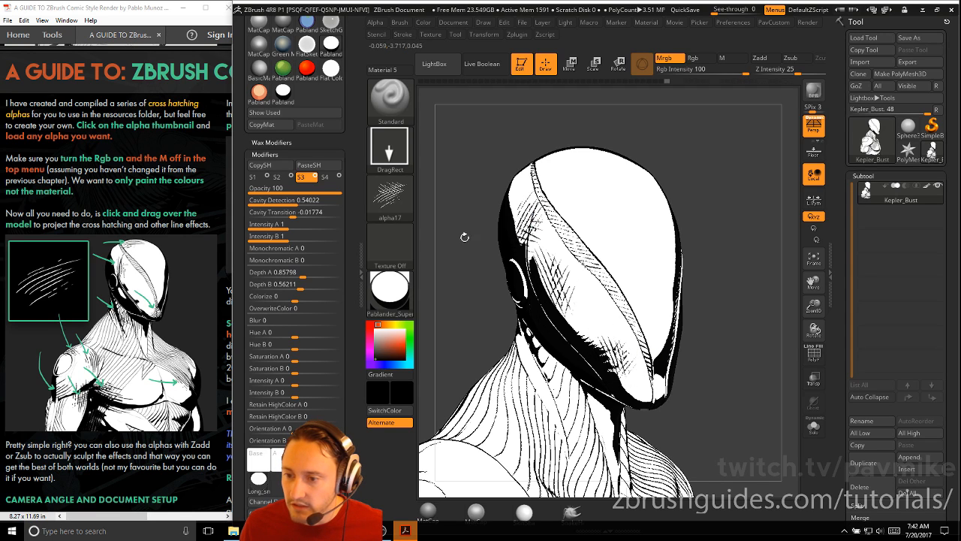
Switch to alpha16 and paint hatch marks below the jaw and on the face panel beyond the central seam
click(398, 204)
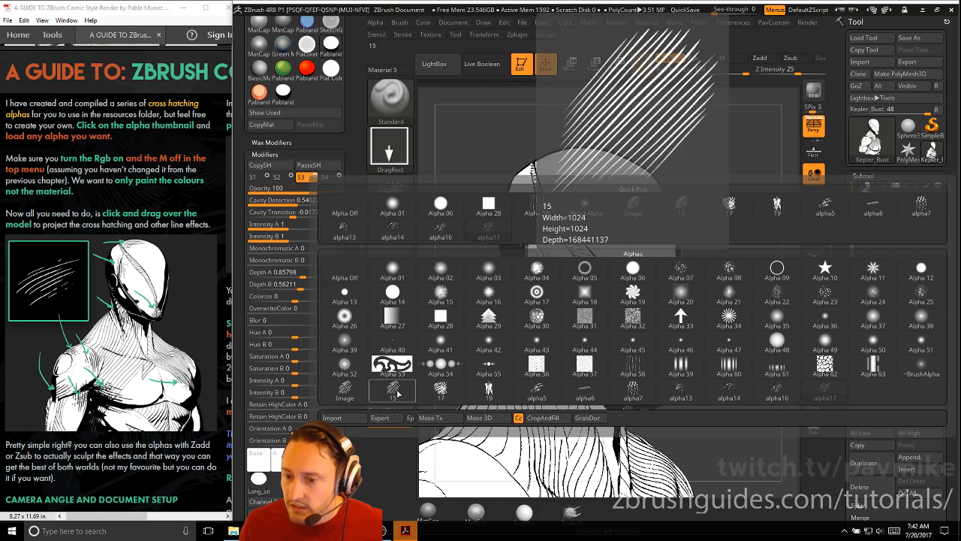
click(778, 388)
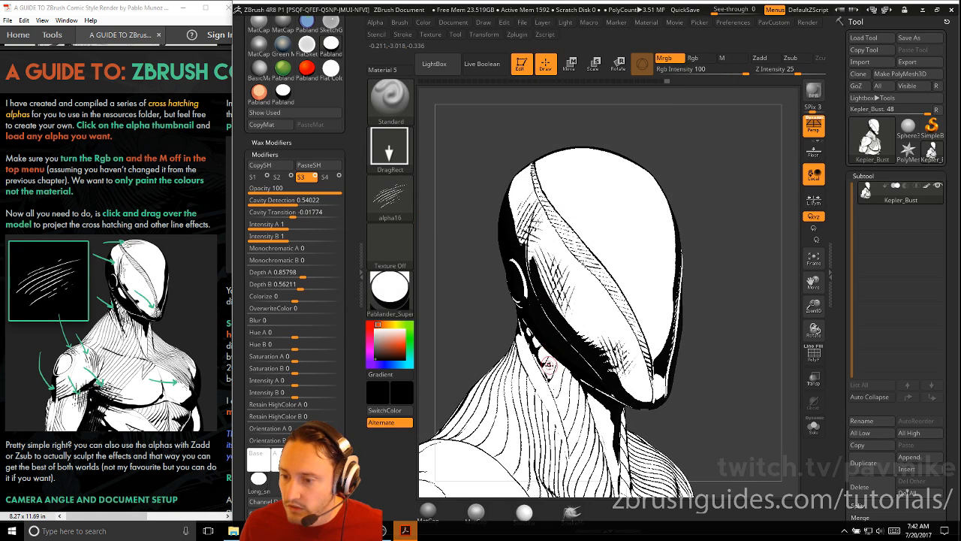
mouse_move(549, 365)
mouse_down()
mouse_move(595, 394)
mouse_move(582, 376)
mouse_up()
mouse_move(605, 258)
mouse_down()
mouse_move(658, 247)
mouse_move(635, 299)
mouse_move(669, 296)
mouse_move(671, 285)
mouse_up()
click(401, 147)
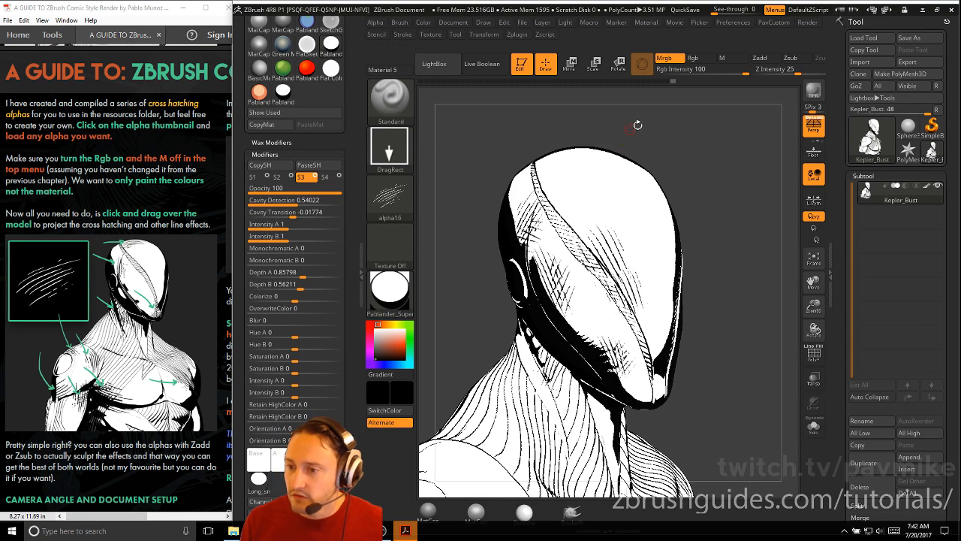
Set the Standard brush to the Dots stroke with Alpha 40 and restrict painting to Rgb only
click(395, 160)
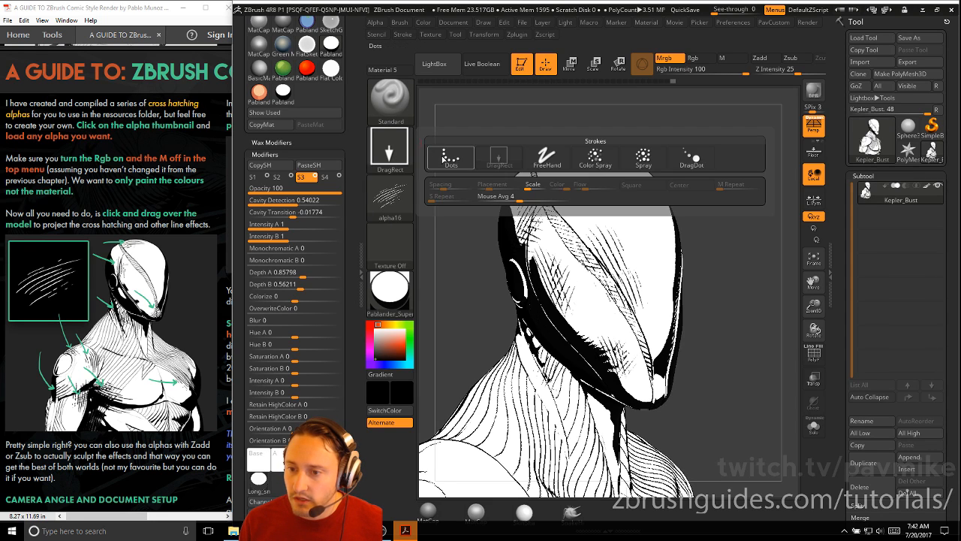
click(449, 157)
click(398, 196)
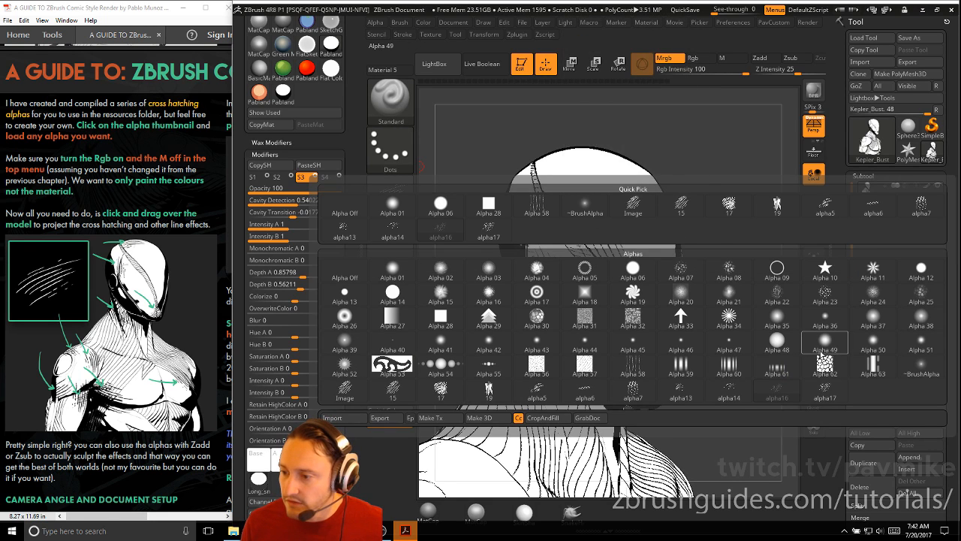
click(392, 342)
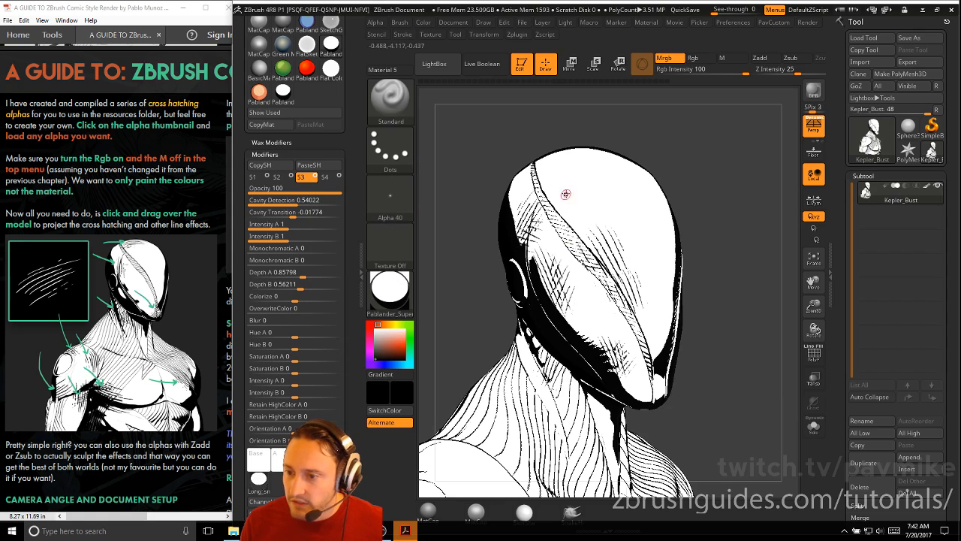
click(693, 58)
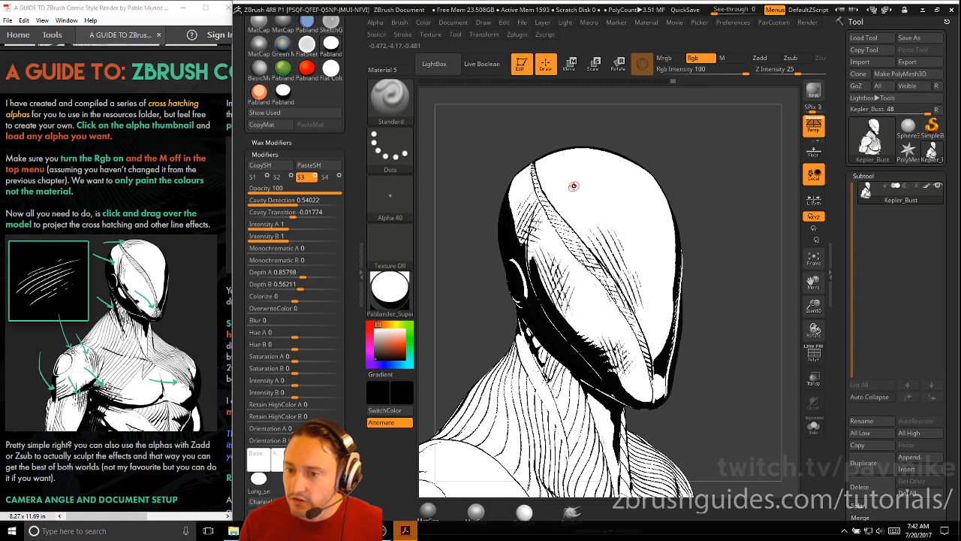
Try painting freehand black strokes on the forehead with Alpha 40, switching to Alpha 47 and a different draw size
drag(569, 196, 632, 234)
key(ctrl+z)
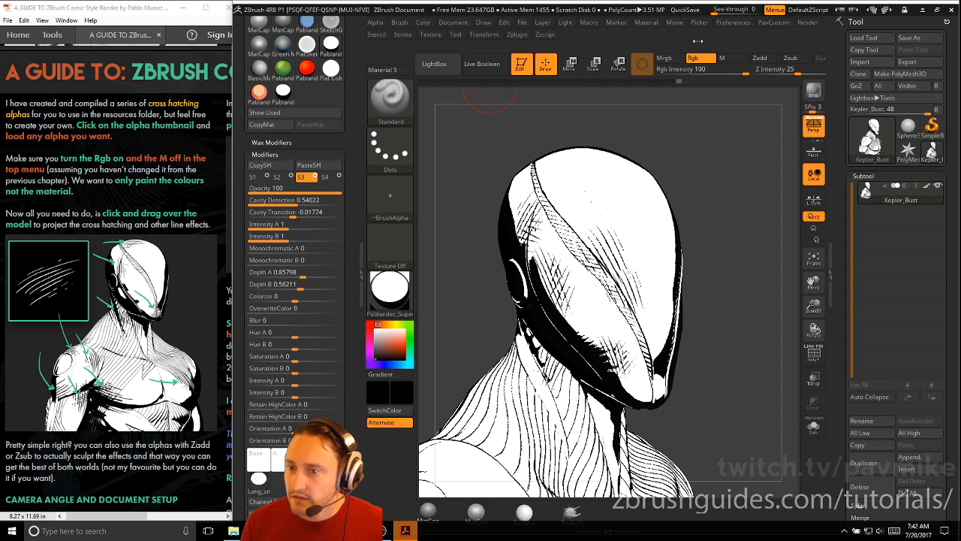
click(390, 199)
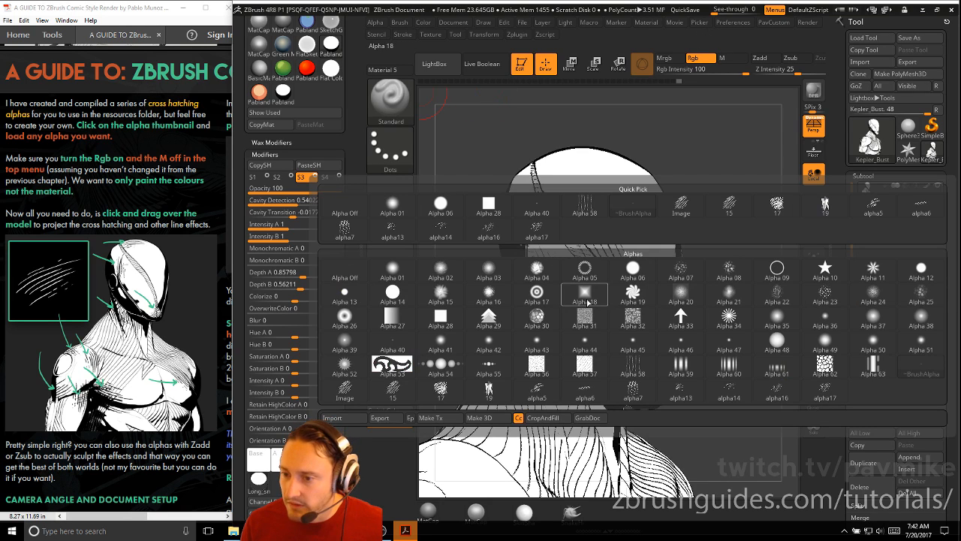
click(712, 347)
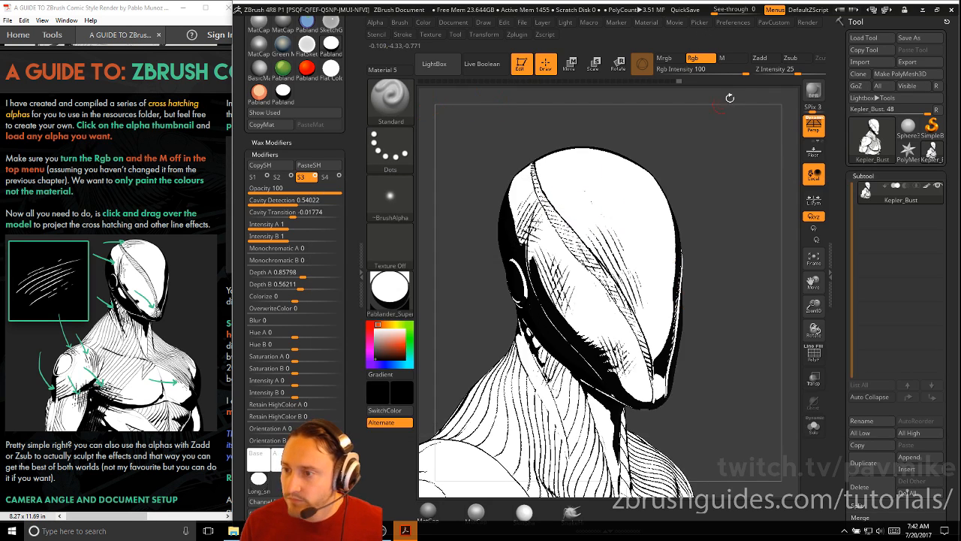
click(845, 85)
key(s)
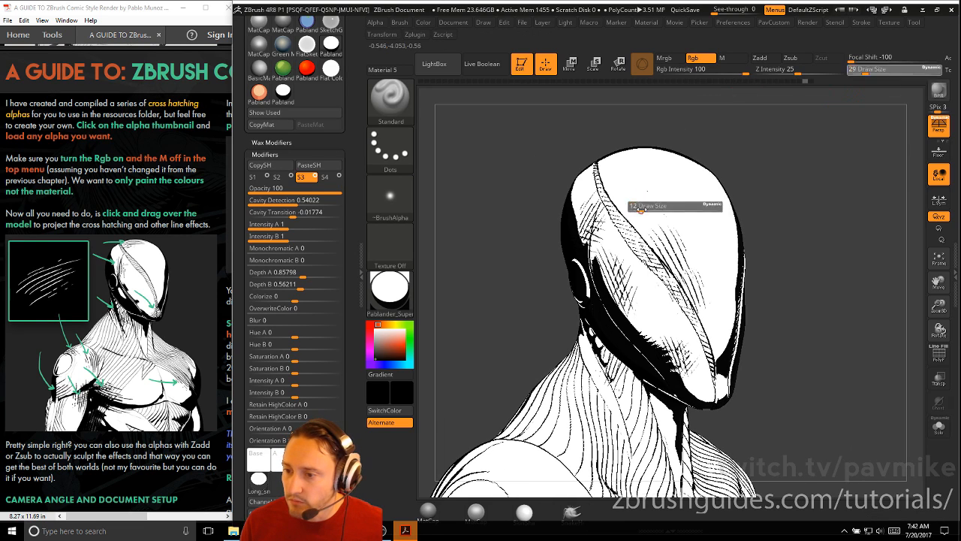
mouse_move(640, 209)
mouse_down()
mouse_move(649, 199)
mouse_move(690, 235)
mouse_move(679, 221)
mouse_move(709, 270)
mouse_up()
key(s)
key(ctrl+z)
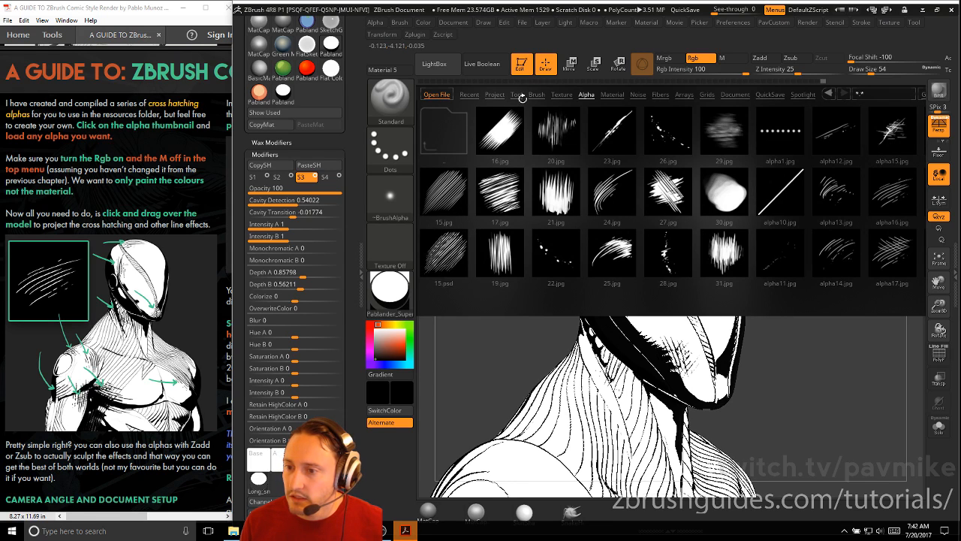
Switch to the Pen A brush, reduce the draw size to 20 and paint thin black strokes across the forehead
key(b)
key(p)
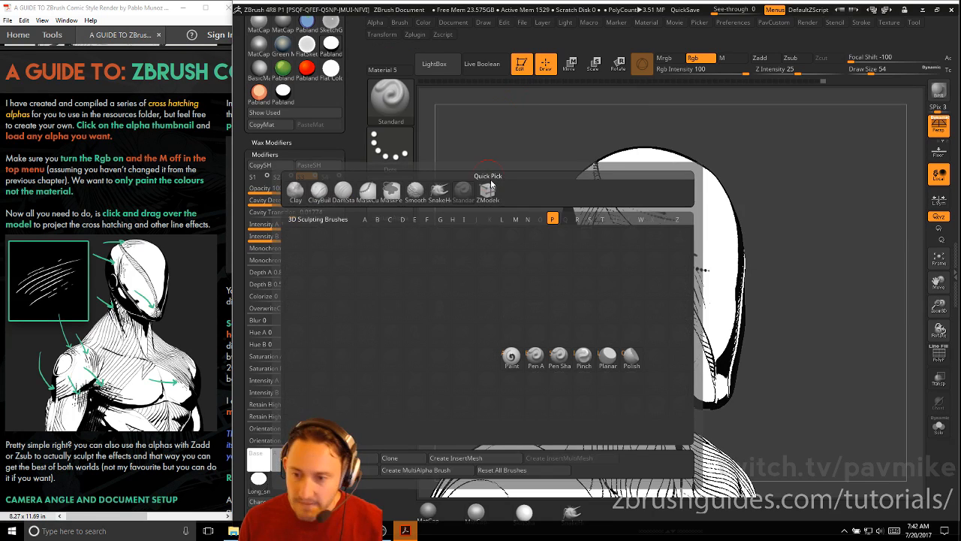
click(535, 361)
drag(613, 183, 658, 195)
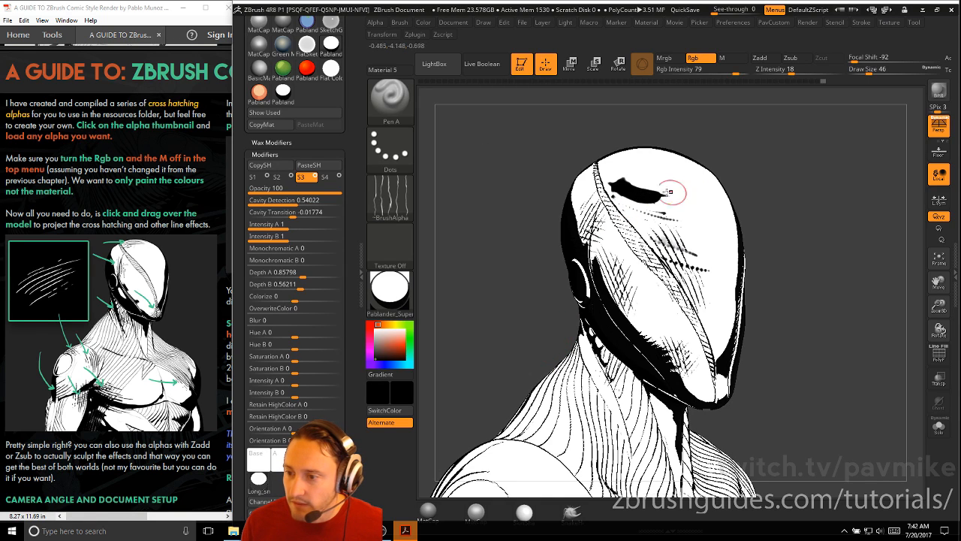
key(ctrl+z)
key(bracketleft)
key(bracketleft)
key(bracketleft)
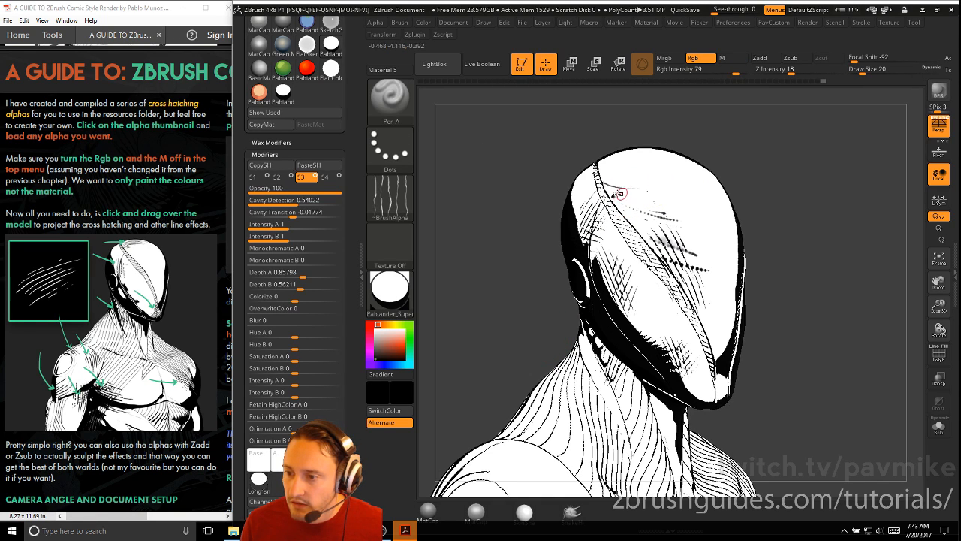
drag(636, 203, 677, 210)
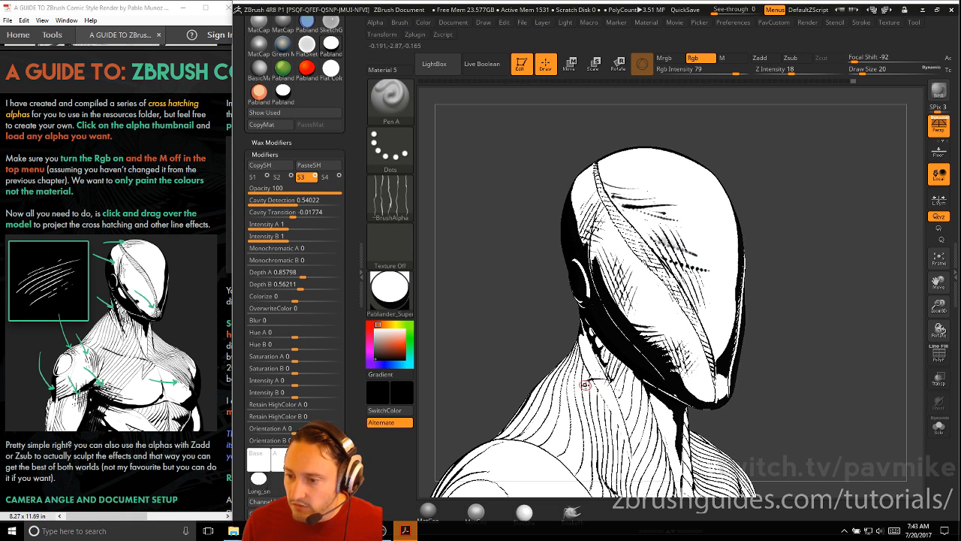
Paint a thick wavy black line with Pen A at draw size 41, then a thinner contour beside it at size 25
key(s)
drag(657, 210, 664, 211)
drag(643, 179, 689, 216)
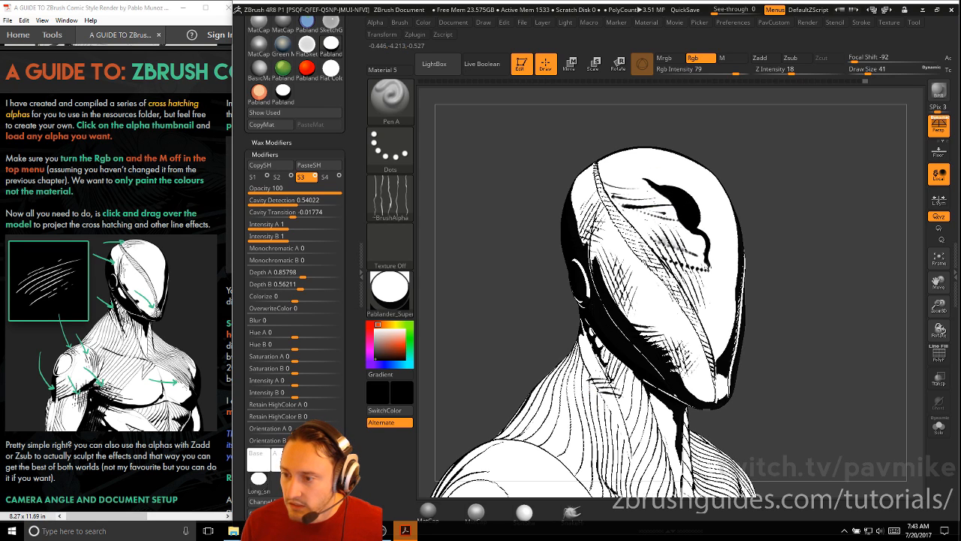
drag(709, 263, 718, 299)
key([)
mouse_move(615, 171)
mouse_down()
mouse_move(685, 180)
mouse_move(723, 280)
mouse_up()
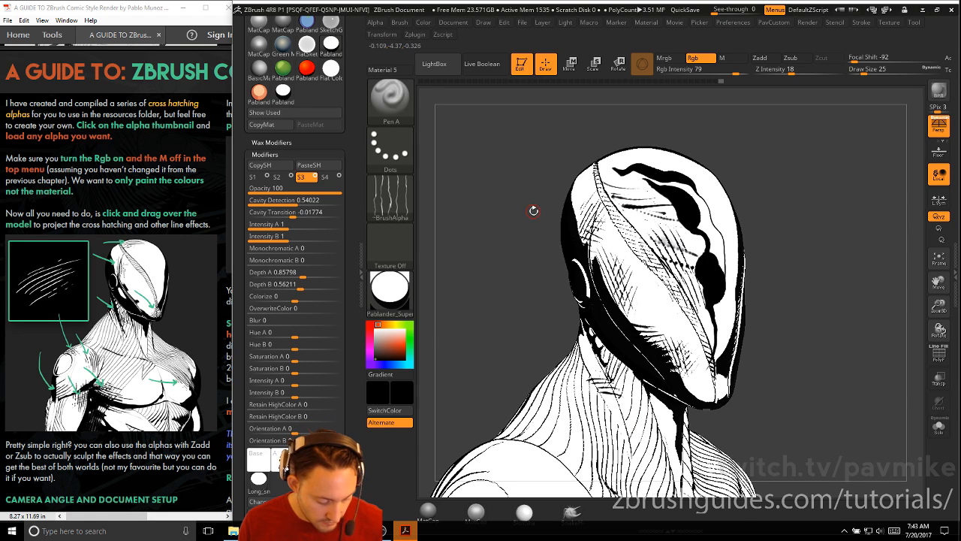
Switch to the Pen Shadow brush at draw size 71 and paint shading strokes on the cheek, neck and along the central seam
key(b)
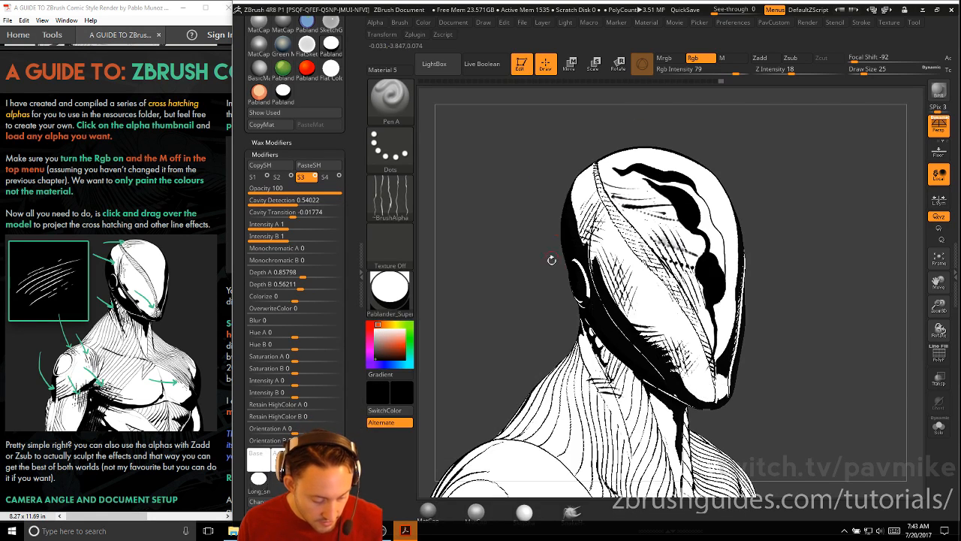
key(b)
key(p)
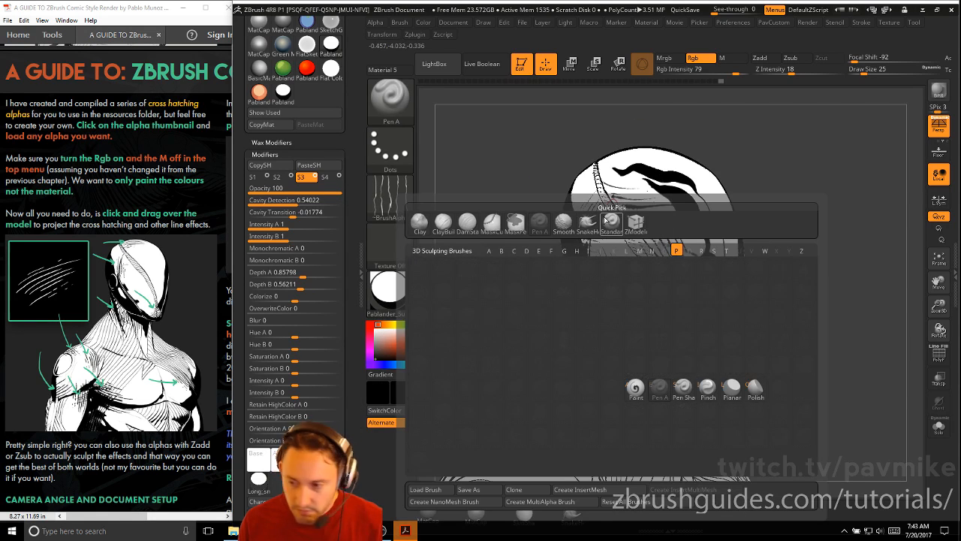
click(685, 390)
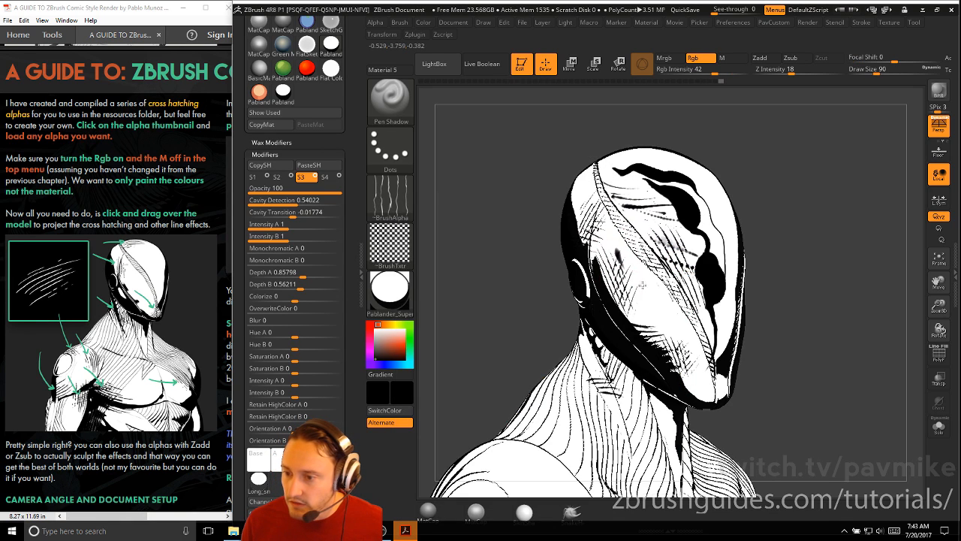
mouse_move(642, 285)
mouse_down()
mouse_move(654, 298)
mouse_move(622, 297)
mouse_move(651, 327)
mouse_up()
key(ctrl+z)
key(s)
click(644, 306)
mouse_move(590, 339)
mouse_down()
mouse_move(619, 385)
mouse_move(630, 449)
mouse_up()
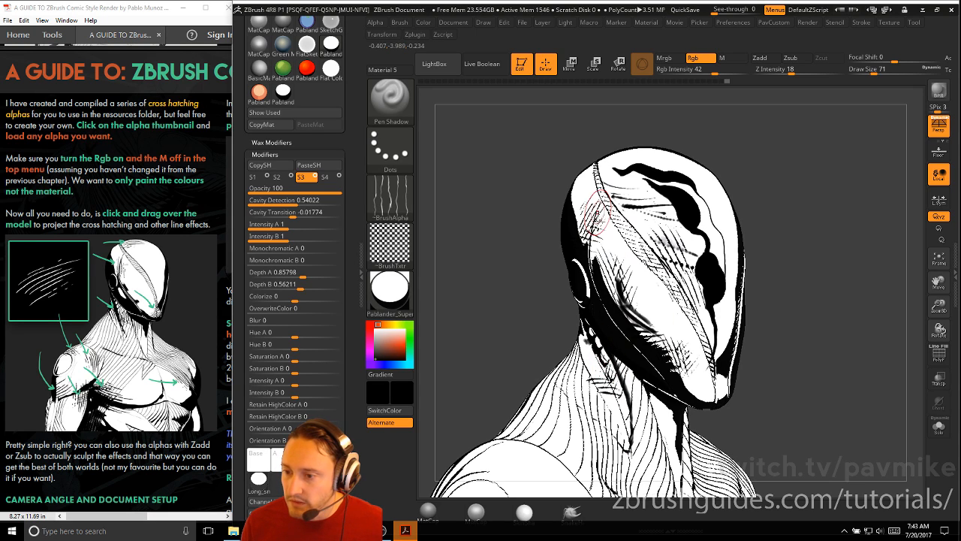
drag(595, 205, 631, 276)
mouse_move(601, 182)
mouse_down()
mouse_move(611, 230)
mouse_move(631, 259)
mouse_up()
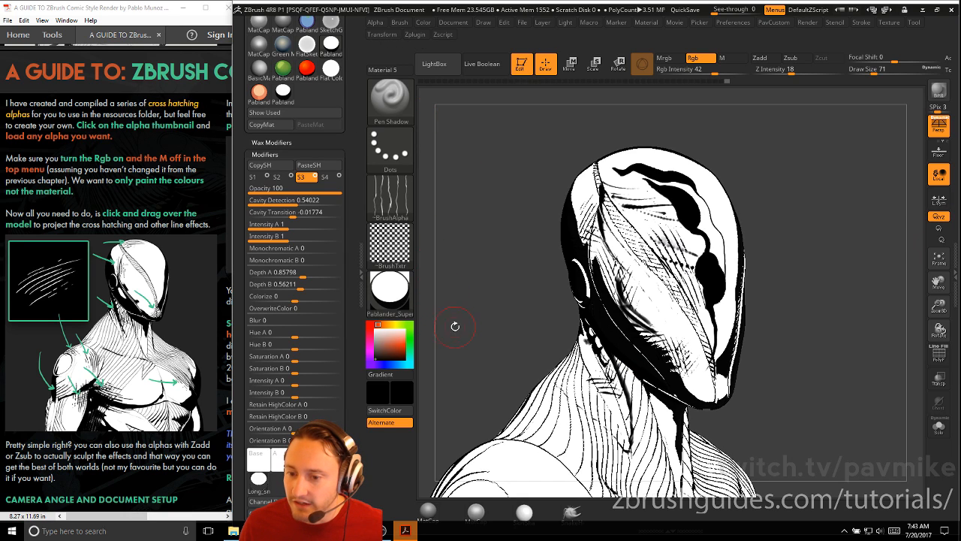
Fill the whole bust with white at Rgb Intensity 100 and set the draw size to 29
click(402, 393)
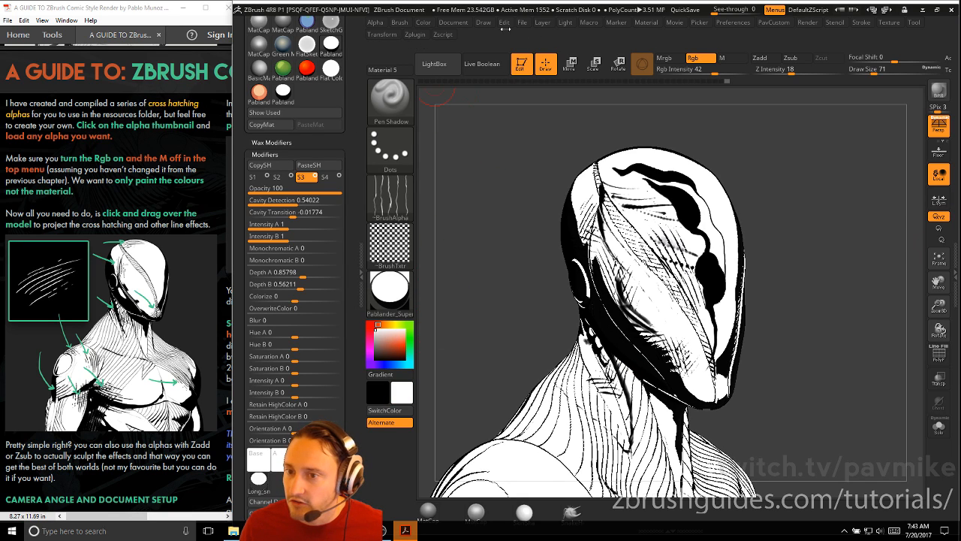
click(424, 24)
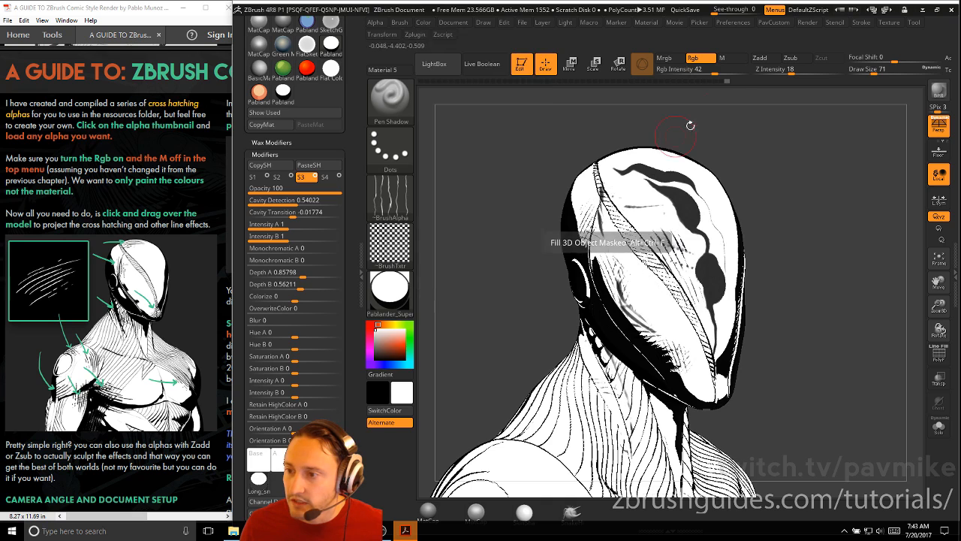
drag(719, 69, 751, 69)
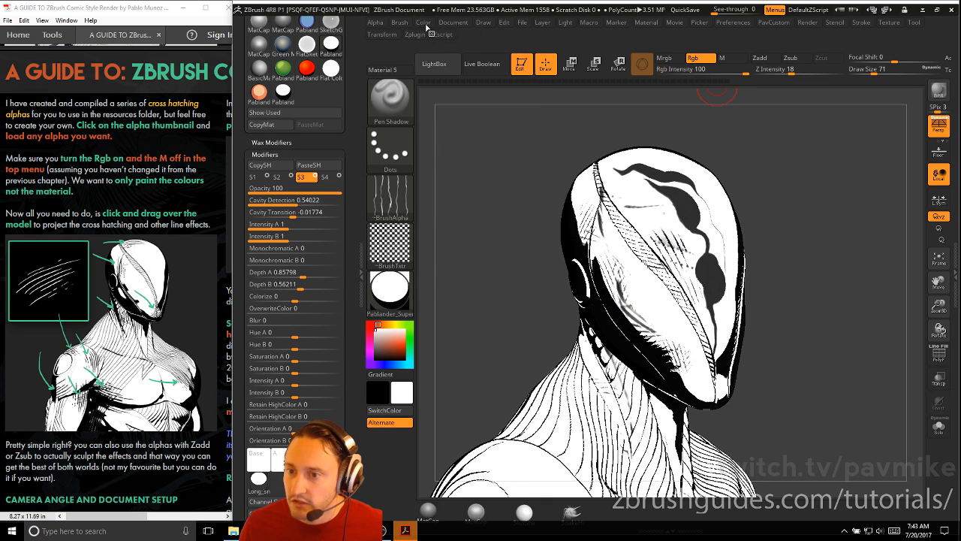
click(425, 23)
click(449, 237)
text(s29)
key(Return)
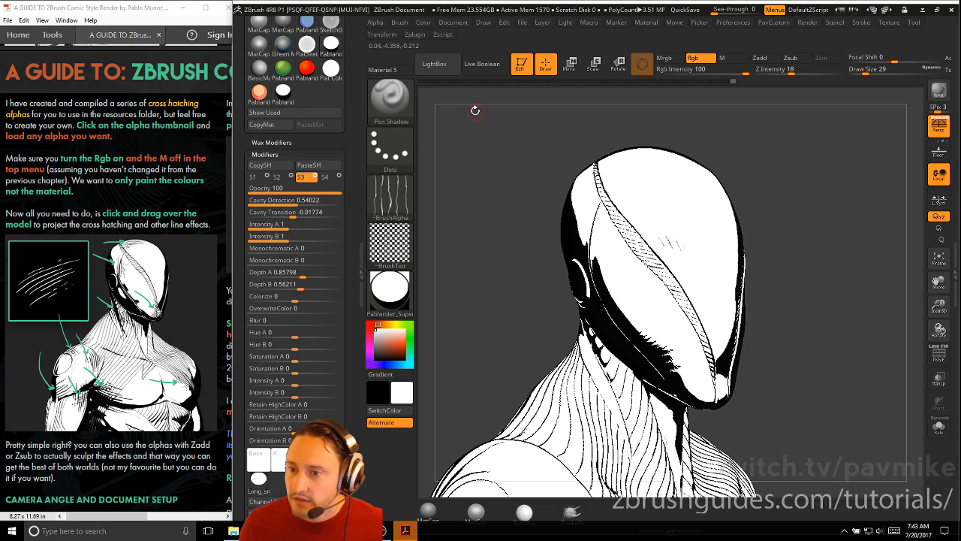
click(425, 22)
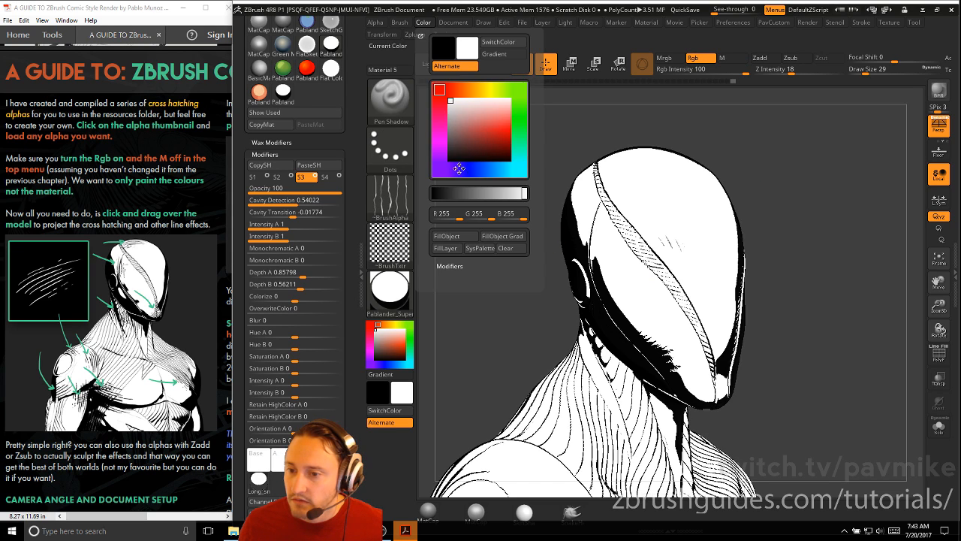
click(449, 238)
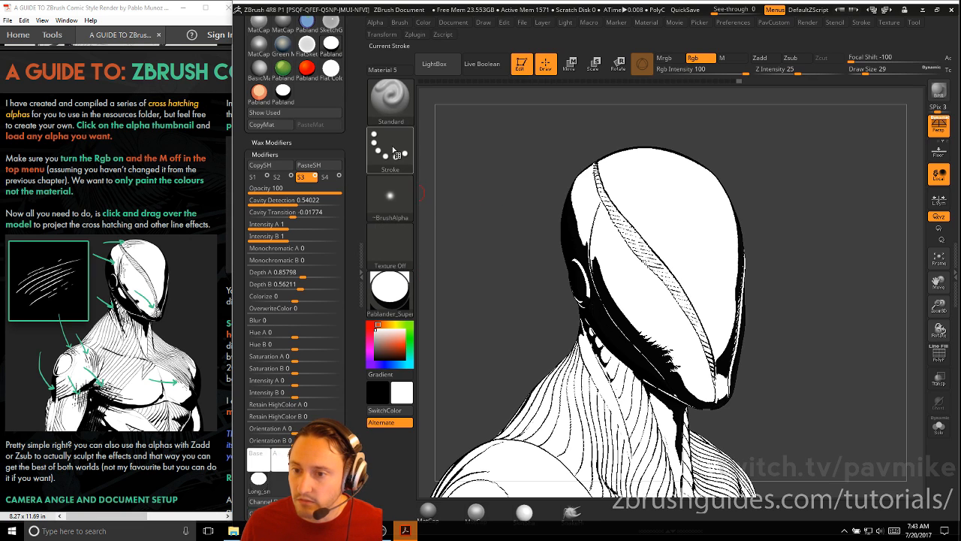
Using the Standard brush with DragRect and alpha17, paint black hatch patches beside the upper seam and on the lower cheek
key(b)
key(s)
key(t)
click(390, 197)
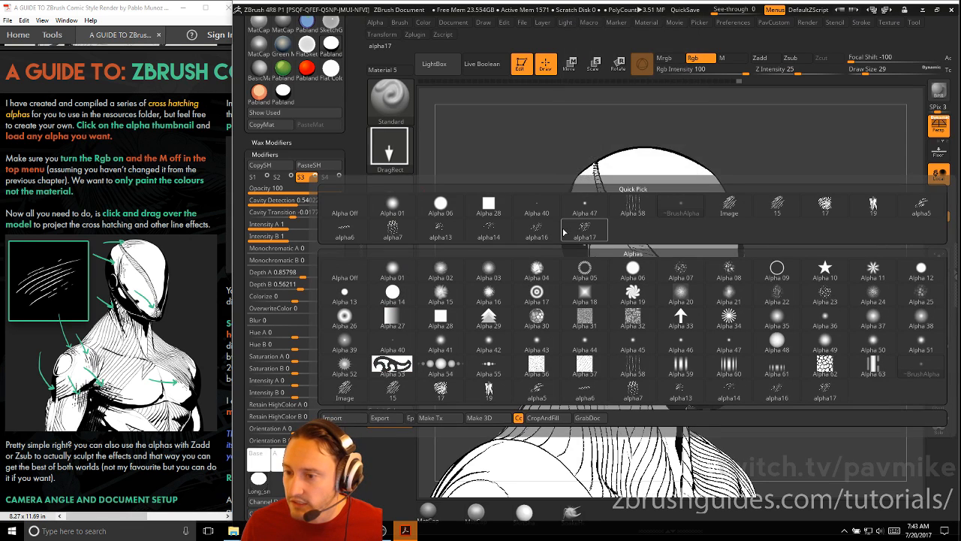
click(580, 230)
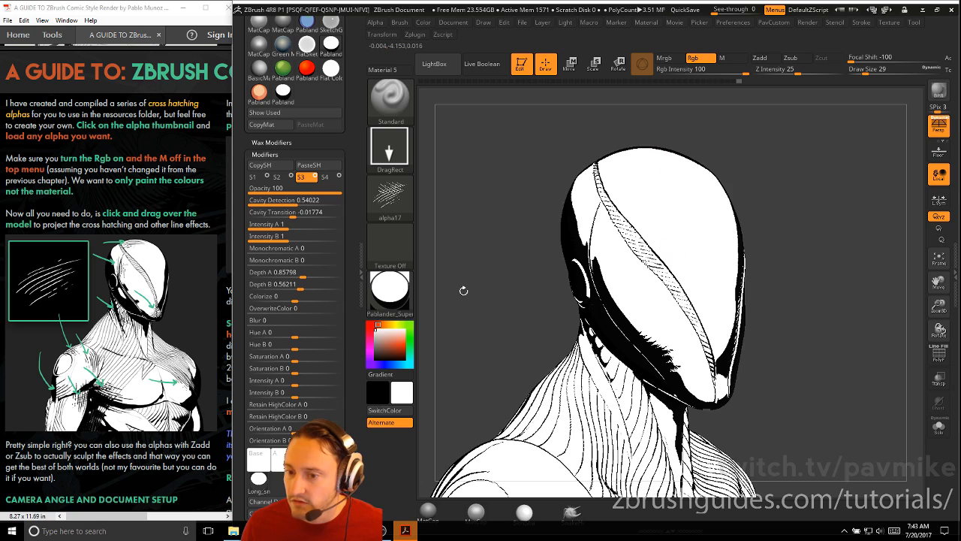
click(375, 359)
mouse_move(619, 214)
mouse_down()
mouse_move(650, 246)
mouse_move(631, 225)
mouse_move(629, 240)
mouse_up()
drag(654, 321, 699, 376)
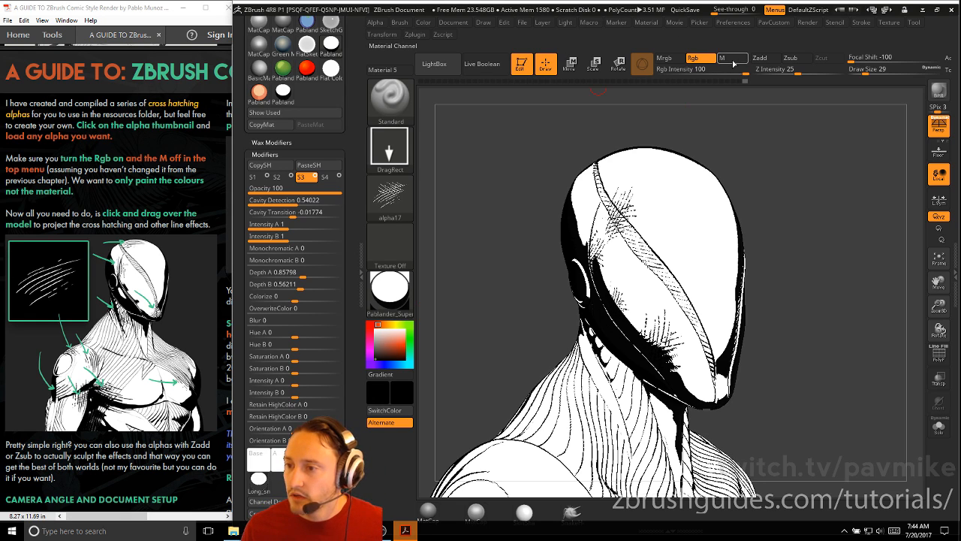
Switch the brush from Rgb to Zadd and sculpt alpha17 hatch marks into the cheek between the ear and seam
click(692, 58)
click(760, 58)
mouse_move(616, 270)
mouse_down()
mouse_move(621, 264)
mouse_move(631, 279)
mouse_move(609, 290)
mouse_move(616, 297)
mouse_move(789, 277)
mouse_up()
key(ctrl)
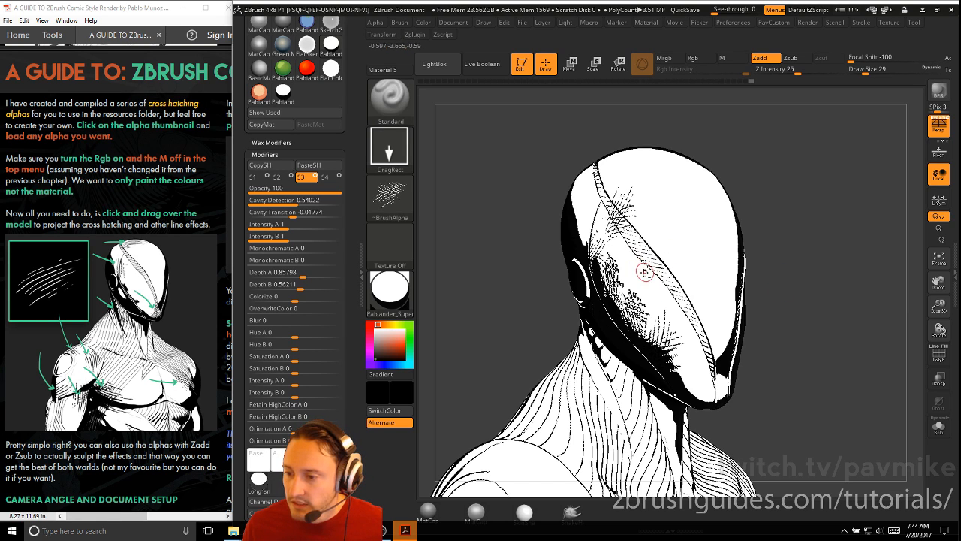
mouse_move(646, 271)
mouse_down()
mouse_move(770, 236)
mouse_move(784, 253)
mouse_up()
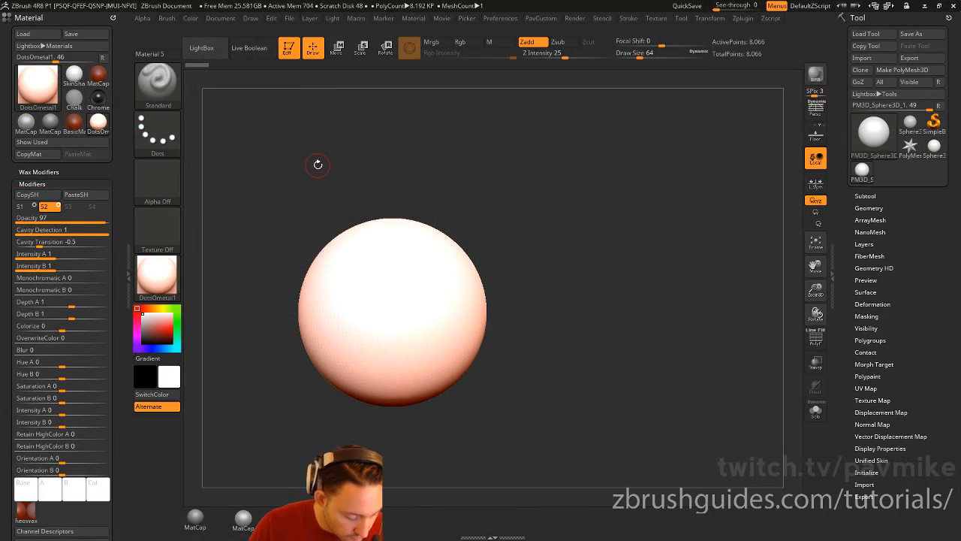
Select the Rake brush, enlarge its draw size to 207 and sculpt horizontal grooves across the near side of the sphere
key(b)
key(r)
key(k)
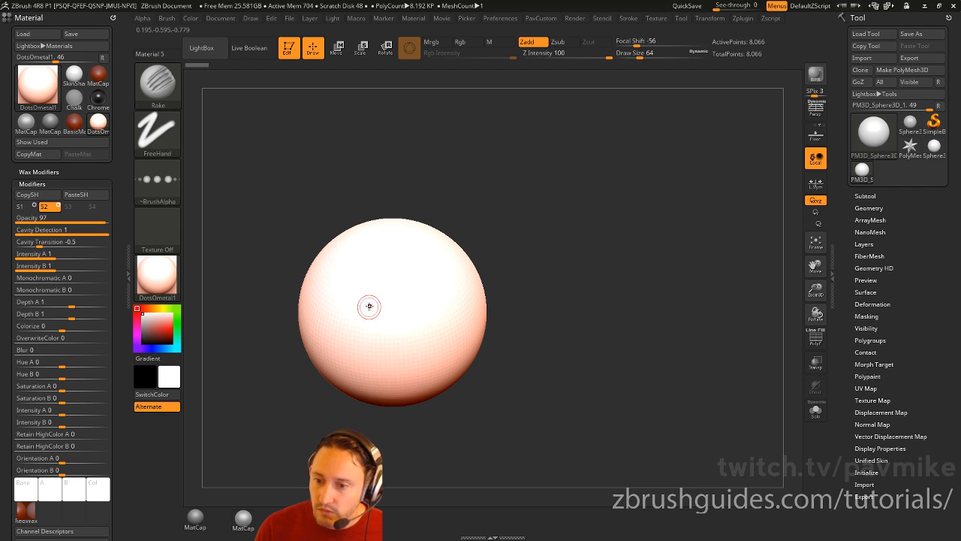
key(bracketright)
key(bracketright)
key(bracketright)
drag(419, 333, 360, 311)
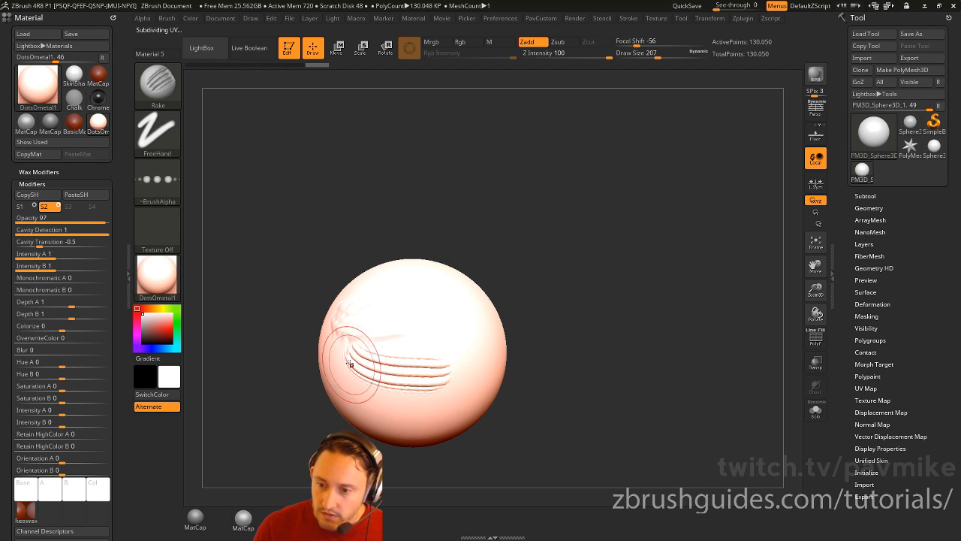
drag(350, 364, 433, 389)
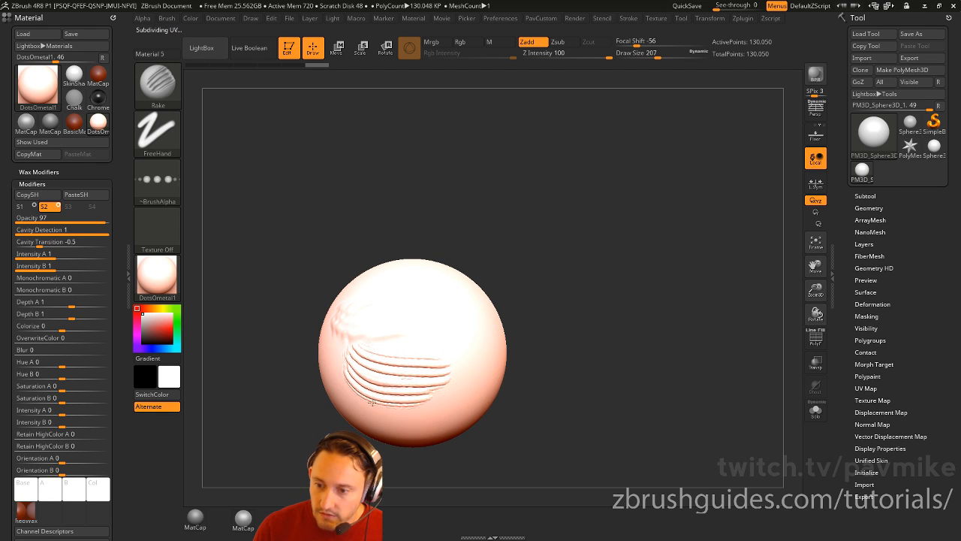
drag(363, 391, 430, 401)
Rake diagonal grooves across the ends of the horizontal ones on the sphere
mouse_move(546, 334)
mouse_down()
mouse_move(540, 302)
mouse_move(493, 283)
mouse_up()
drag(539, 181, 509, 244)
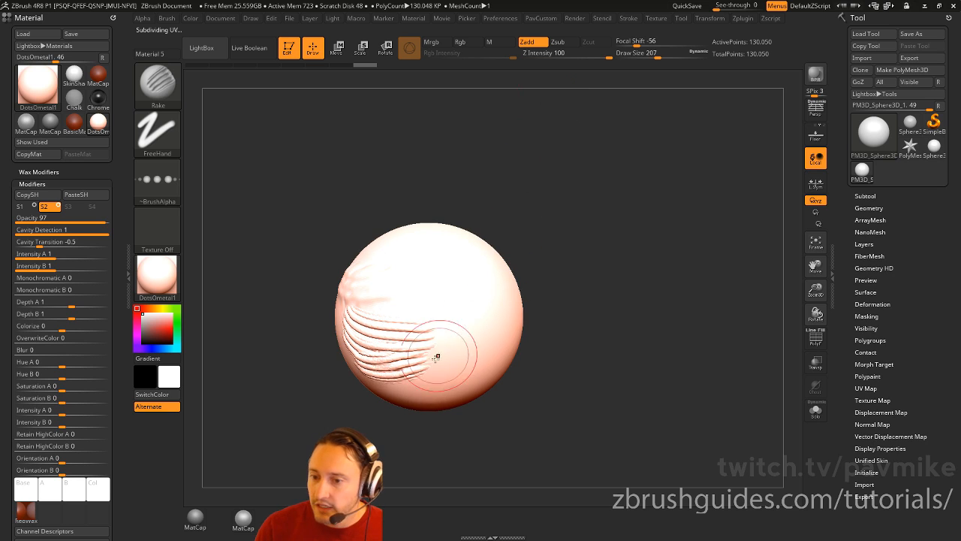
mouse_move(435, 359)
mouse_down()
mouse_move(476, 296)
mouse_move(451, 301)
mouse_up()
mouse_move(529, 214)
mouse_down()
mouse_move(504, 227)
mouse_move(531, 198)
mouse_up()
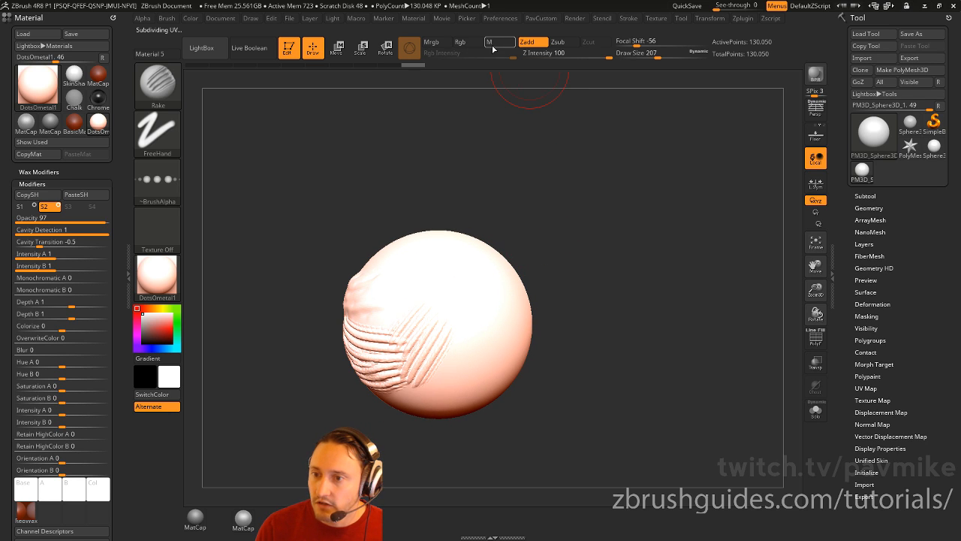
Set the Rake brush to Rgb with Zadd off, fill the sphere with white and choose black as the painting colour
click(460, 42)
click(527, 42)
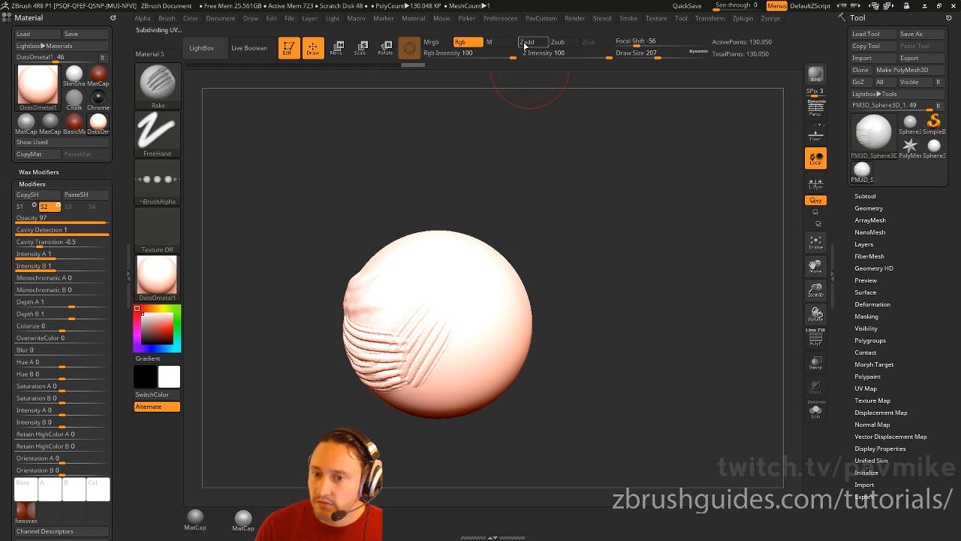
click(191, 18)
click(212, 233)
drag(142, 340, 142, 343)
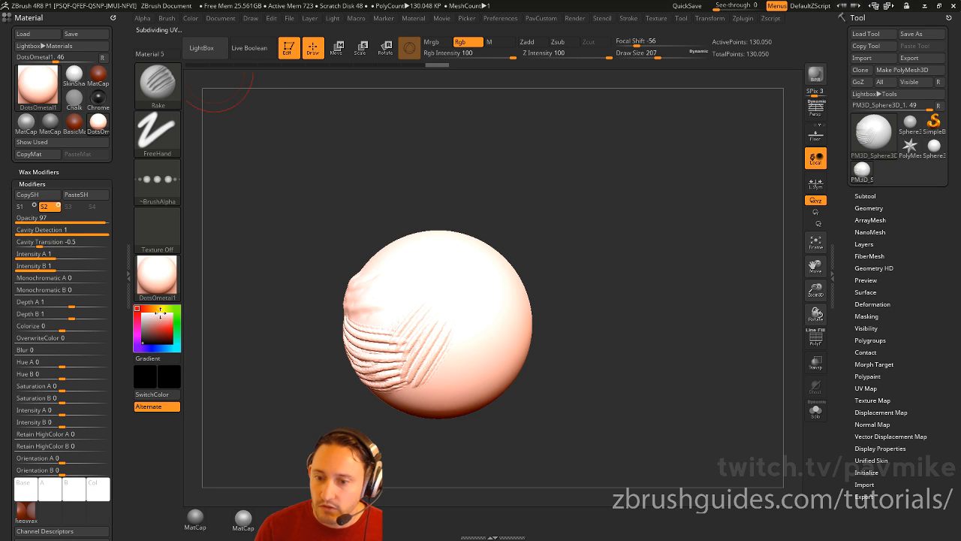